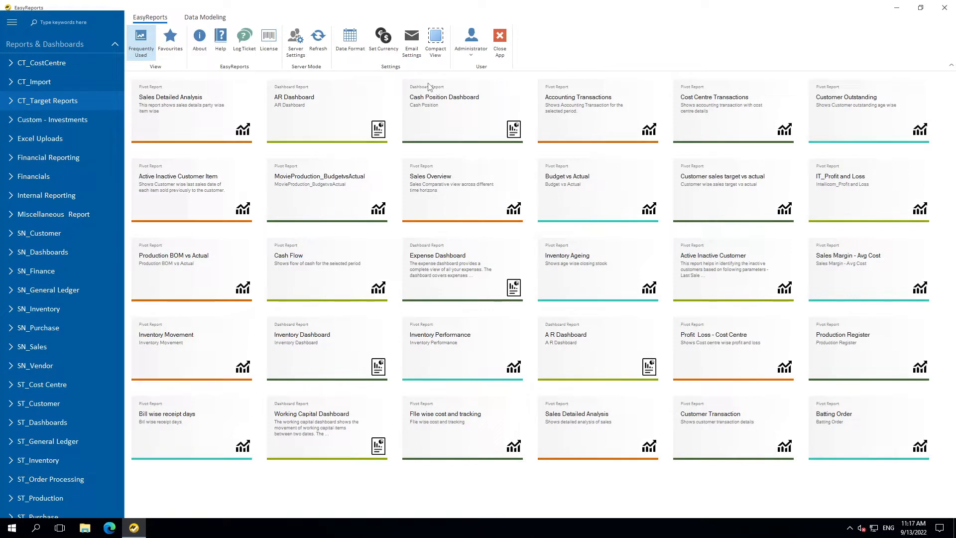
# - View the list of existing data source applications under Data Modeling and close it
pyautogui.click(206, 18)
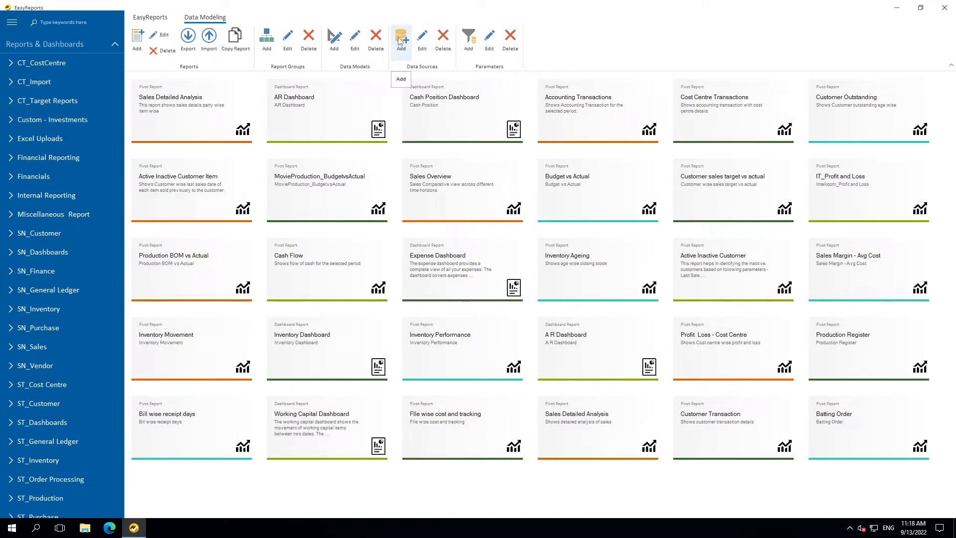
pyautogui.click(422, 39)
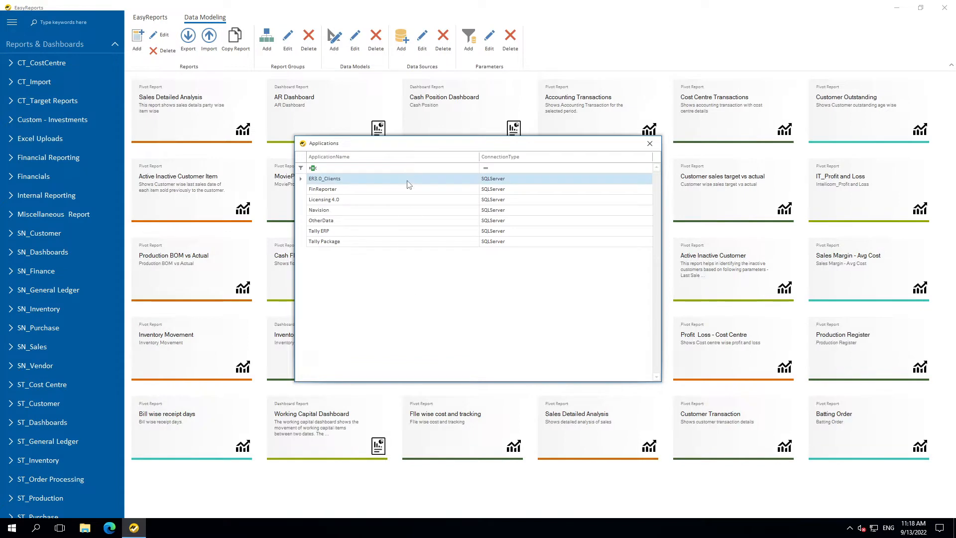
pyautogui.click(649, 143)
# - Start a new data source, browse the available connection types, and close the form without saving
pyautogui.click(404, 46)
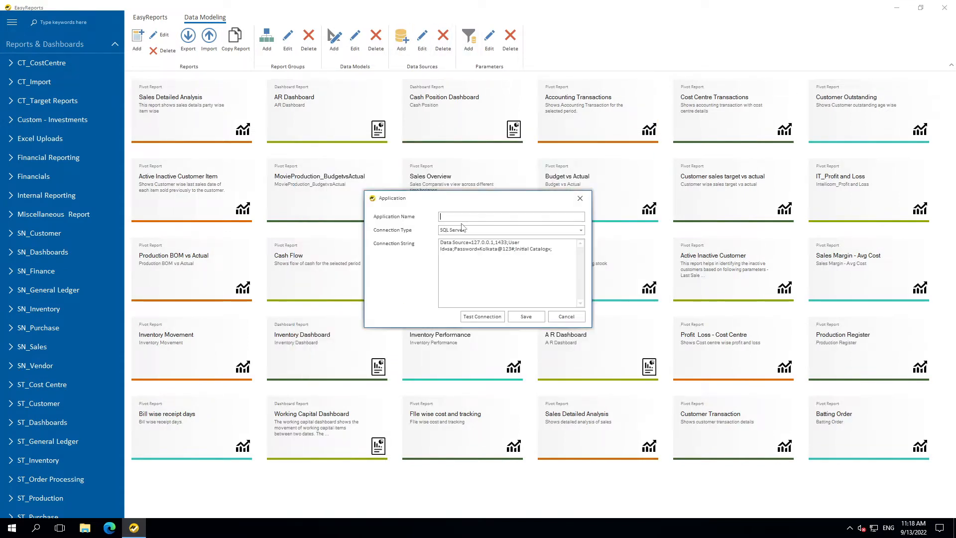
pyautogui.click(510, 231)
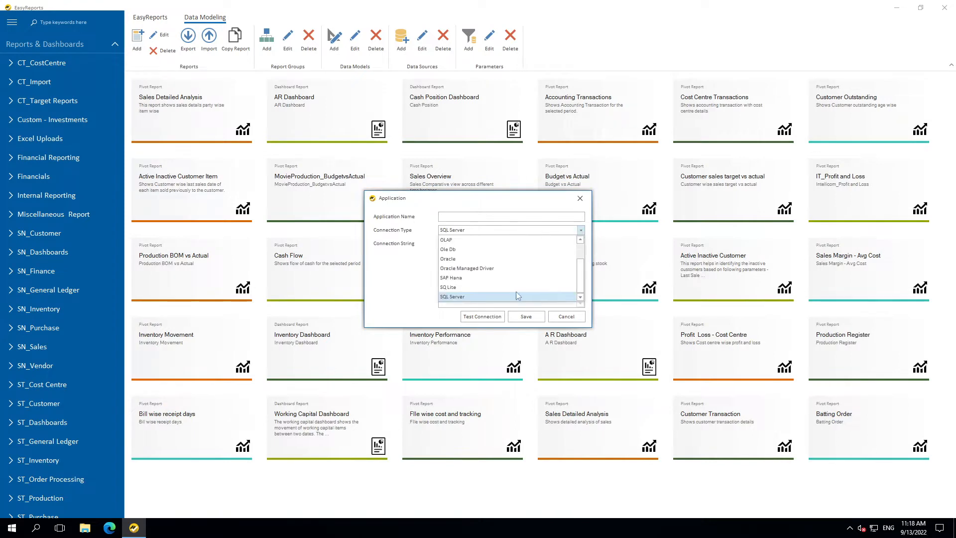
pyautogui.scroll(1, 511, 289)
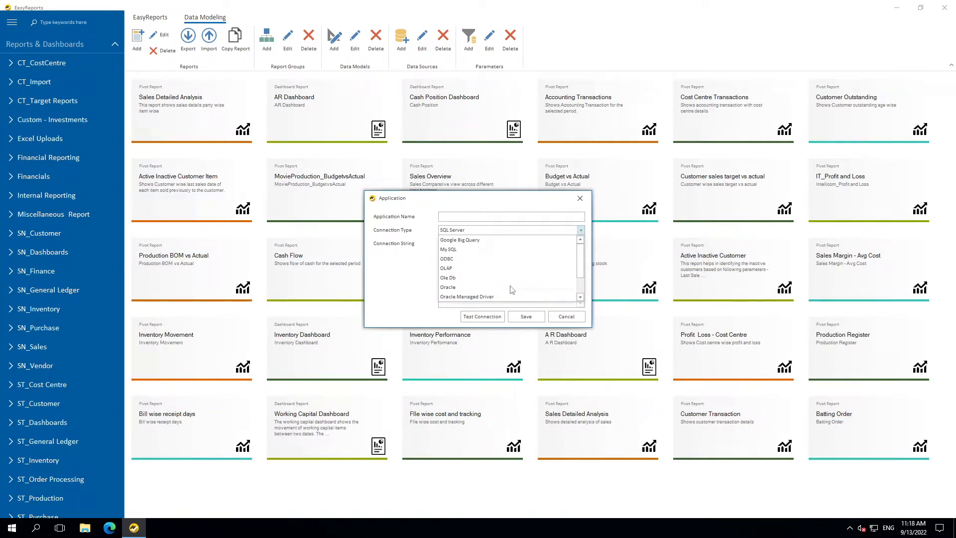
pyautogui.scroll(-1, 512, 288)
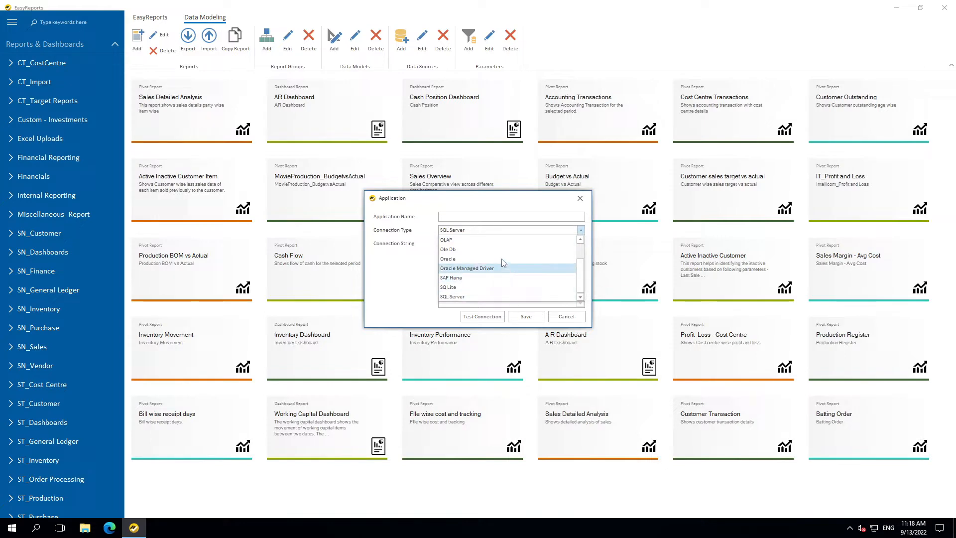
pyautogui.scroll(1, 503, 254)
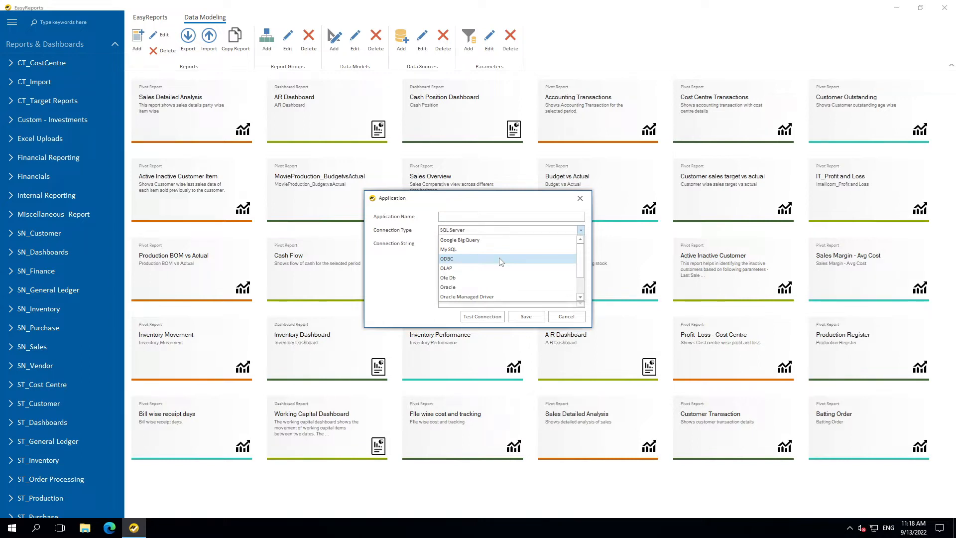
pyautogui.click(580, 198)
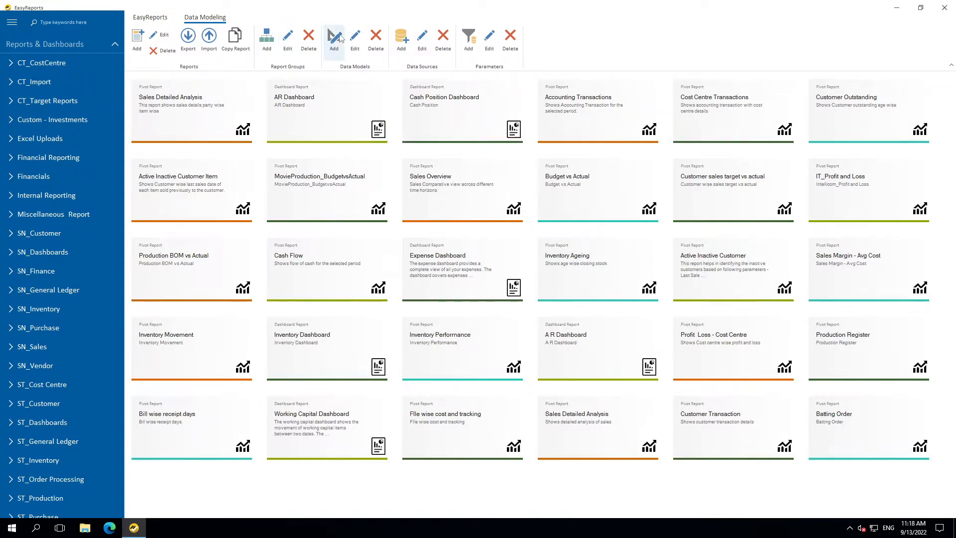
# - Filter the existing data models by the name SALES and open the Navision model SN-00001-SalesAnalysis
pyautogui.click(356, 48)
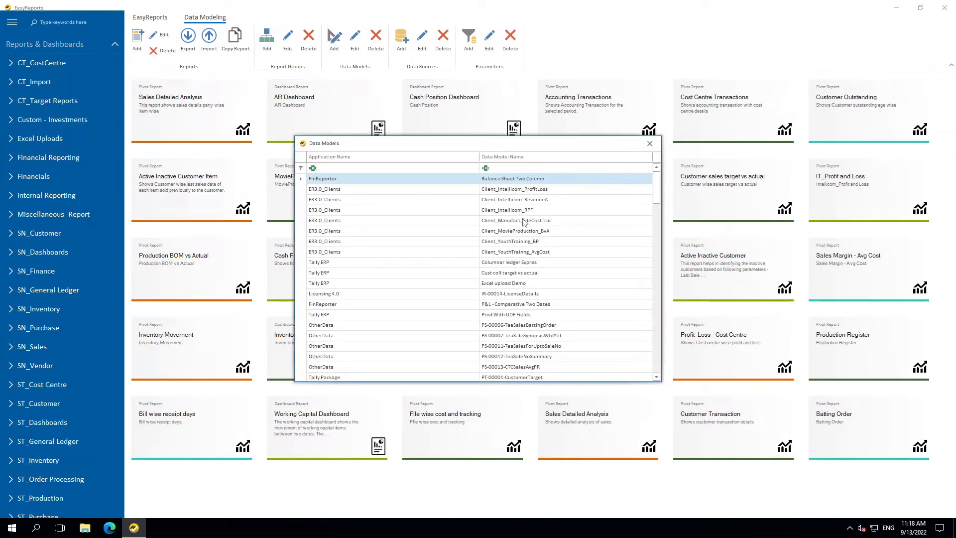
pyautogui.scroll(-4, 527, 282)
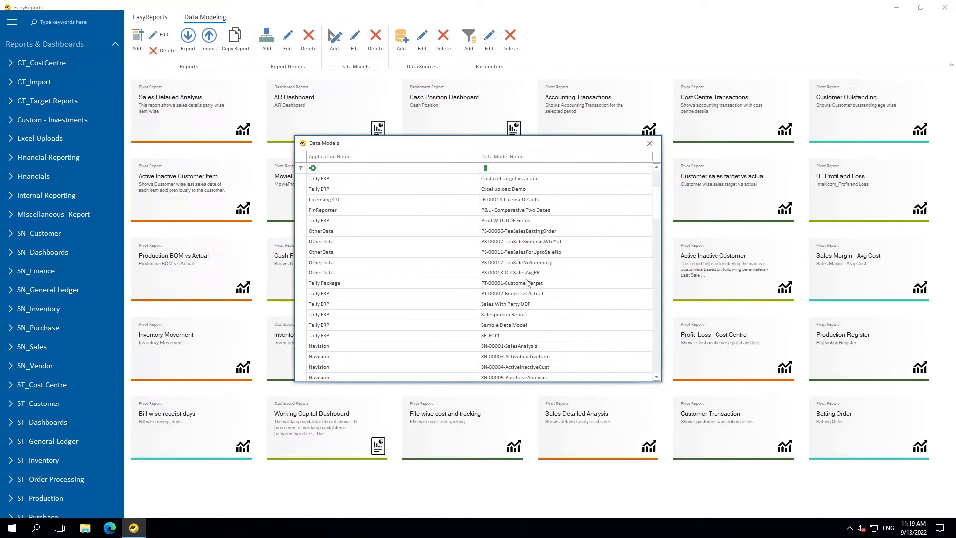
pyautogui.click(518, 168)
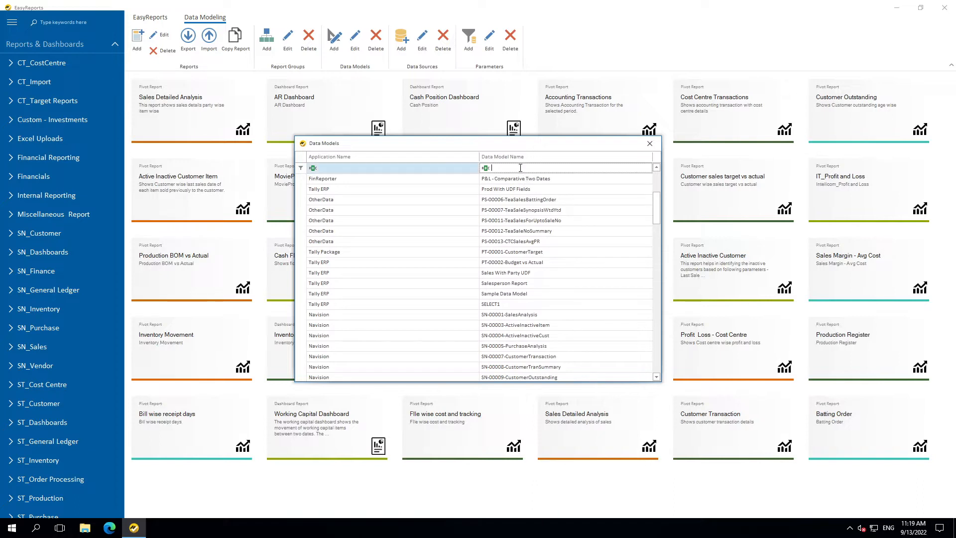
pyautogui.write('SALES')
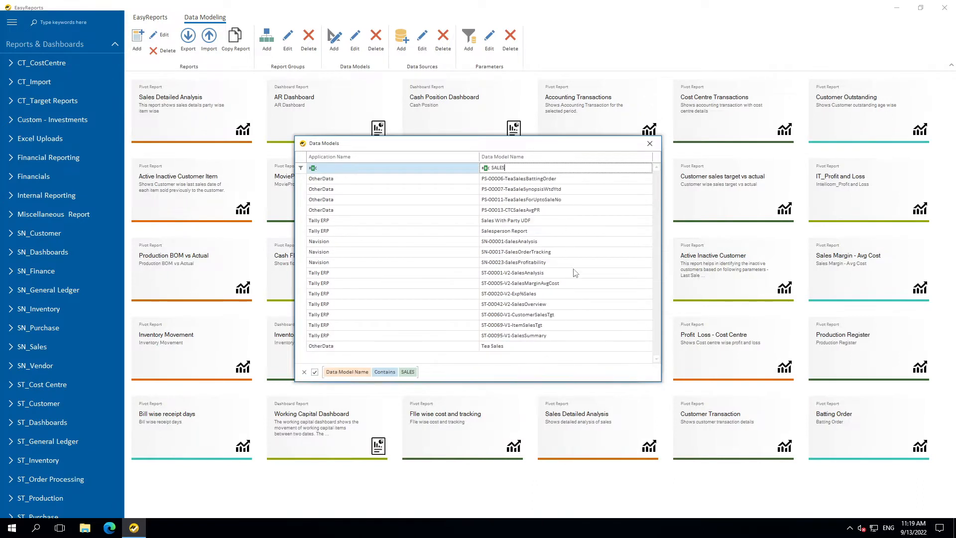
pyautogui.click(529, 245)
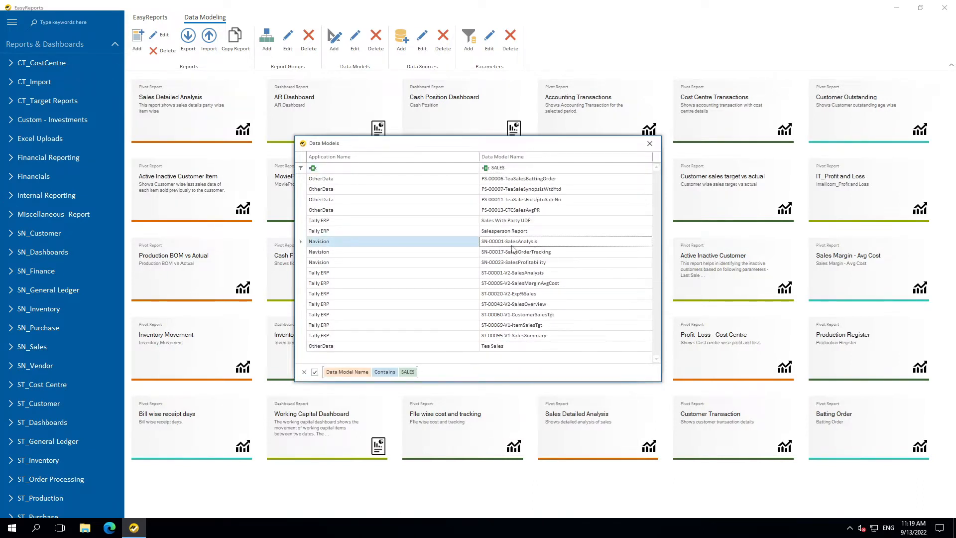
pyautogui.doubleClick(467, 245)
pyautogui.click(468, 253)
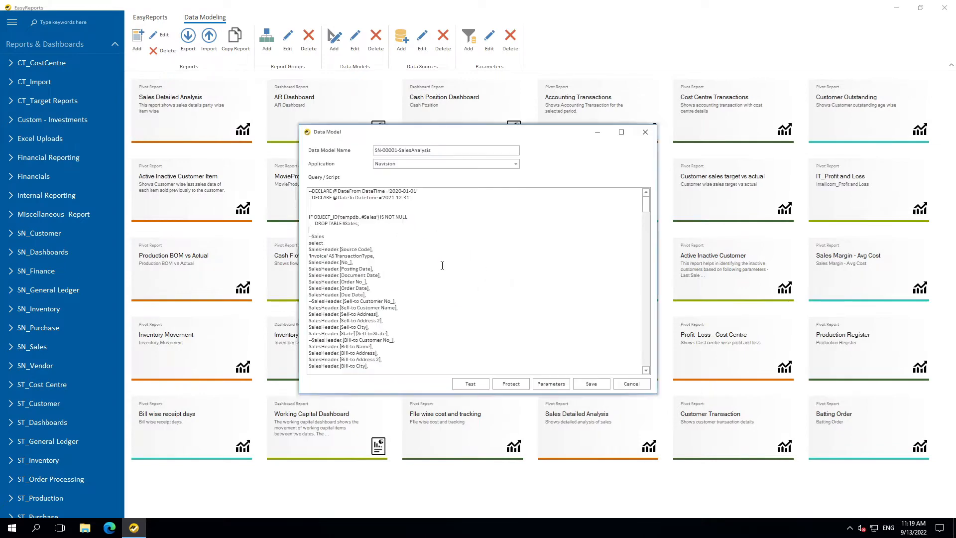
# - Read through the query script of the SN-00001-SalesAnalysis data model and return to its beginning
pyautogui.scroll(-15, 448, 261)
pyautogui.scroll(-12, 442, 266)
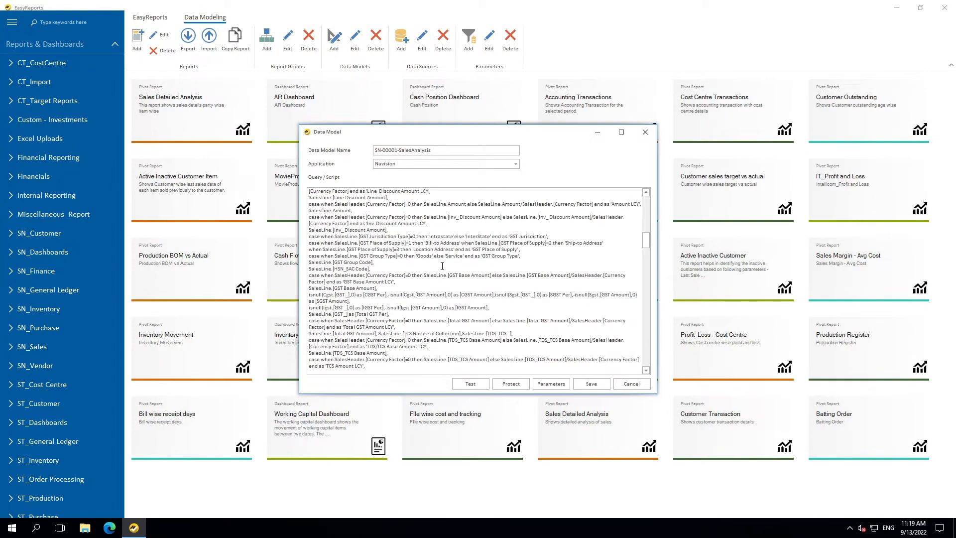
pyautogui.scroll(-3, 569, 328)
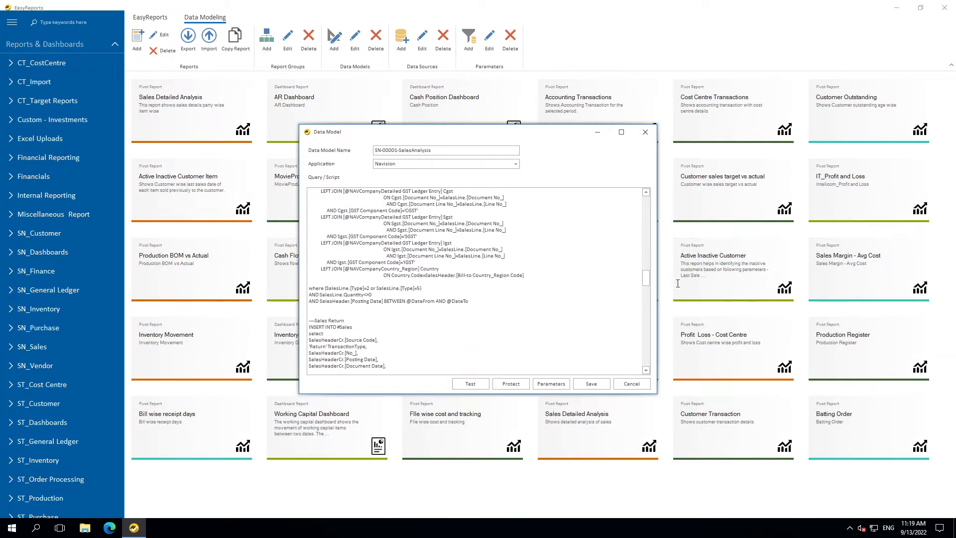
pyautogui.moveTo(647, 275); pyautogui.dragTo(641, 190)
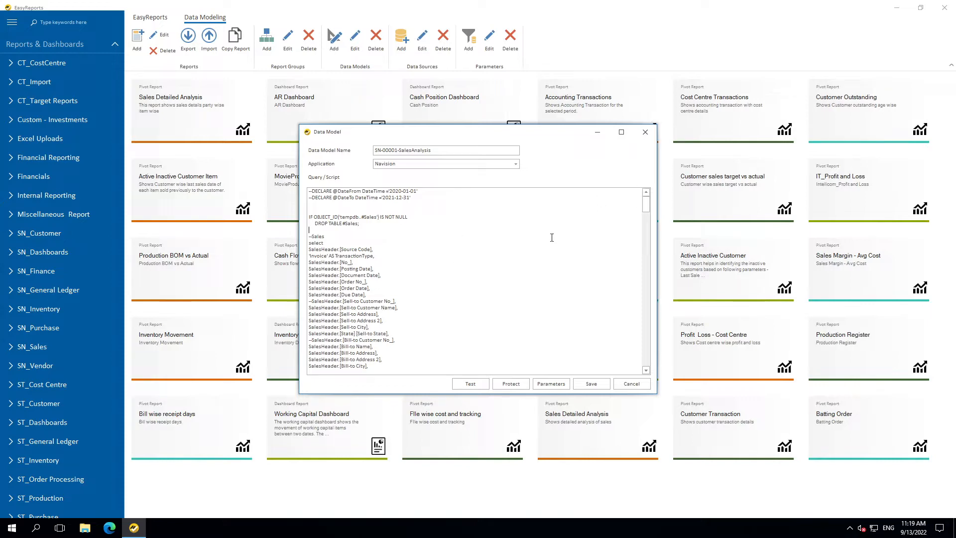
pyautogui.scroll(-15, 552, 238)
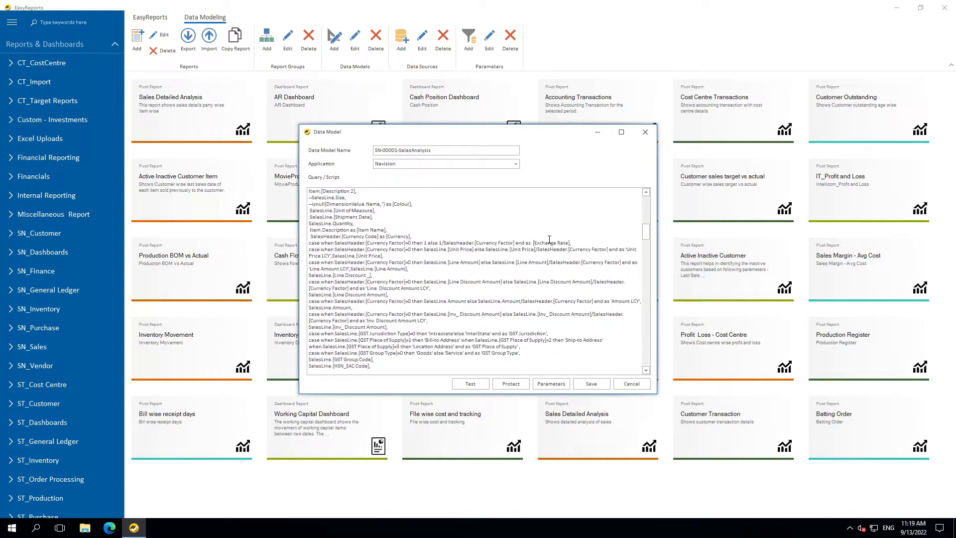
pyautogui.scroll(-15, 549, 239)
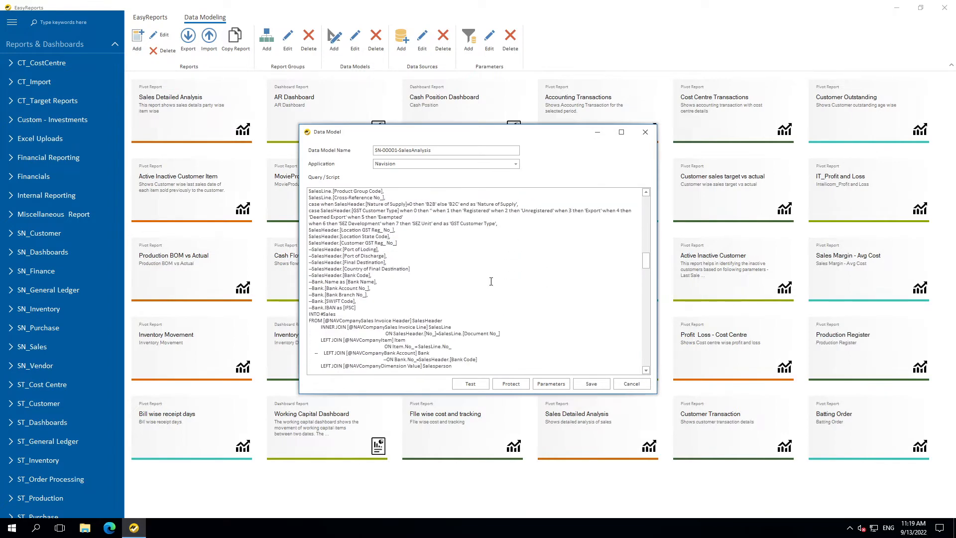
pyautogui.scroll(-7, 491, 282)
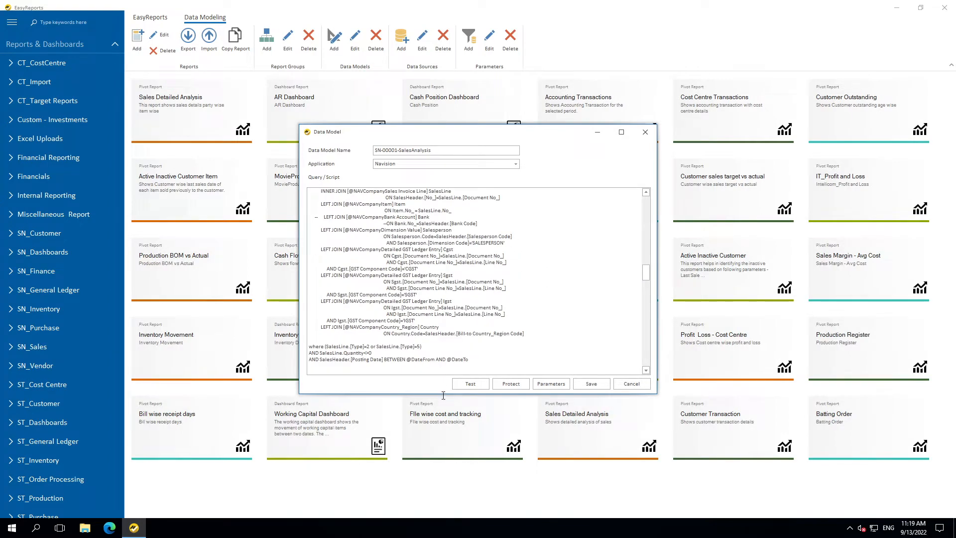
pyautogui.moveTo(469, 360)
pyautogui.mouseDown()
pyautogui.moveTo(407, 360)
pyautogui.moveTo(469, 360)
pyautogui.mouseUp()
pyautogui.click(421, 360)
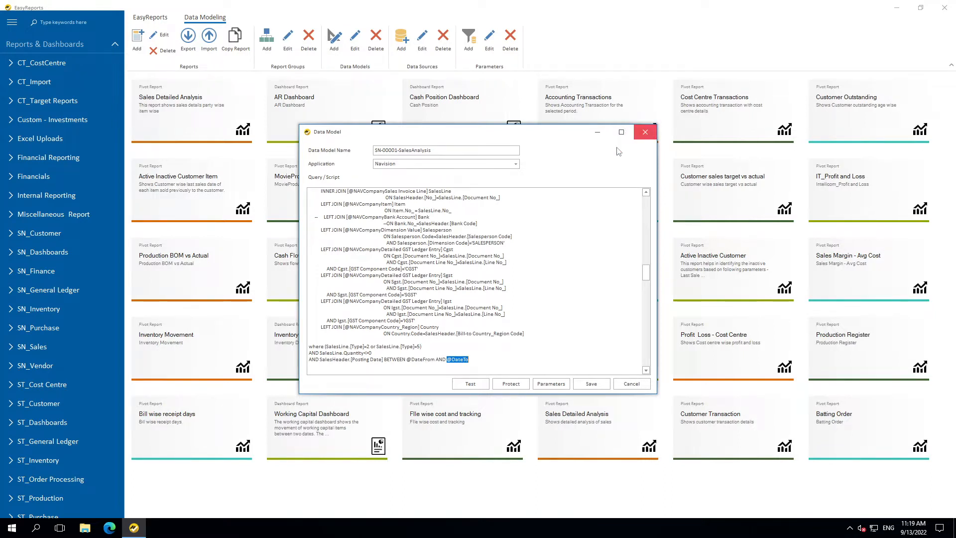
pyautogui.click(645, 132)
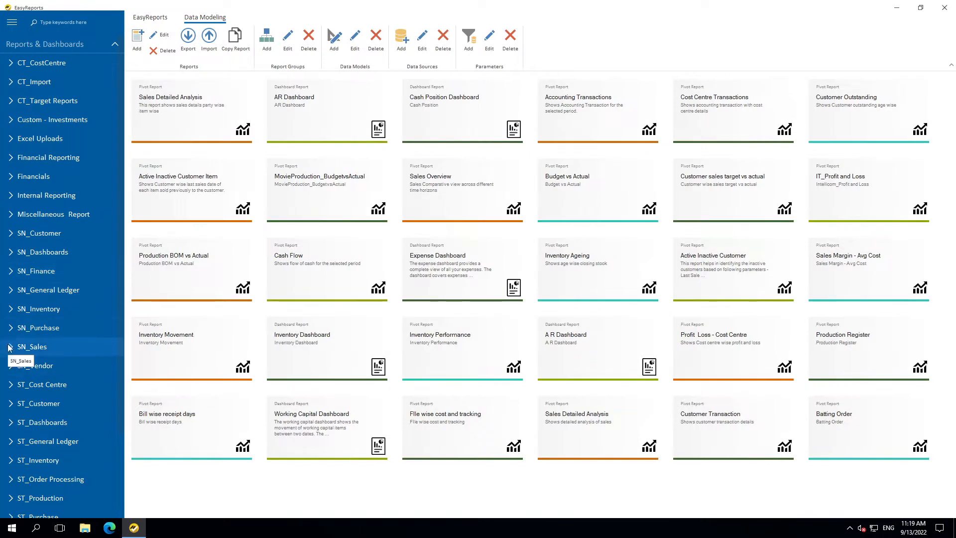
# - Expand Sales Detailed Analysis under SN_Sales and open the parameter prompt of one of its report layouts
pyautogui.click(59, 348)
pyautogui.scroll(-2, 64, 366)
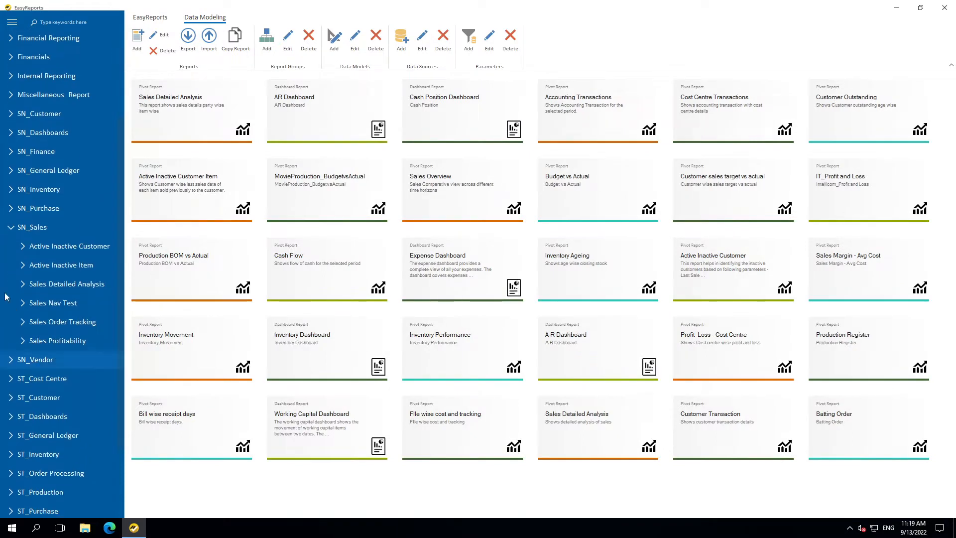
pyautogui.click(24, 285)
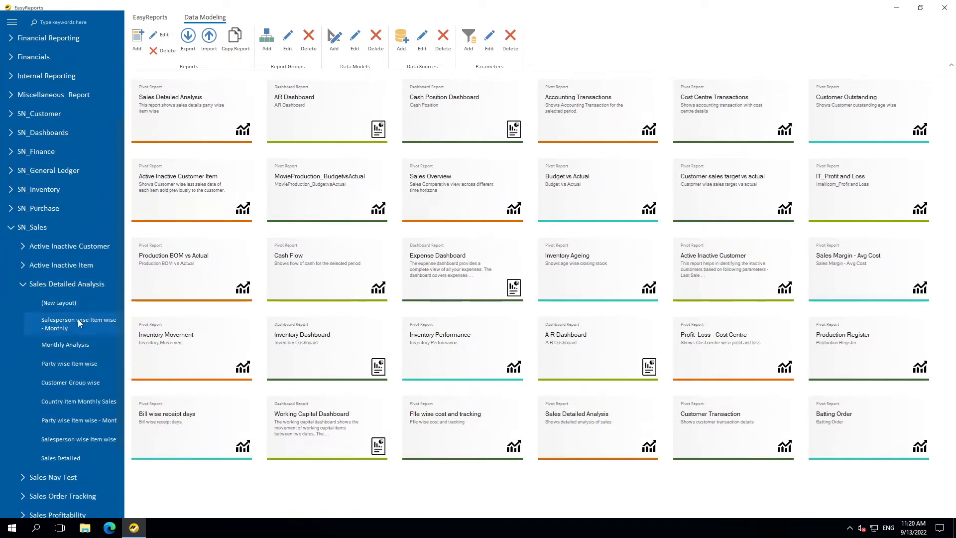
pyautogui.click(441, 256)
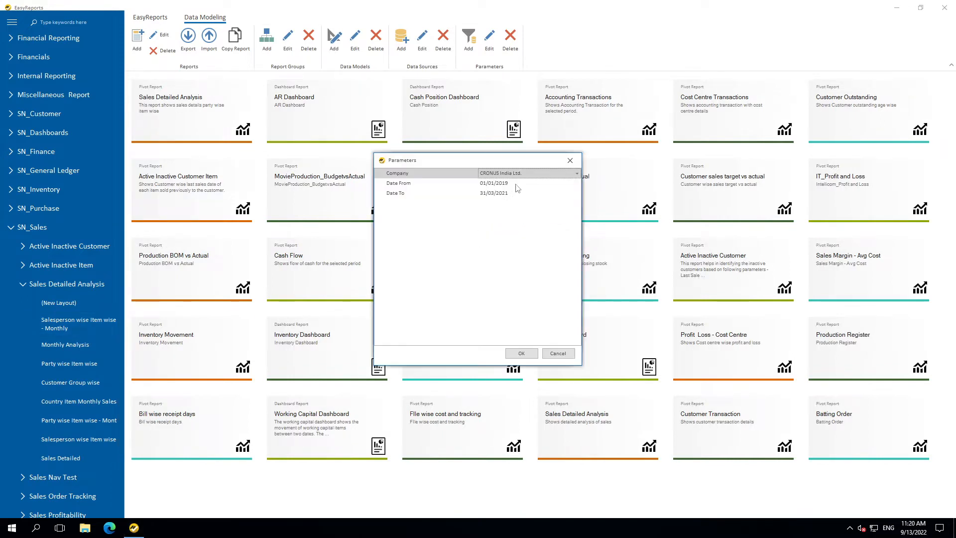
# - Check the Date From and Date To parameters of the report and cancel running it
pyautogui.click(513, 184)
pyautogui.click(516, 195)
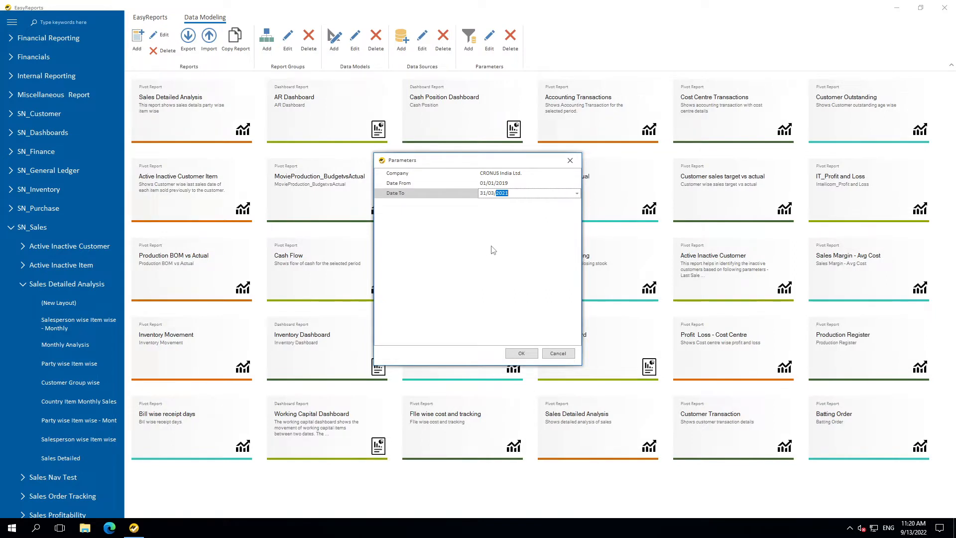
pyautogui.press('Escape')
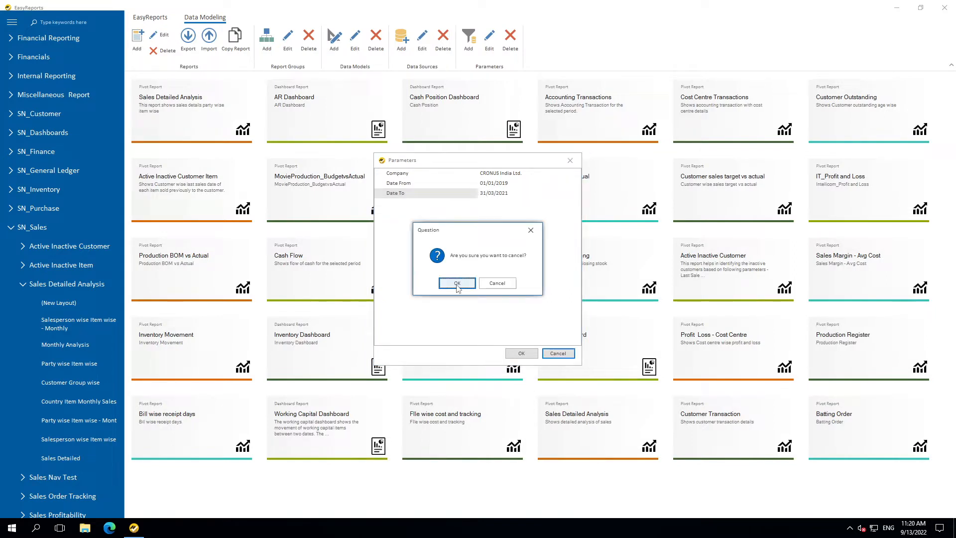
pyautogui.click(458, 284)
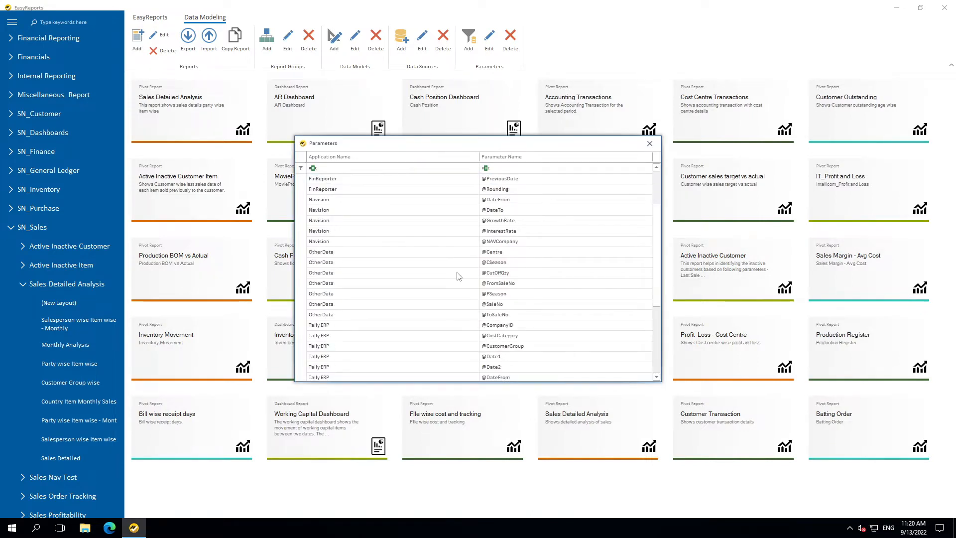
pyautogui.scroll(2, 459, 277)
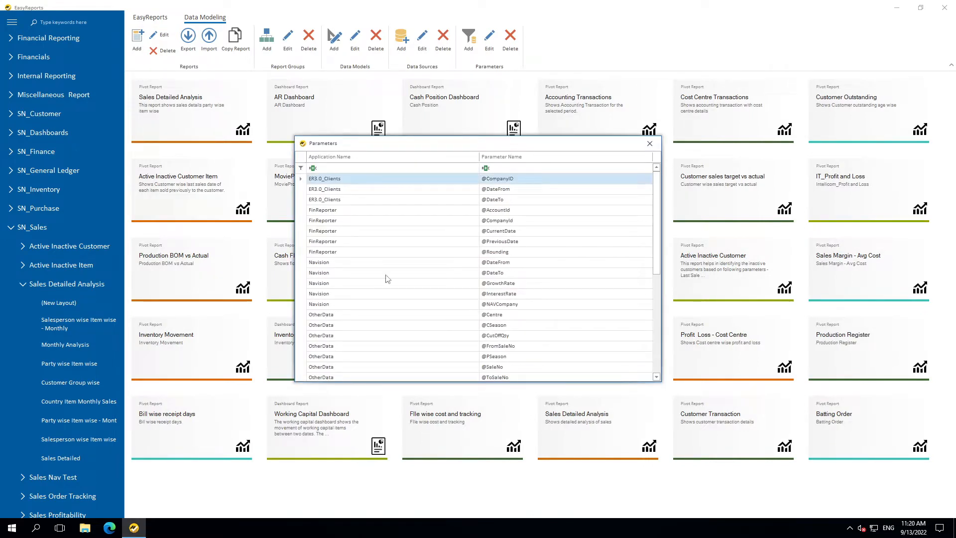
pyautogui.doubleClick(427, 264)
pyautogui.click(456, 156)
pyautogui.click(457, 156)
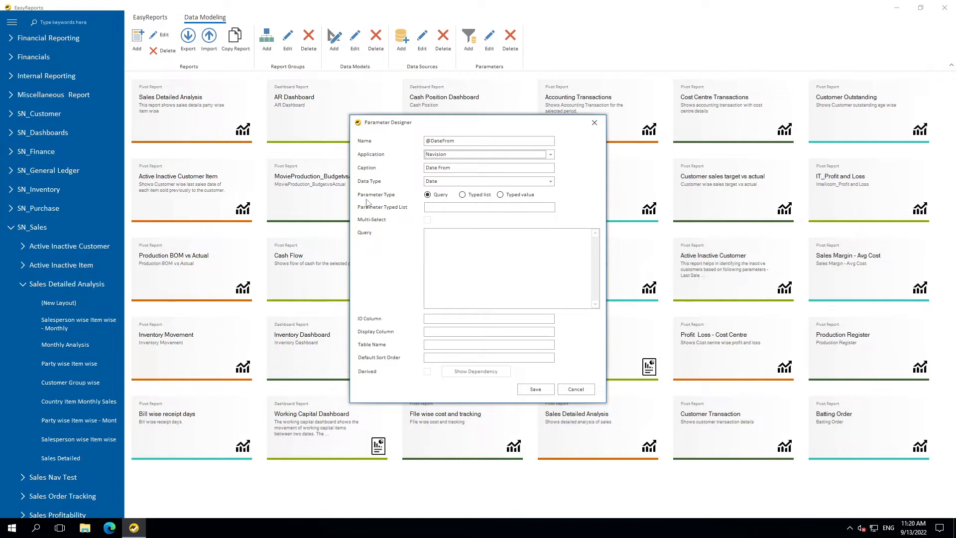
pyautogui.doubleClick(489, 141)
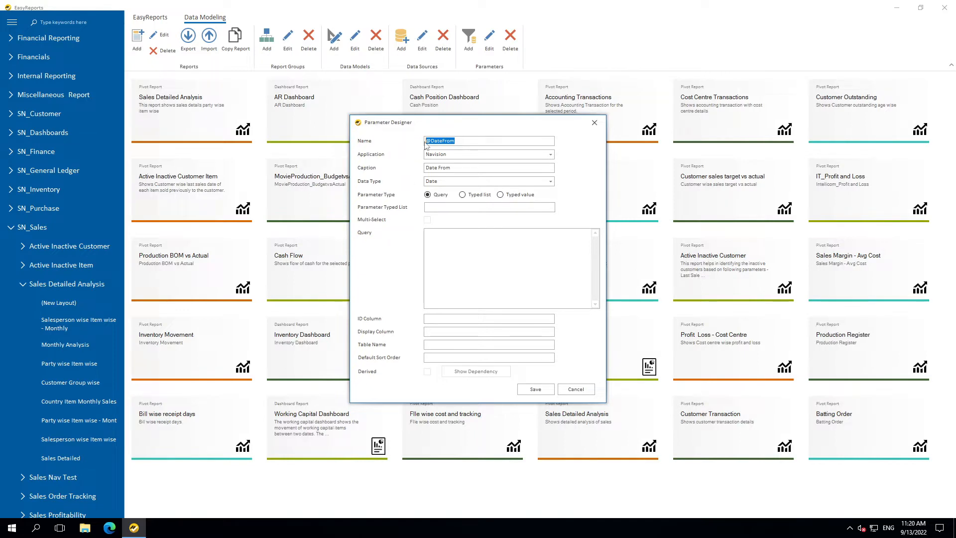
pyautogui.moveTo(430, 141); pyautogui.dragTo(414, 143)
pyautogui.press('Tab')
pyautogui.press('Tab')
pyautogui.click(550, 181)
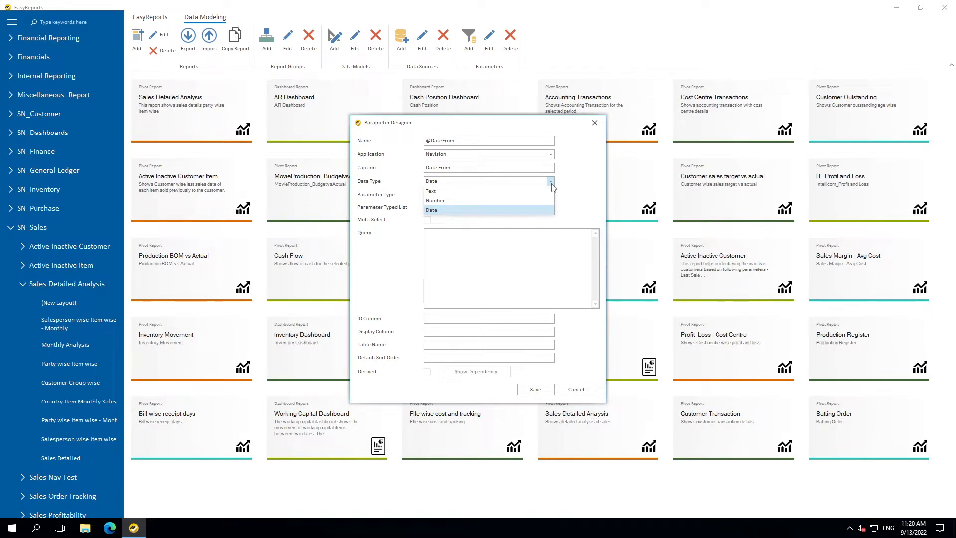
pyautogui.click(551, 183)
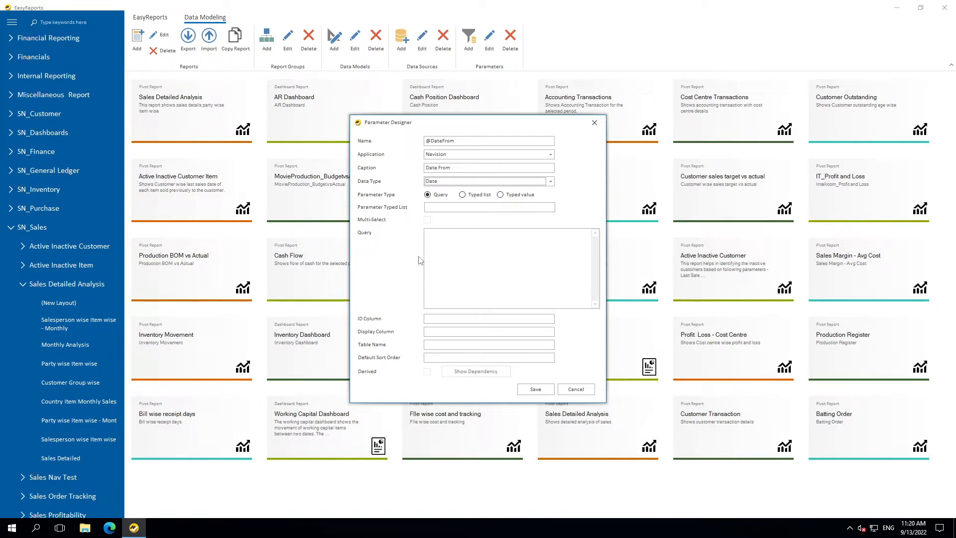
pyautogui.click(452, 182)
pyautogui.click(445, 192)
pyautogui.click(427, 196)
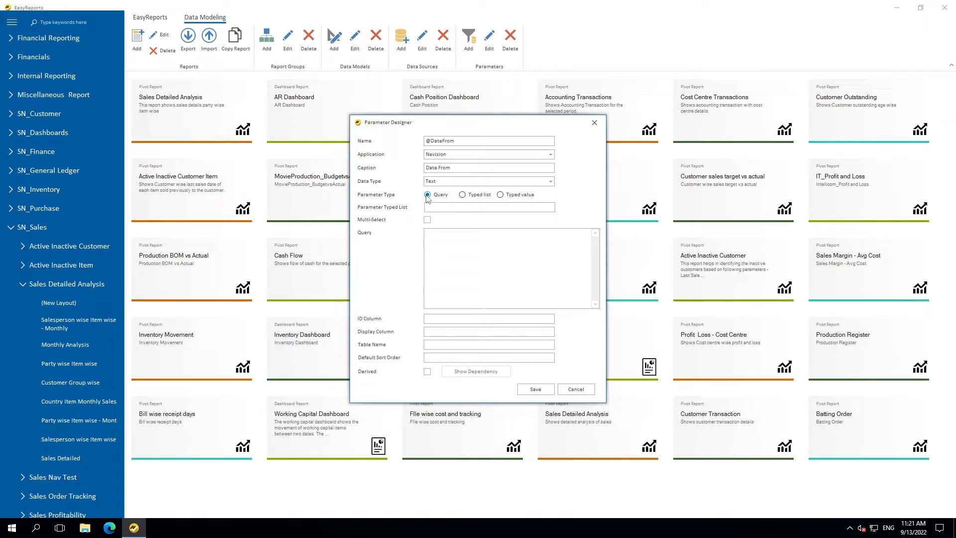
pyautogui.click(462, 195)
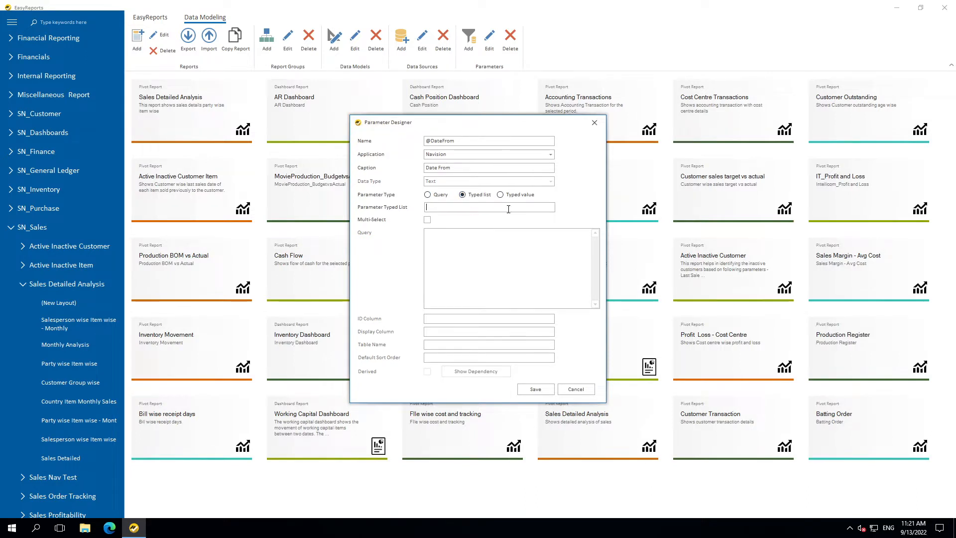
pyautogui.click(576, 389)
pyautogui.click(456, 283)
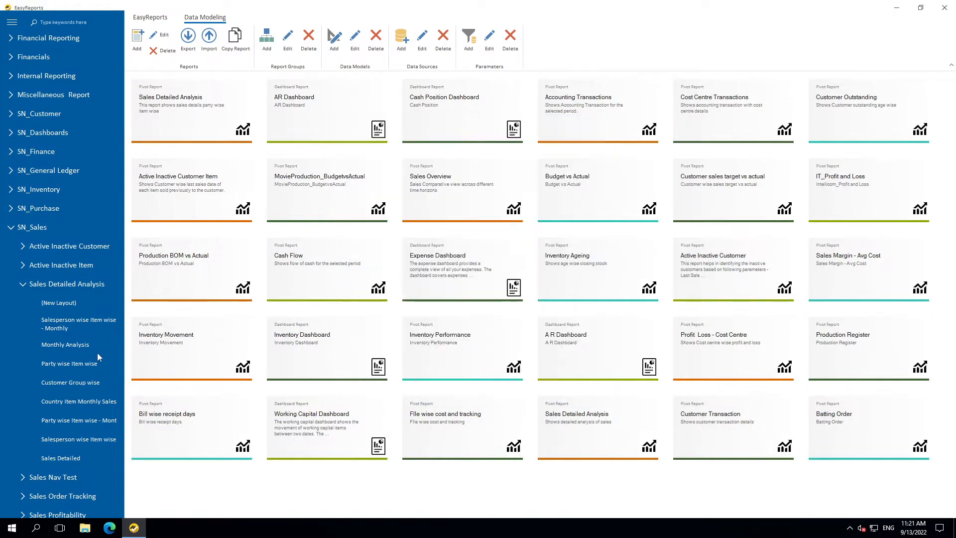
pyautogui.click(468, 38)
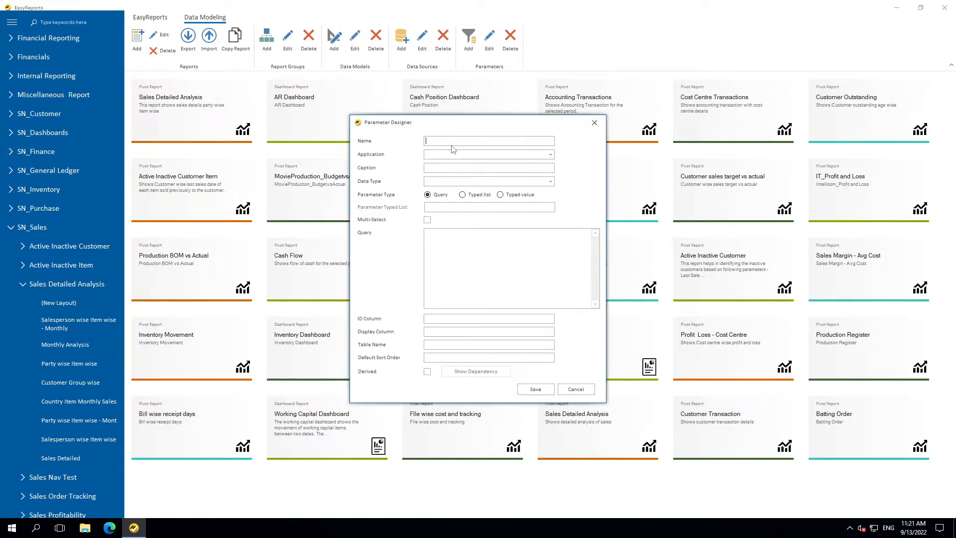
pyautogui.write('@')
pyautogui.write('sTAT')
pyautogui.press('BackSpace')
pyautogui.press('BackSpace')
pyautogui.write('CountryName')
pyautogui.press('Tab')
pyautogui.press('Down')
pyautogui.press('Tab')
pyautogui.write('Country')
pyautogui.press('Tab')
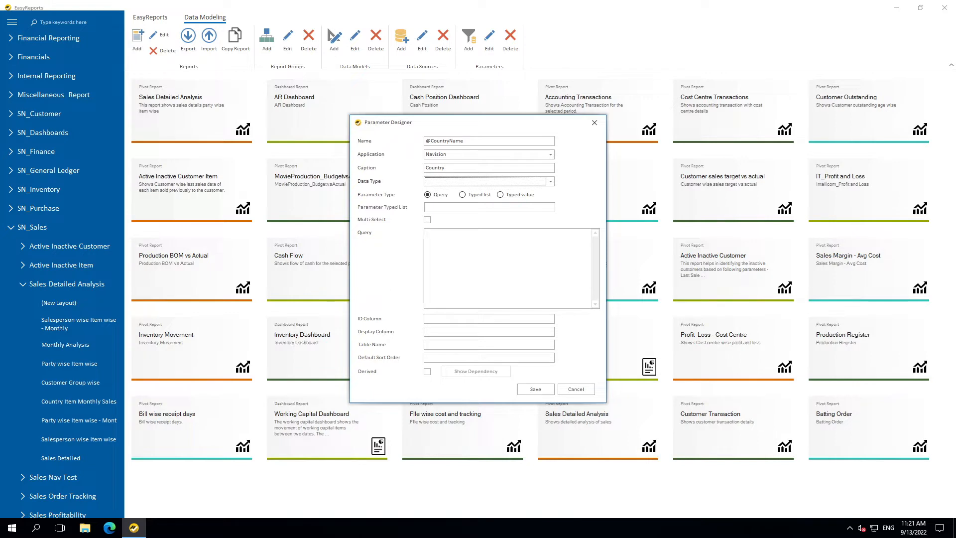
# - Make it a multi-select typed list of India, UK, USA, UAE, Spain and Germany, and close the parameter without saving
pyautogui.click(463, 194)
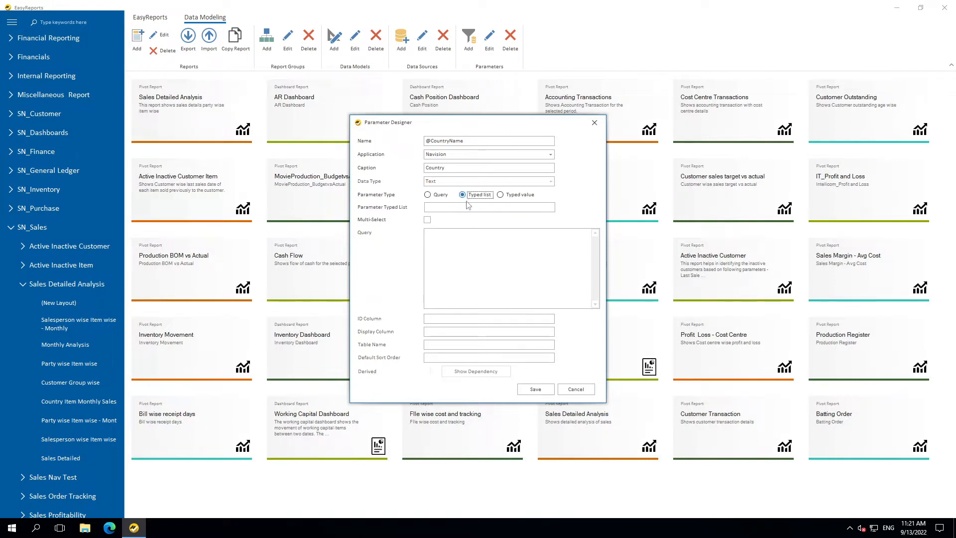
pyautogui.click(470, 207)
pyautogui.write('India, UK, USA, UAE,mSpain, Germany')
pyautogui.click(427, 220)
pyautogui.click(596, 123)
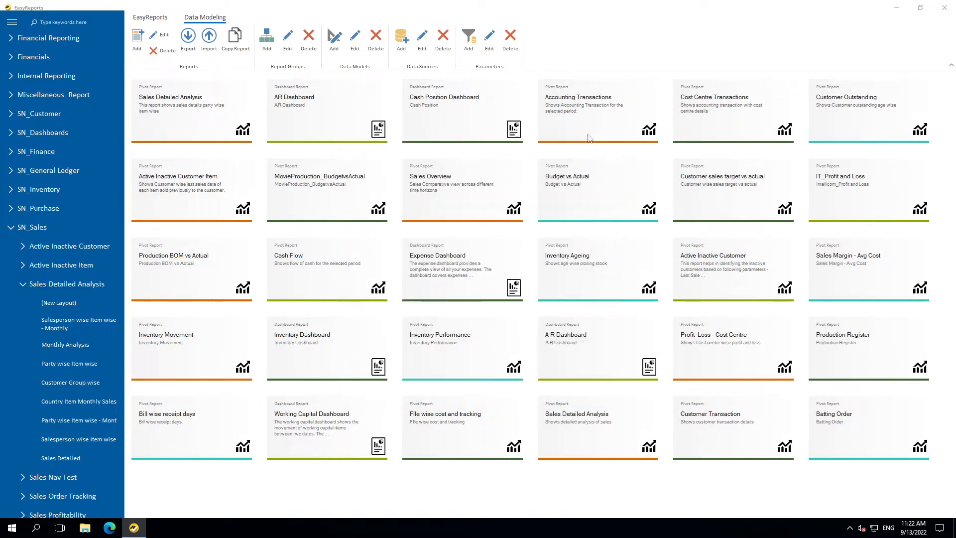
pyautogui.click(422, 44)
pyautogui.click(649, 142)
pyautogui.click(488, 44)
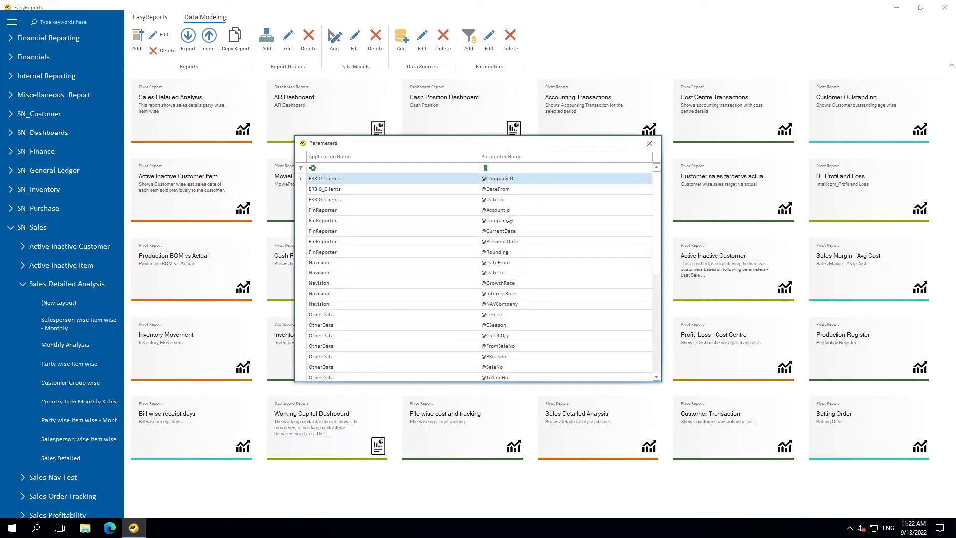
pyautogui.doubleClick(351, 179)
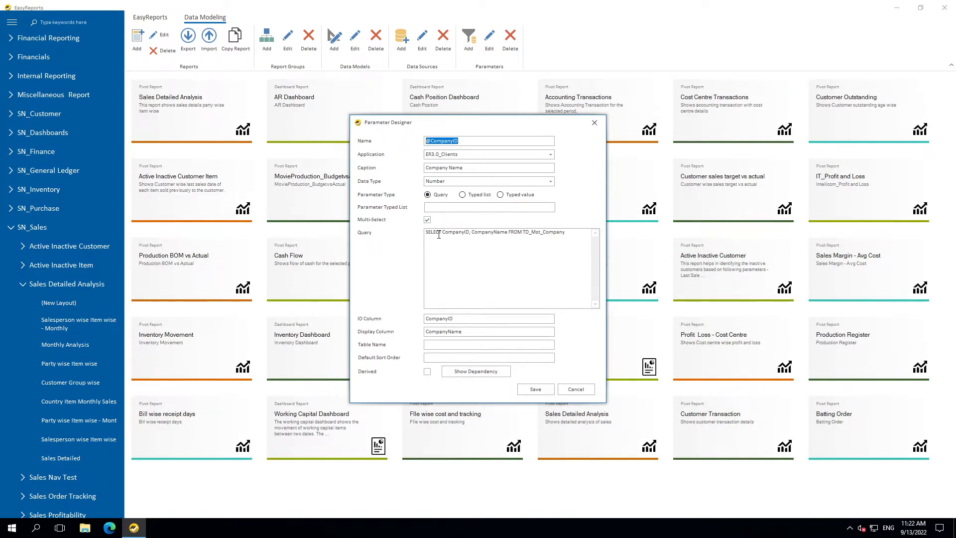
pyautogui.click(595, 123)
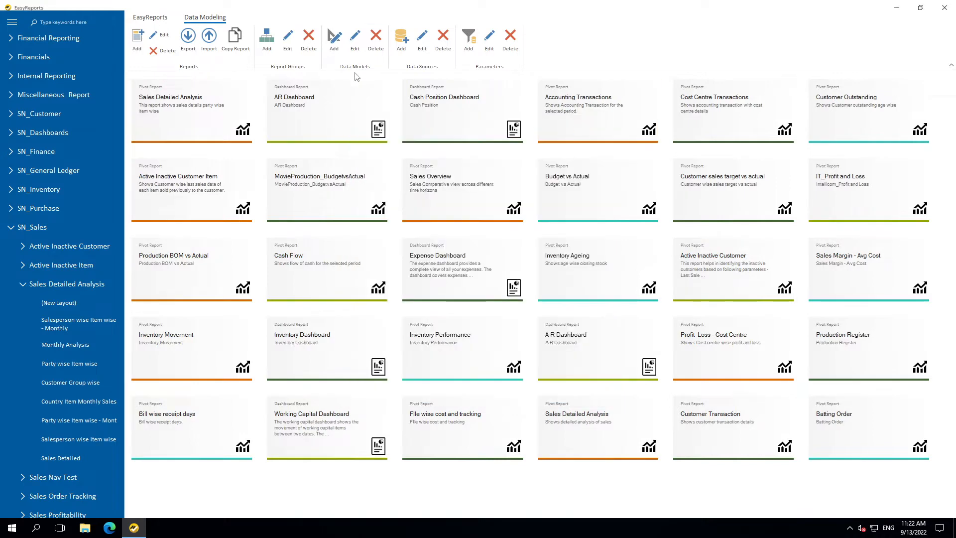
# - Filter the data models by application name er3 and open the Client_Intellicom_RevenueA model
pyautogui.click(355, 39)
pyautogui.click(533, 168)
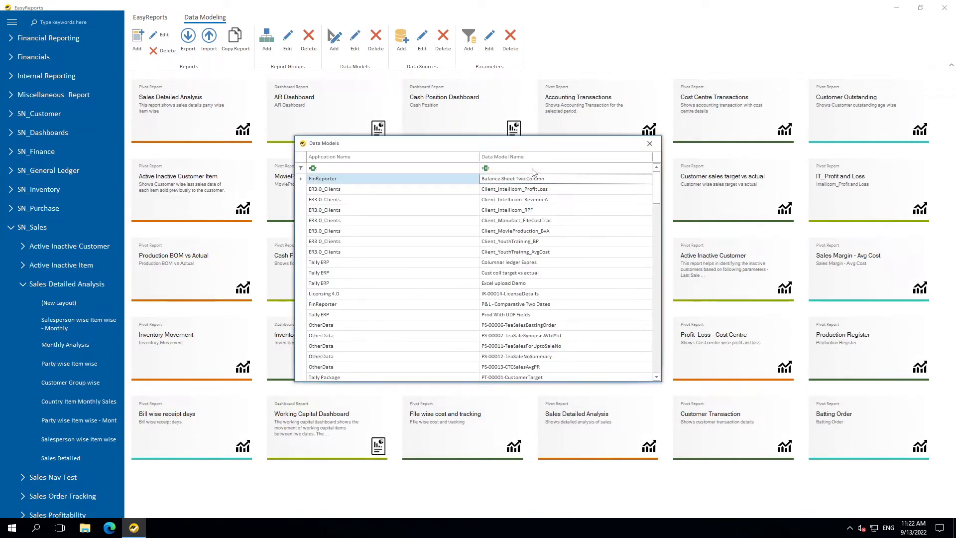
pyautogui.write('er')
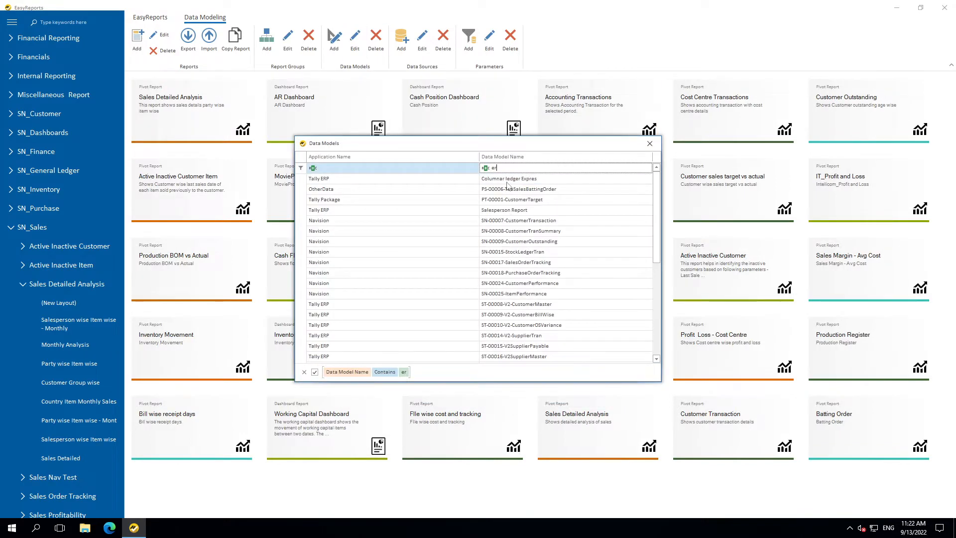
pyautogui.press('BackSpace')
pyautogui.press('BackSpace')
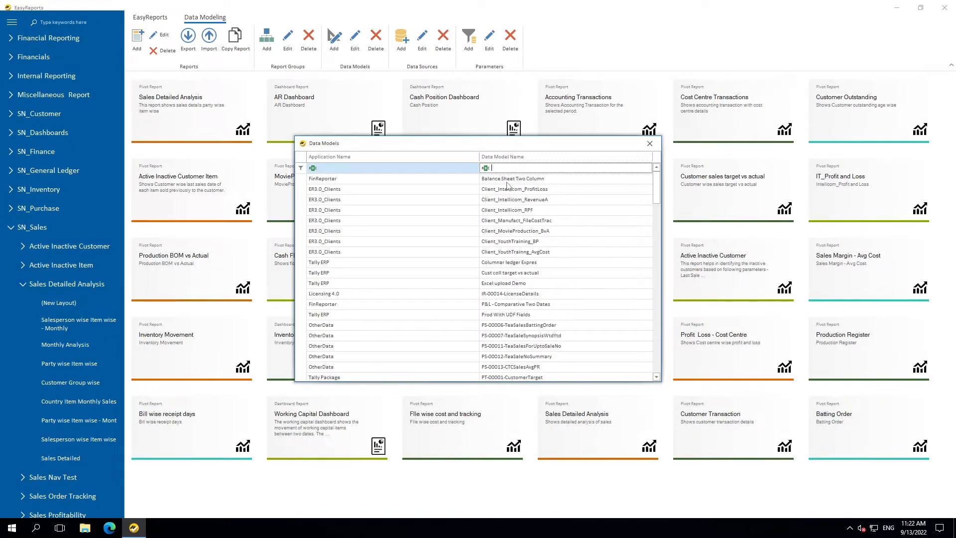
pyautogui.click(342, 169)
pyautogui.write('er3')
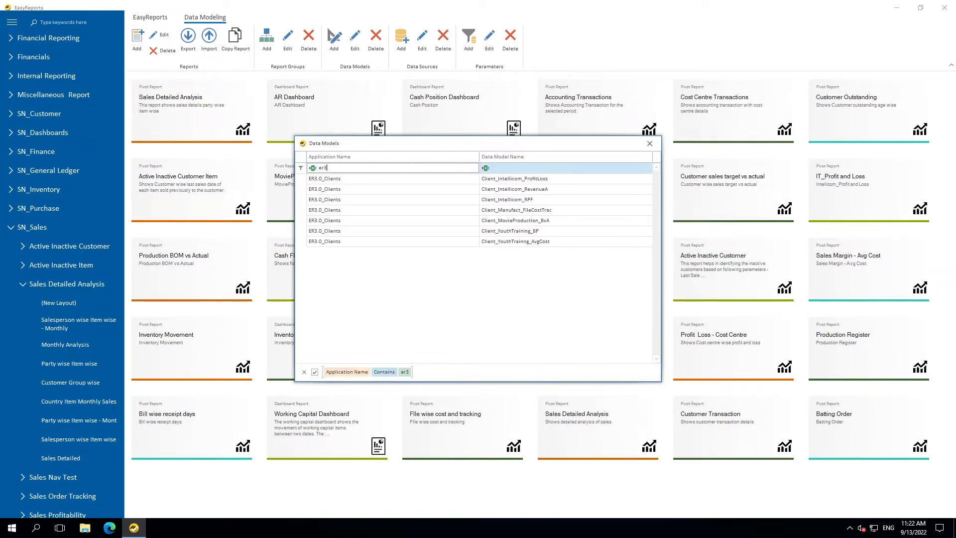
pyautogui.click(469, 191)
pyautogui.doubleClick(468, 191)
pyautogui.click(401, 288)
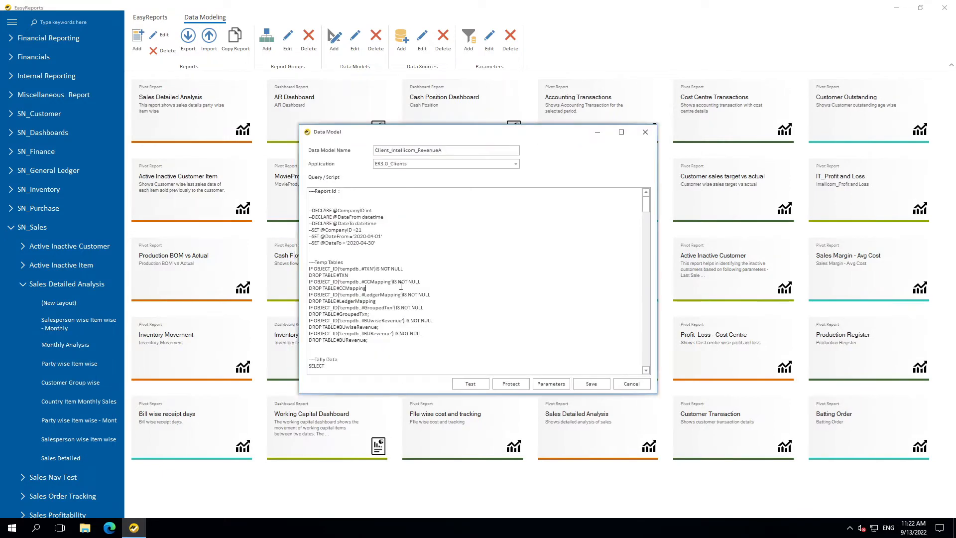
pyautogui.scroll(-15, 401, 288)
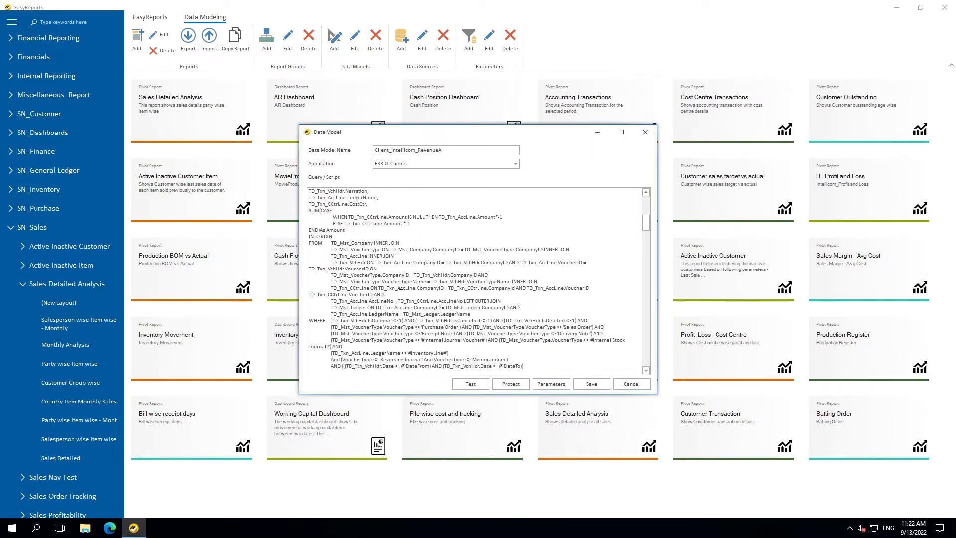
pyautogui.scroll(-2, 401, 287)
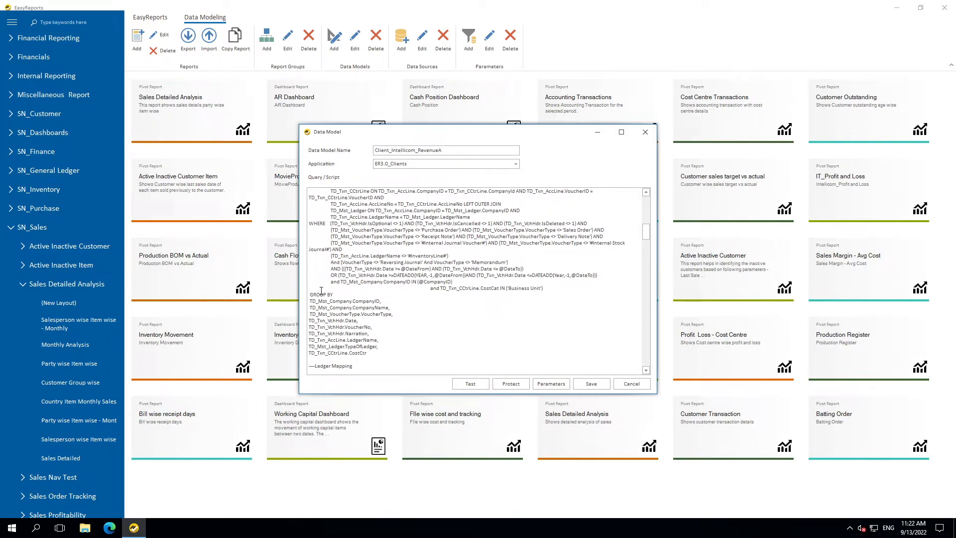
pyautogui.moveTo(341, 283); pyautogui.dragTo(454, 282)
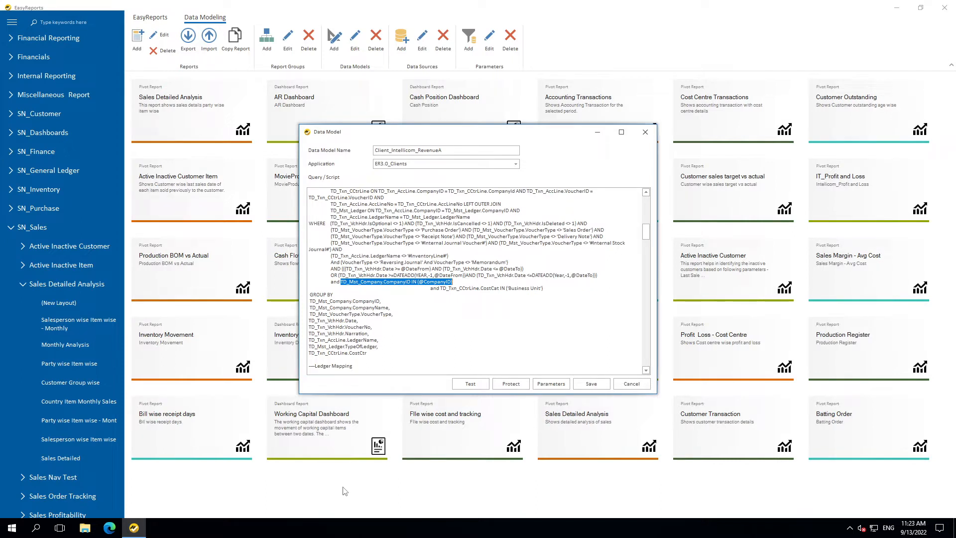
pyautogui.click(632, 384)
pyautogui.click(457, 283)
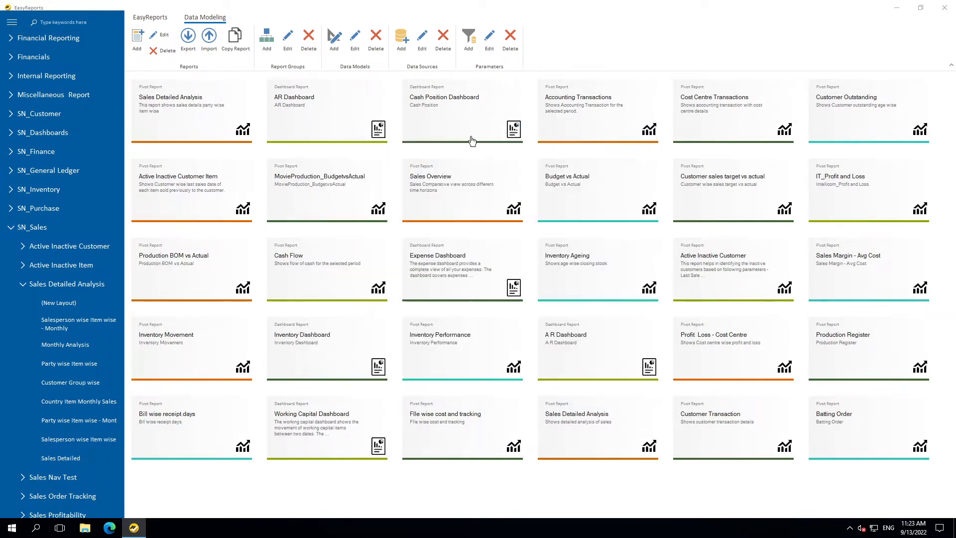
pyautogui.click(493, 51)
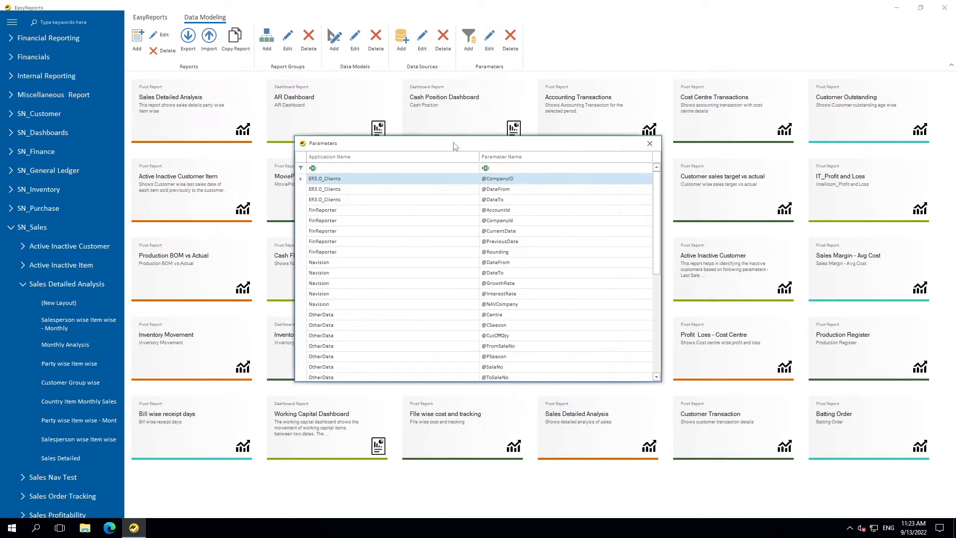
pyautogui.click(410, 180)
pyautogui.doubleClick(409, 181)
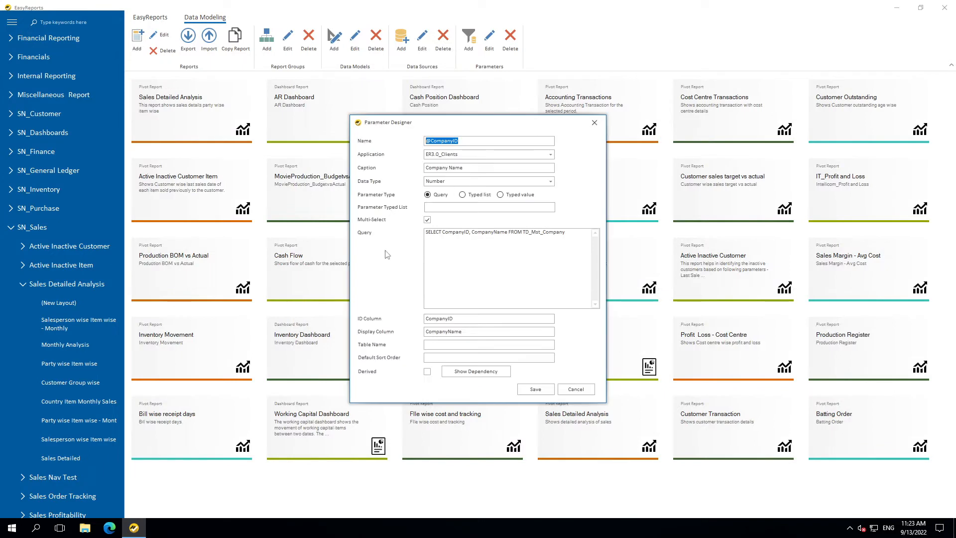
pyautogui.click(487, 140)
pyautogui.moveTo(442, 233); pyautogui.dragTo(508, 238)
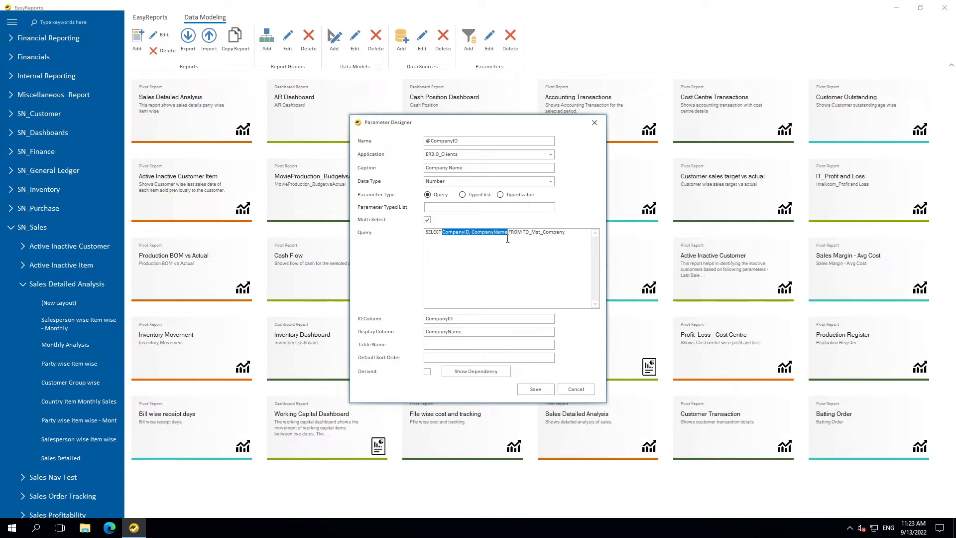
pyautogui.click(481, 287)
pyautogui.moveTo(566, 232); pyautogui.dragTo(524, 232)
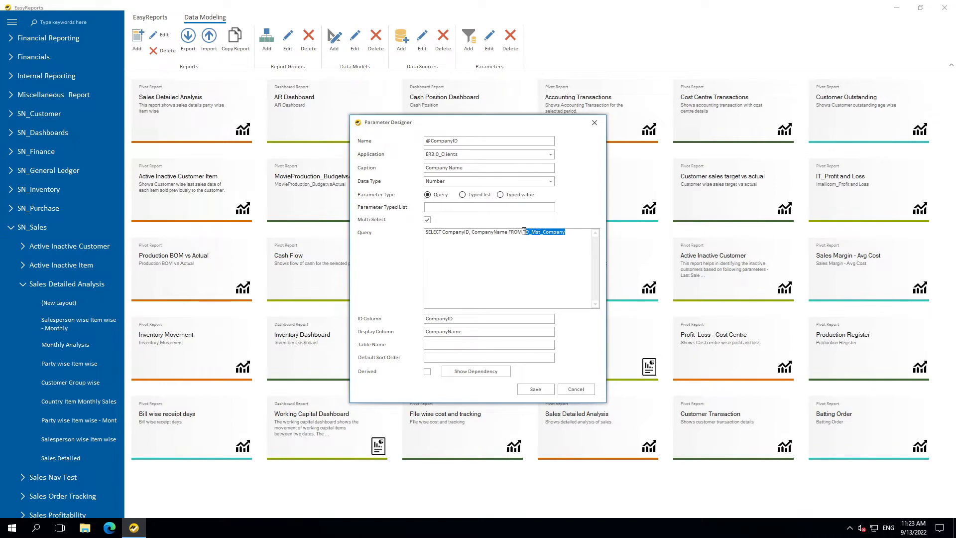
pyautogui.doubleClick(472, 318)
pyautogui.doubleClick(476, 330)
pyautogui.click(453, 232)
pyautogui.click(485, 232)
pyautogui.click(500, 196)
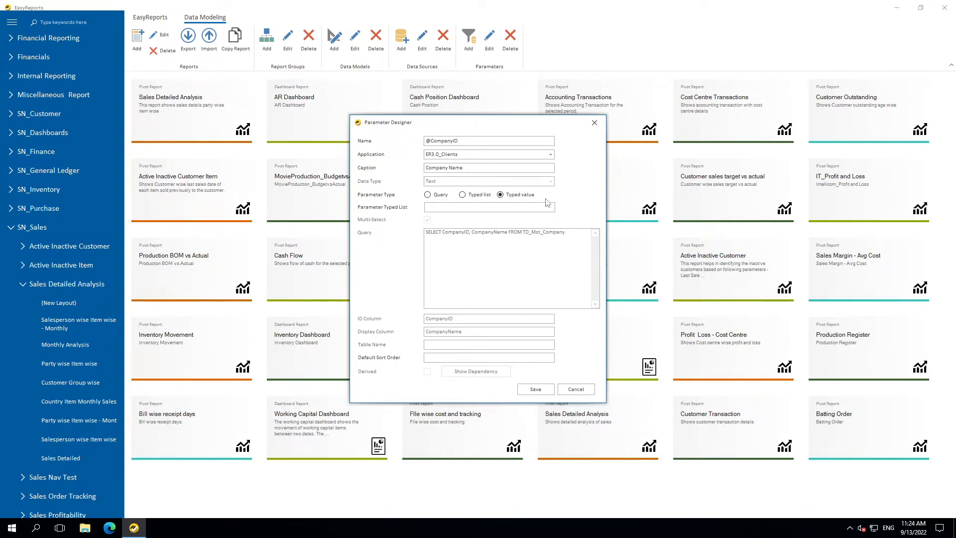
pyautogui.click(576, 389)
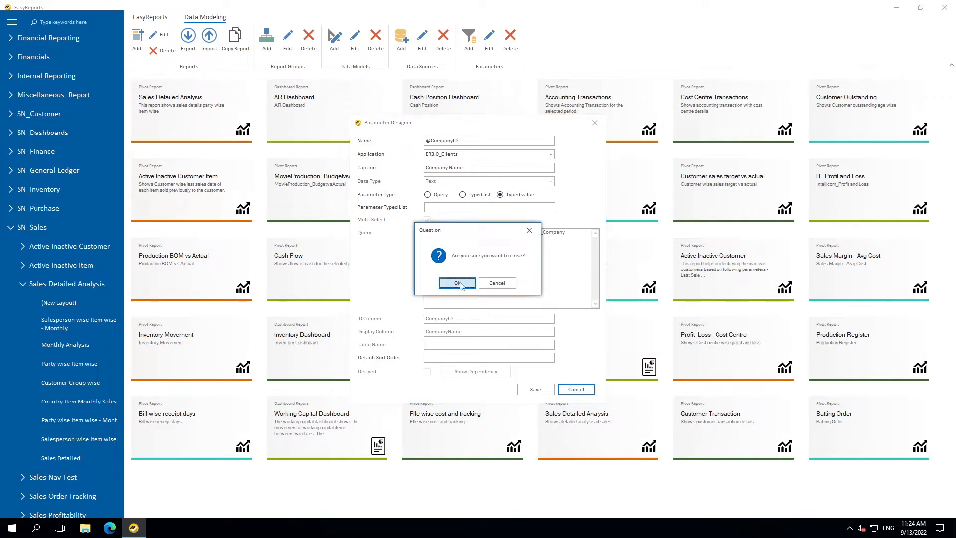
pyautogui.click(458, 286)
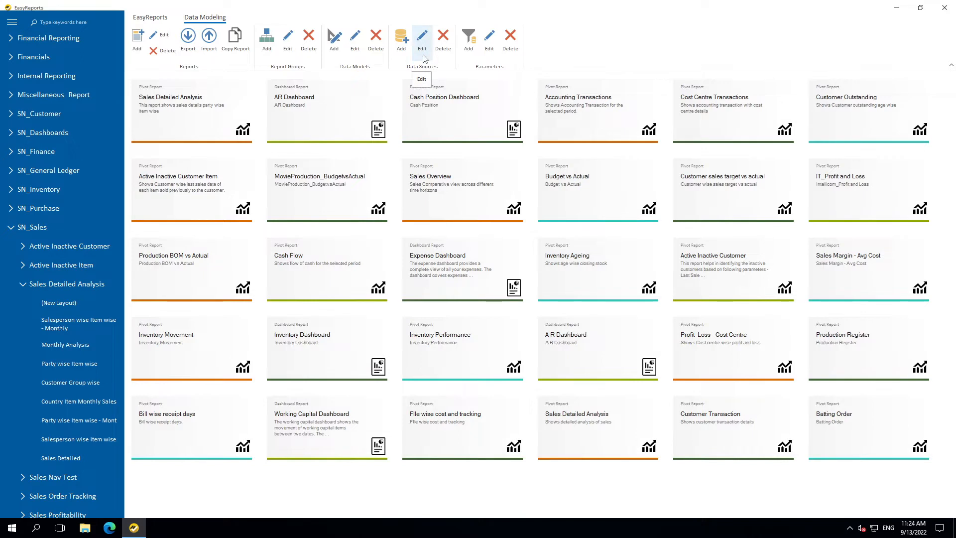
# - Open the PS-00006-TeaSalesBattingOrder data model and review which parameters it uses and their sort order
pyautogui.click(354, 38)
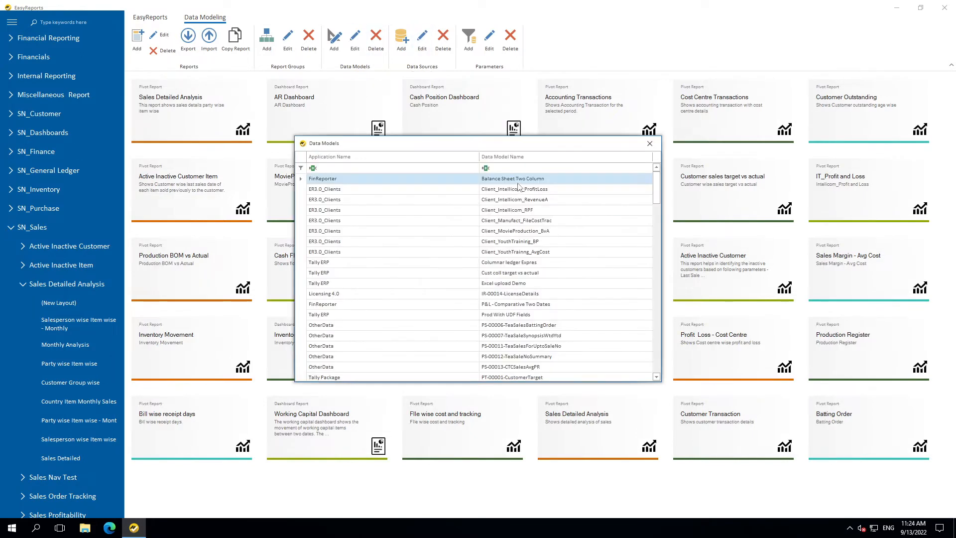
pyautogui.doubleClick(527, 326)
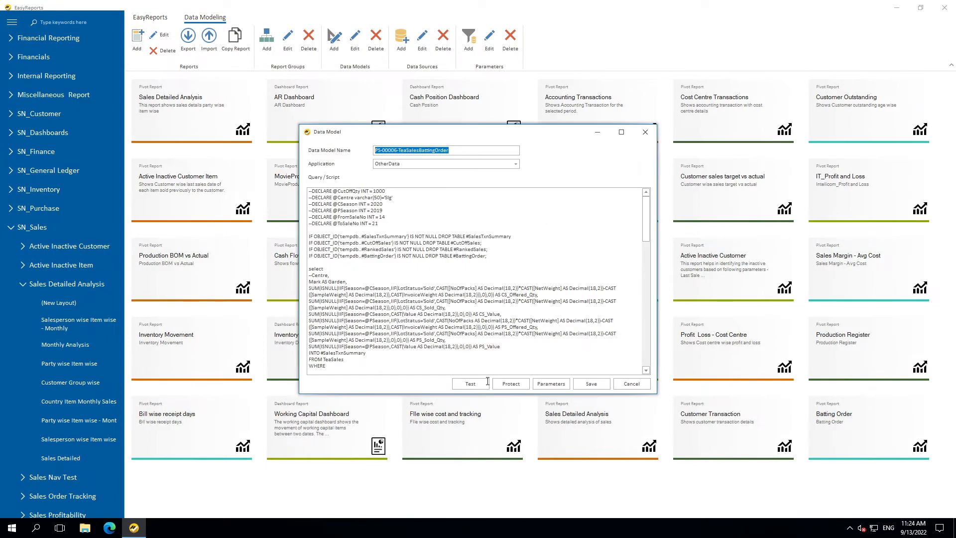
pyautogui.click(551, 384)
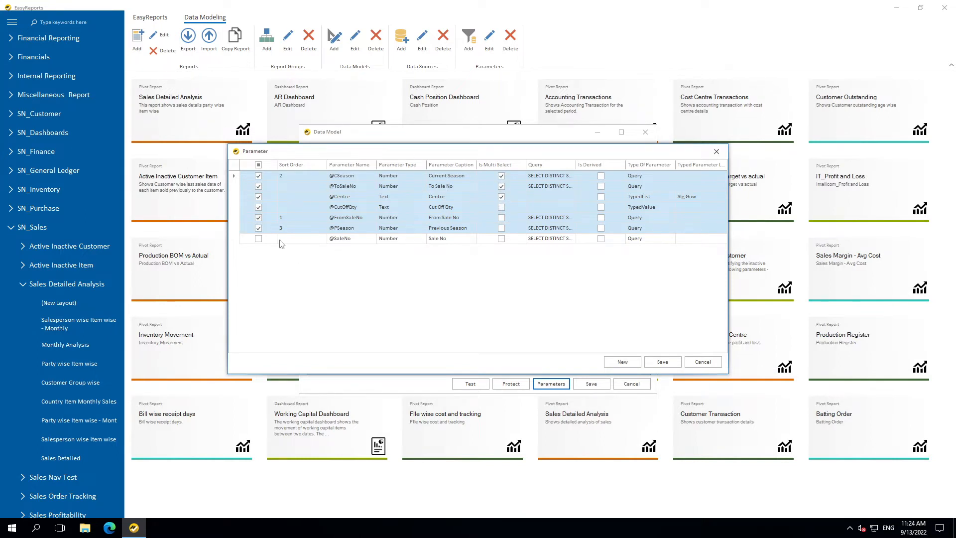
pyautogui.click(292, 204)
pyautogui.click(289, 195)
pyautogui.click(287, 190)
pyautogui.click(717, 152)
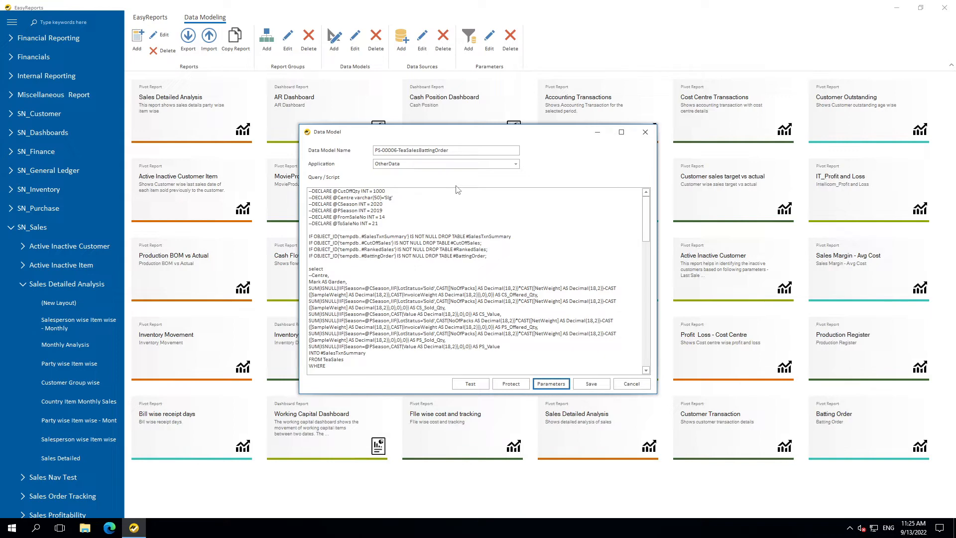
# - Examine the whole query script of the PS-00006-TeaSalesBattingOrder data model and close it
pyautogui.click(458, 216)
pyautogui.scroll(-9, 460, 249)
pyautogui.scroll(-10, 458, 272)
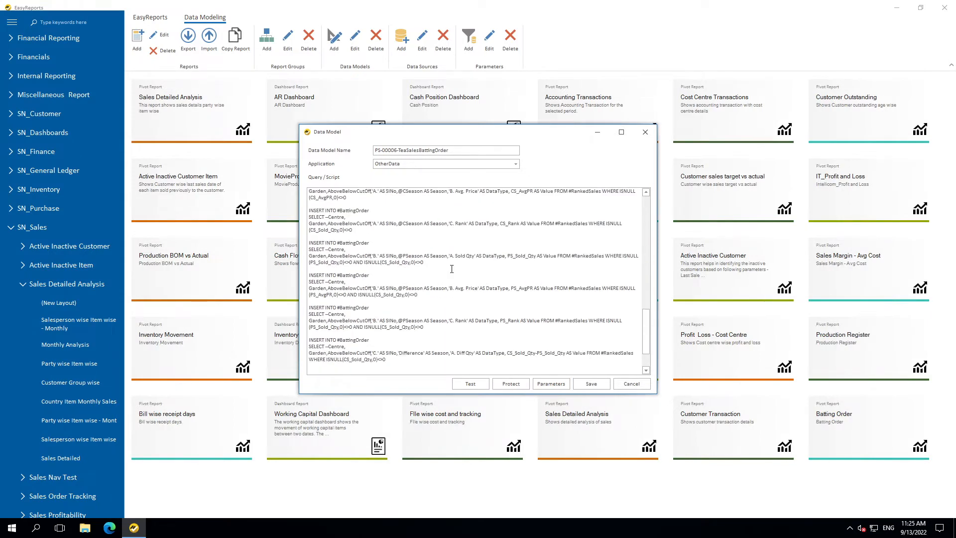
pyautogui.scroll(20, 449, 273)
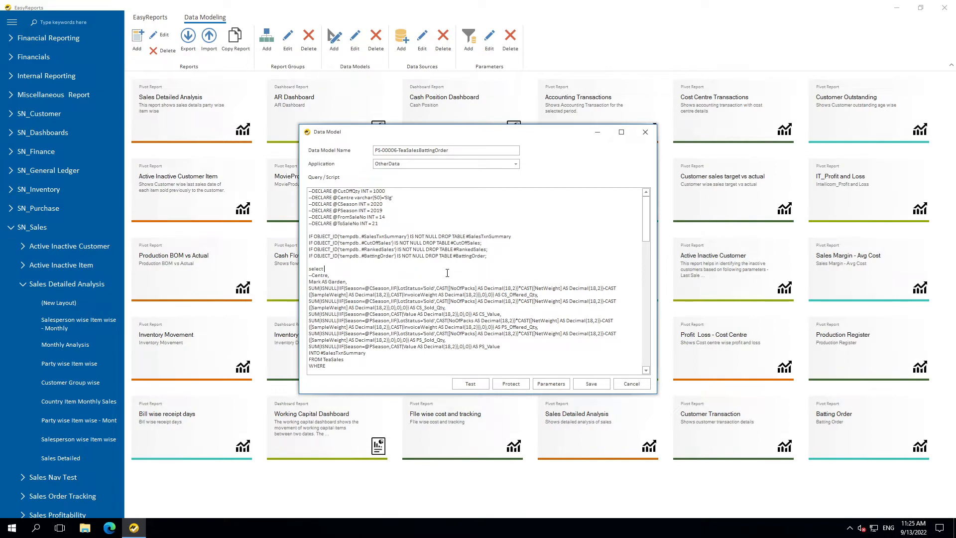
pyautogui.click(645, 131)
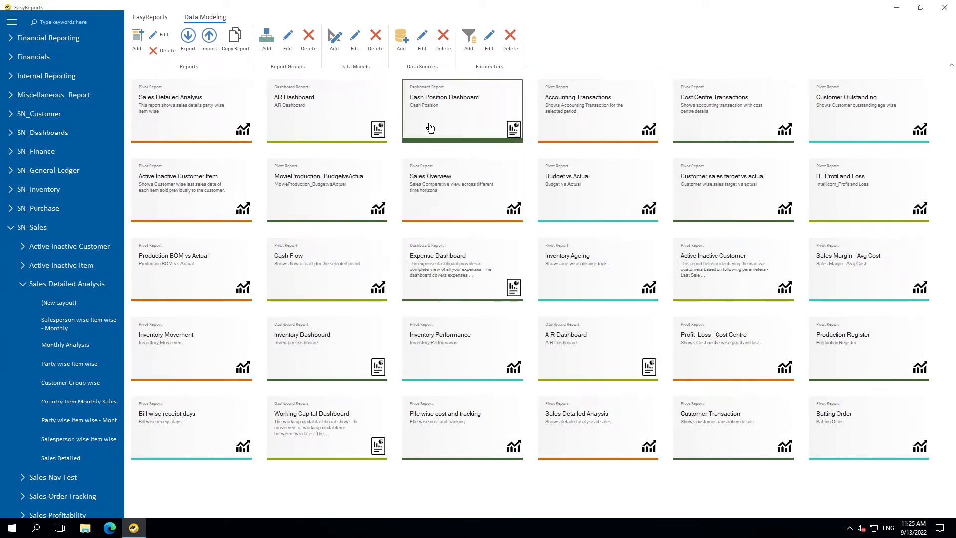
pyautogui.click(493, 51)
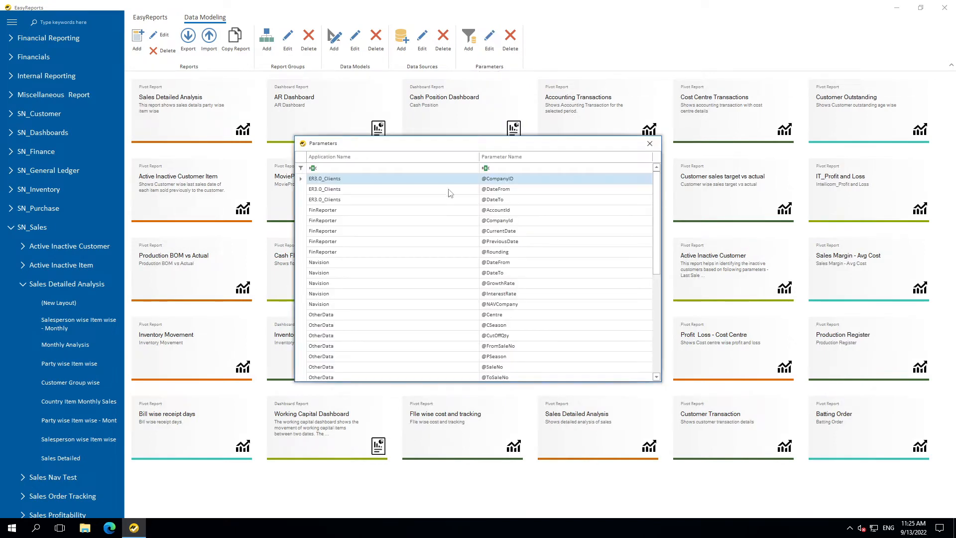
pyautogui.scroll(-3, 463, 249)
pyautogui.scroll(-4, 463, 249)
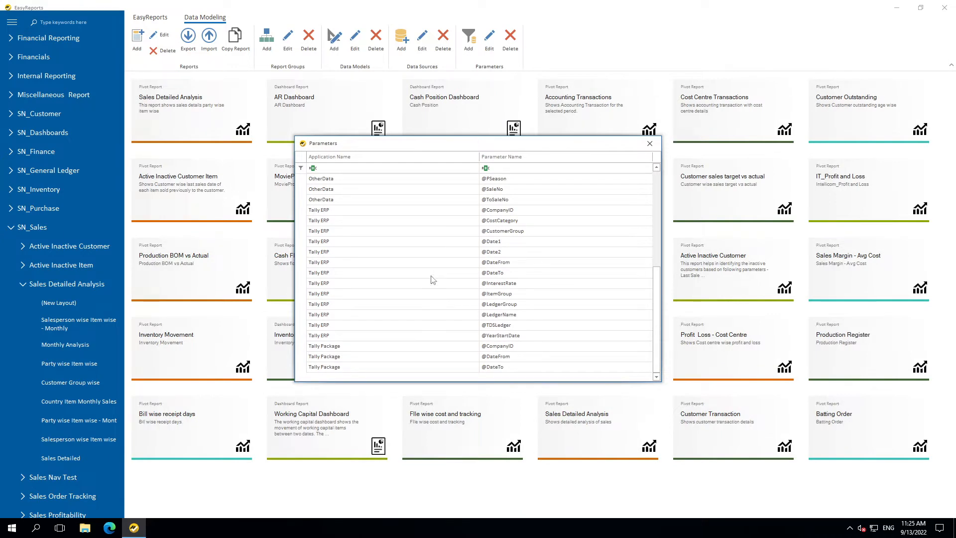
pyautogui.doubleClick(523, 320)
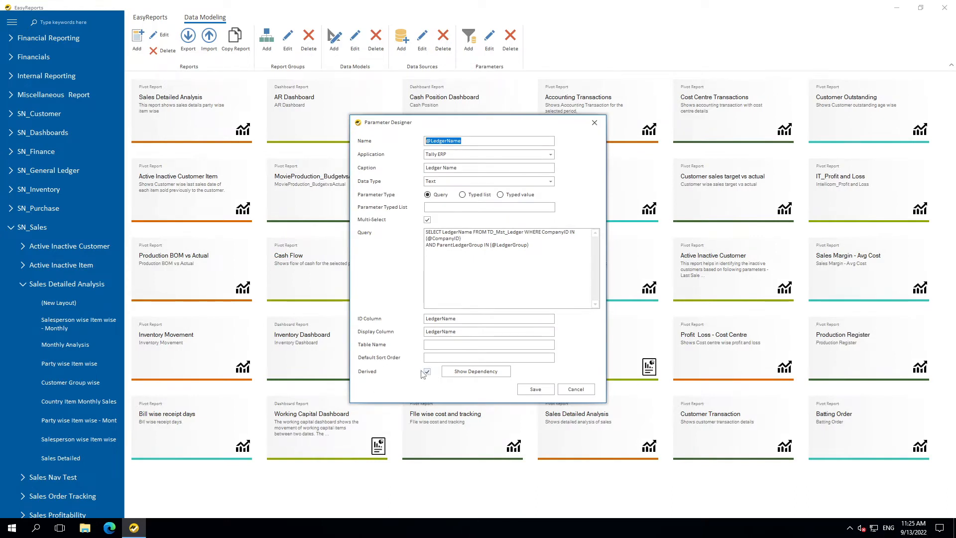
pyautogui.click(534, 243)
pyautogui.moveTo(534, 243); pyautogui.dragTo(348, 225)
pyautogui.click(526, 263)
pyautogui.moveTo(551, 245); pyautogui.dragTo(423, 232)
pyautogui.click(442, 232)
pyautogui.moveTo(473, 238); pyautogui.dragTo(426, 231)
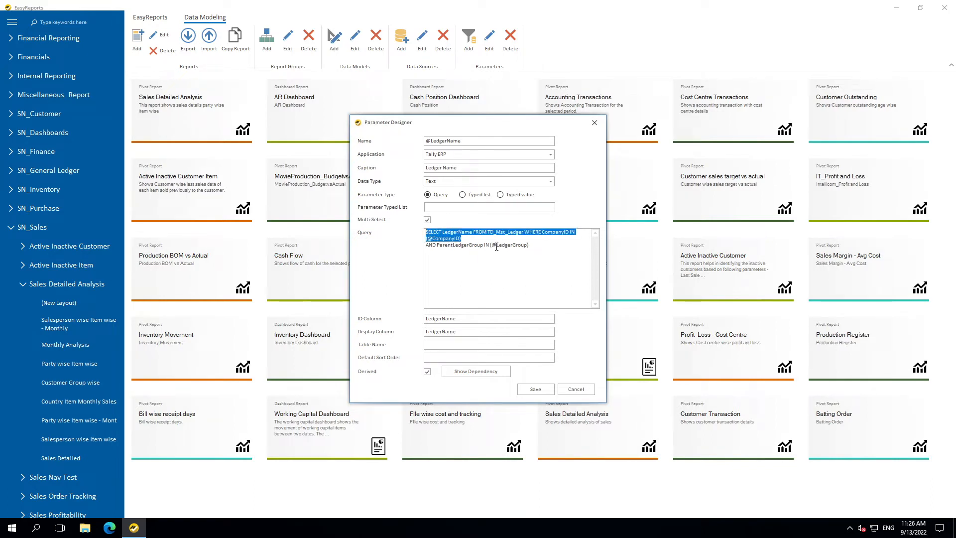
pyautogui.moveTo(491, 244); pyautogui.dragTo(529, 245)
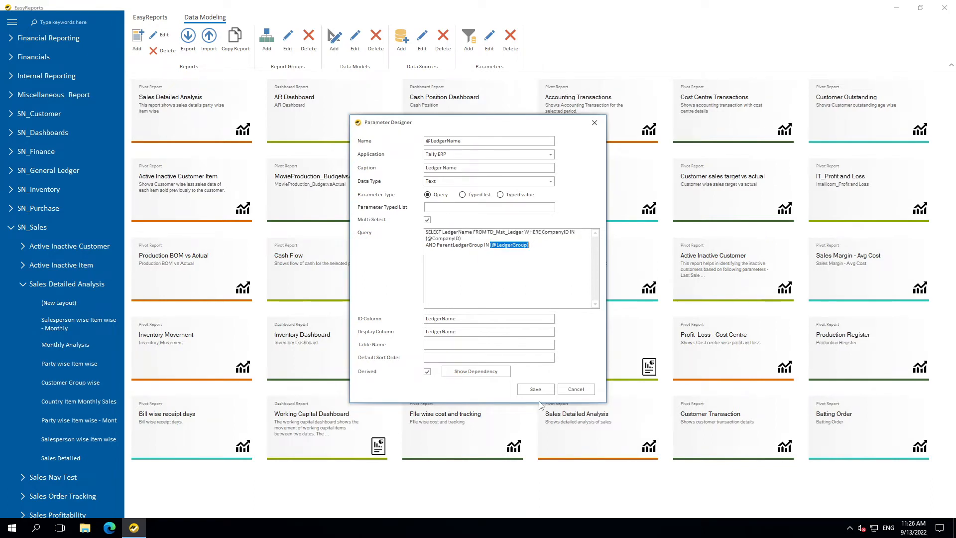
pyautogui.click(488, 373)
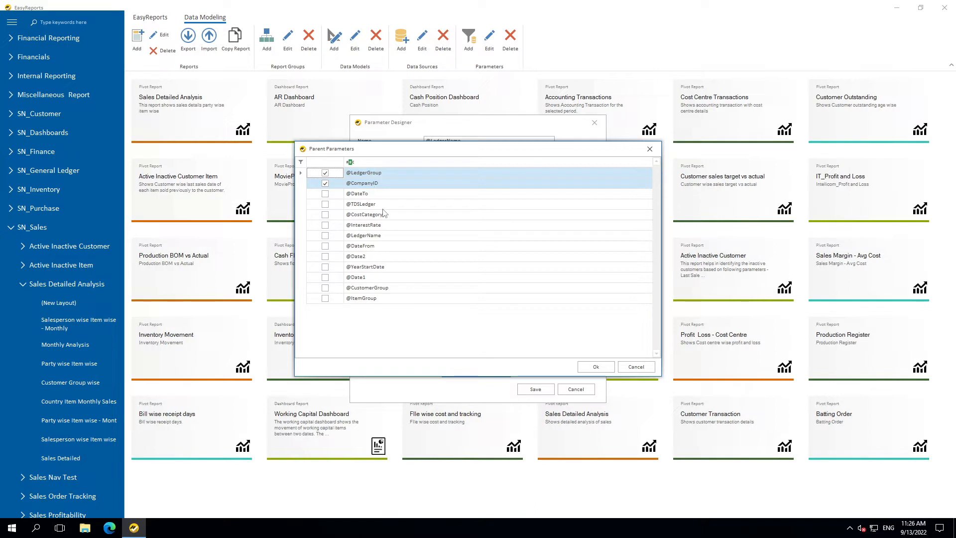
pyautogui.click(650, 149)
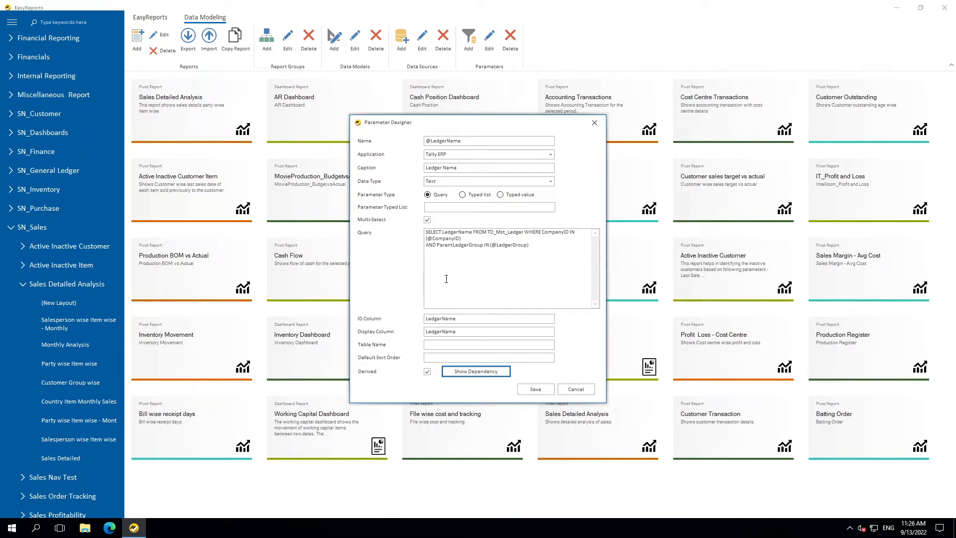
pyautogui.doubleClick(442, 243)
pyautogui.doubleClick(441, 238)
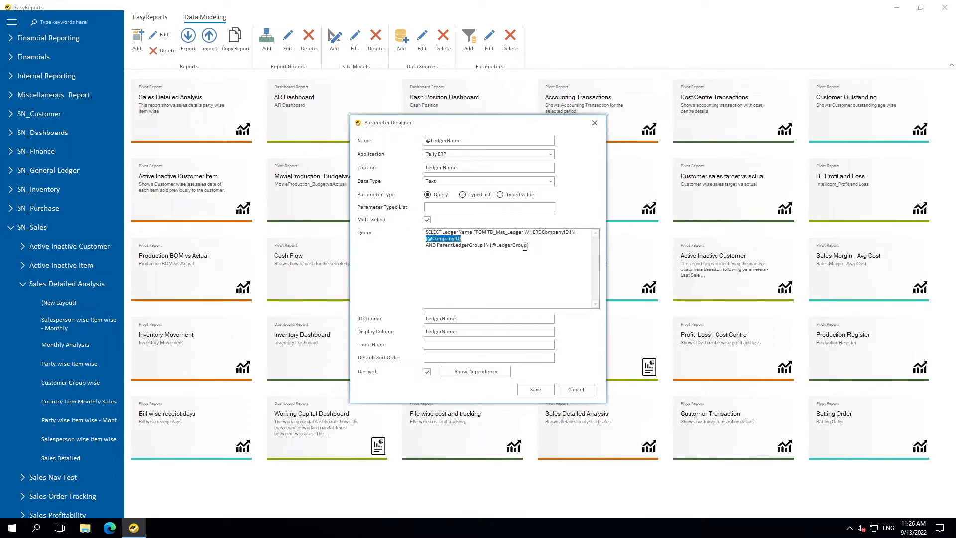
pyautogui.click(514, 244)
pyautogui.doubleClick(515, 245)
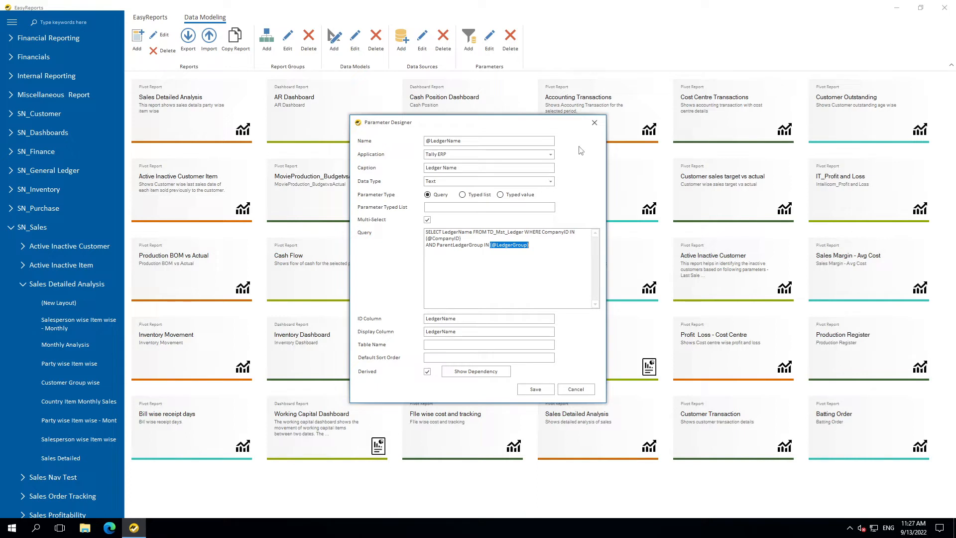
pyautogui.click(594, 123)
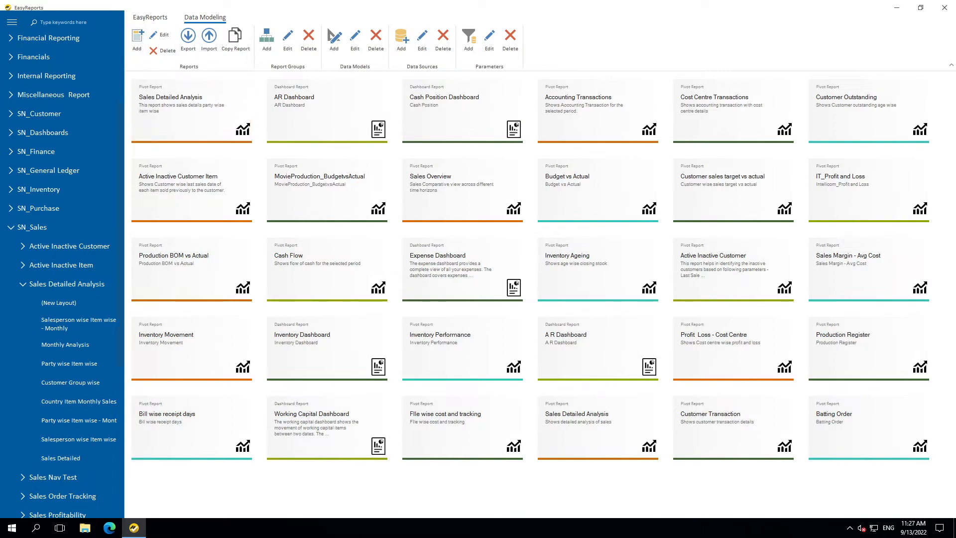
# - Look through the report groups, view the name and description of SN_Finance, and close it without saving
pyautogui.scroll(2, 67, 228)
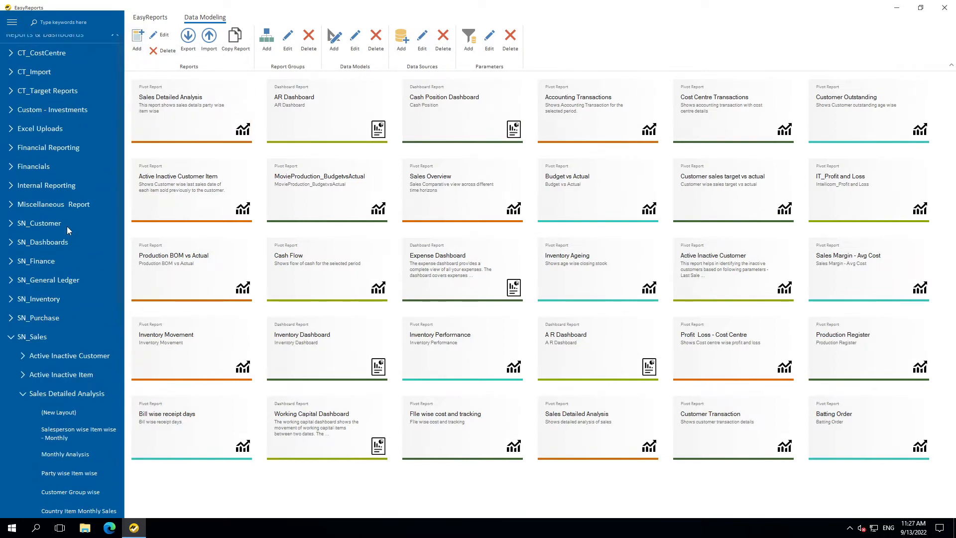
pyautogui.scroll(-3, 38, 280)
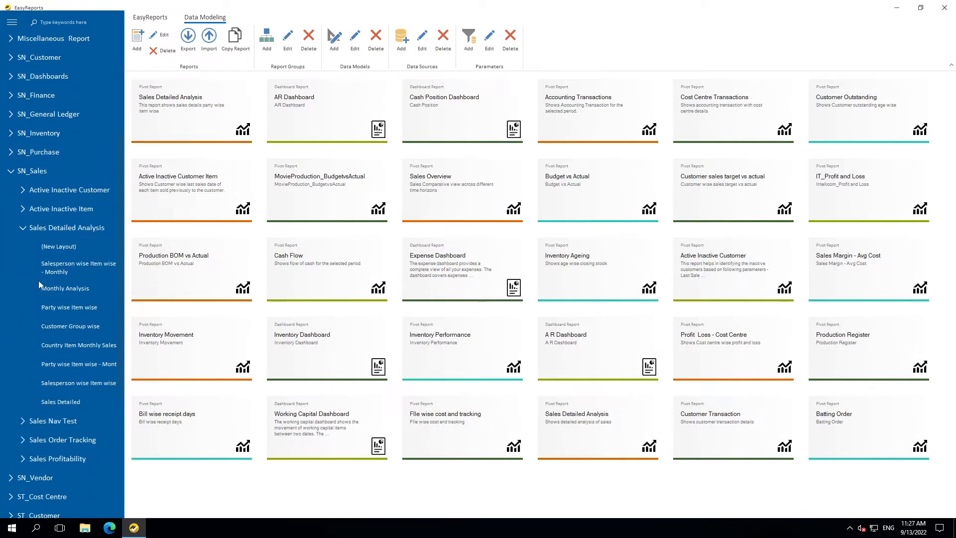
pyautogui.click(288, 50)
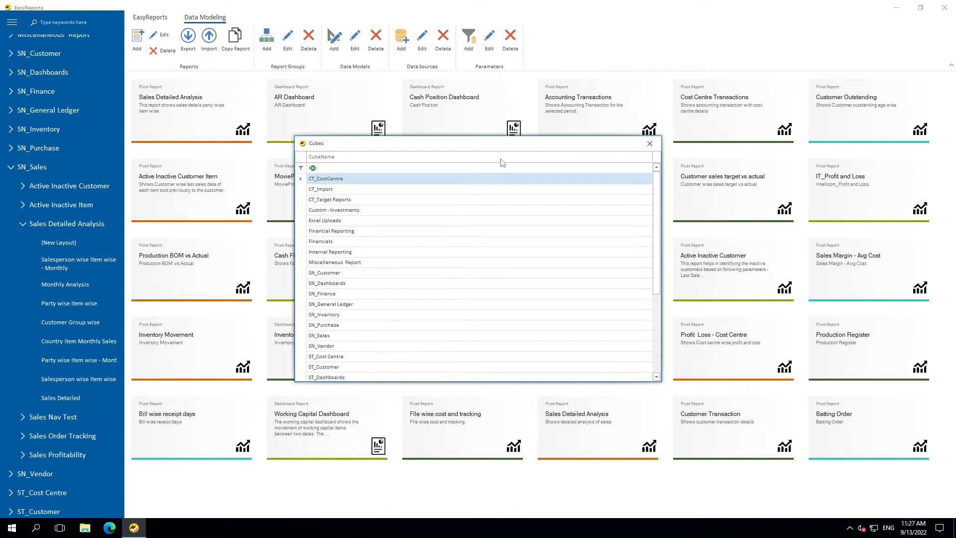
pyautogui.doubleClick(345, 294)
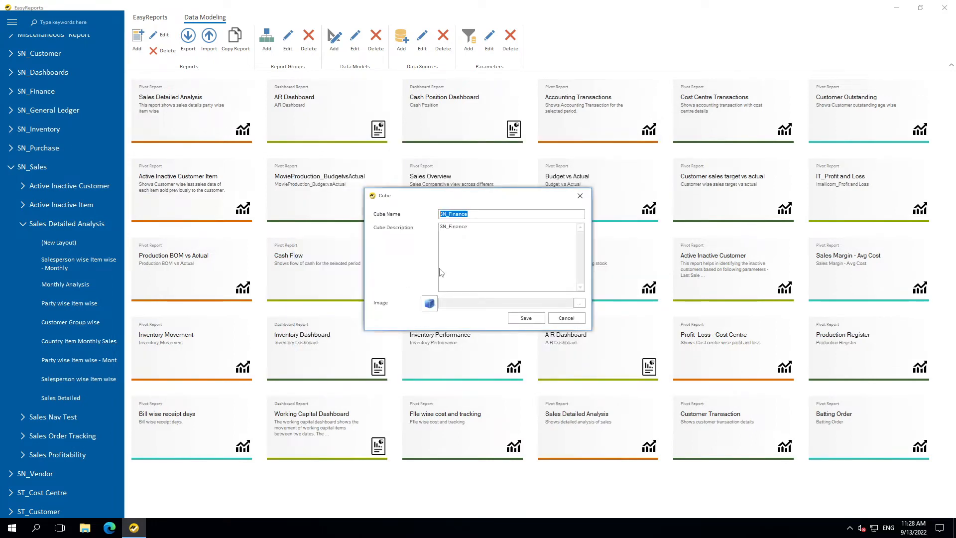
pyautogui.click(572, 318)
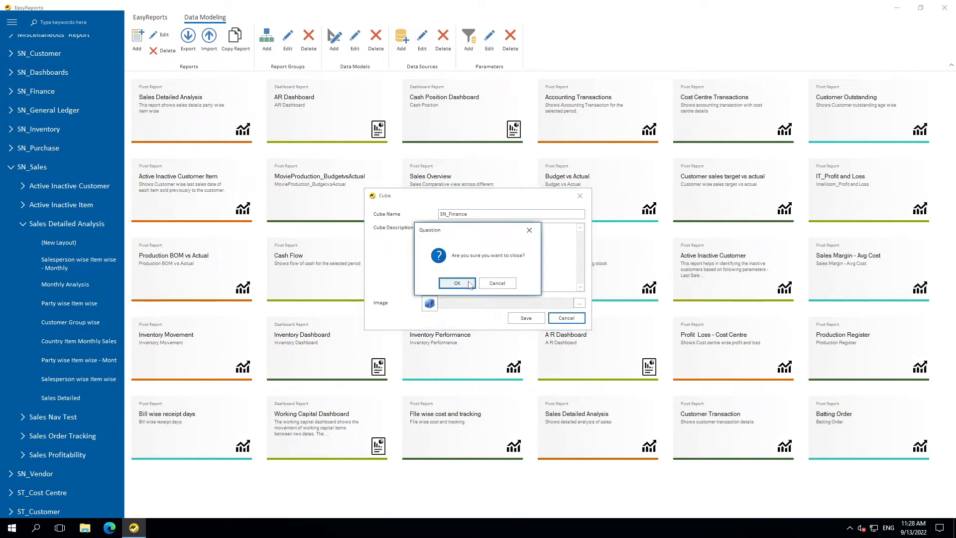
pyautogui.click(457, 283)
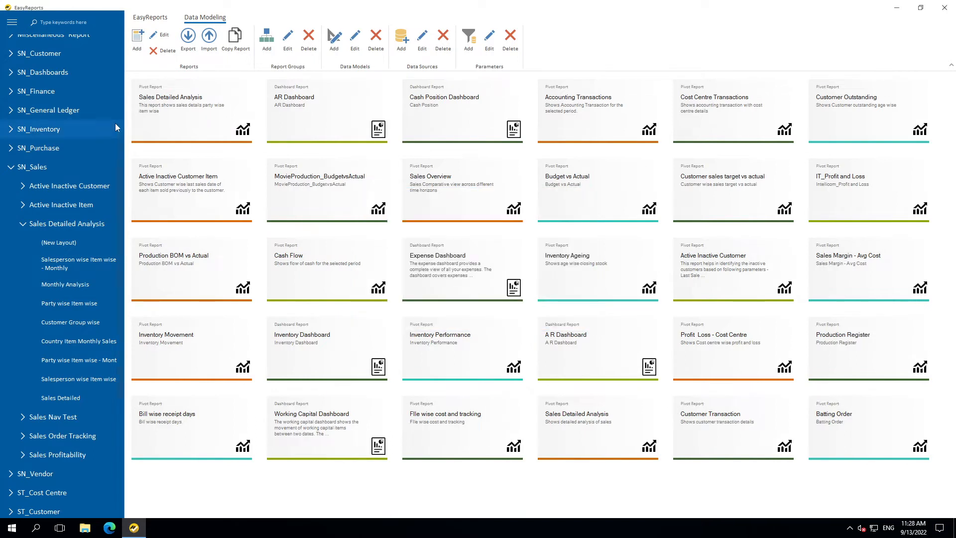
# - Start a new report named "Test Pivot Report for Sales" and assign it to the ST_Sales cube
pyautogui.click(137, 44)
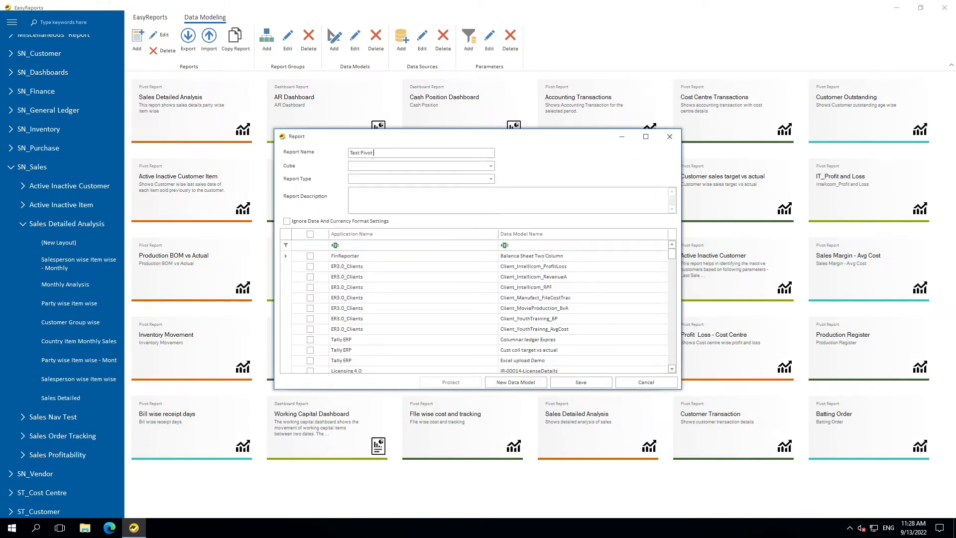
pyautogui.write('Test Pivot Report for Sales')
pyautogui.press('Tab')
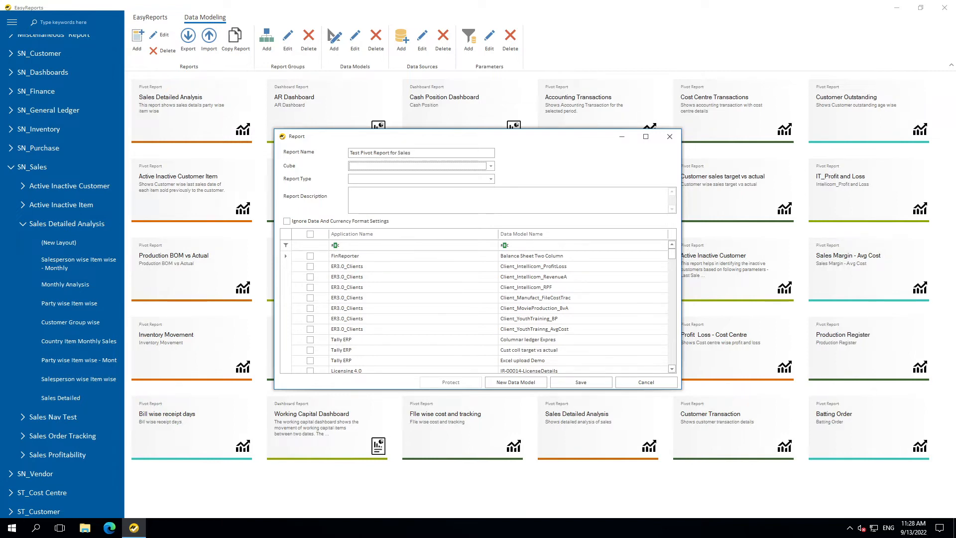
pyautogui.click(490, 167)
pyautogui.write('S')
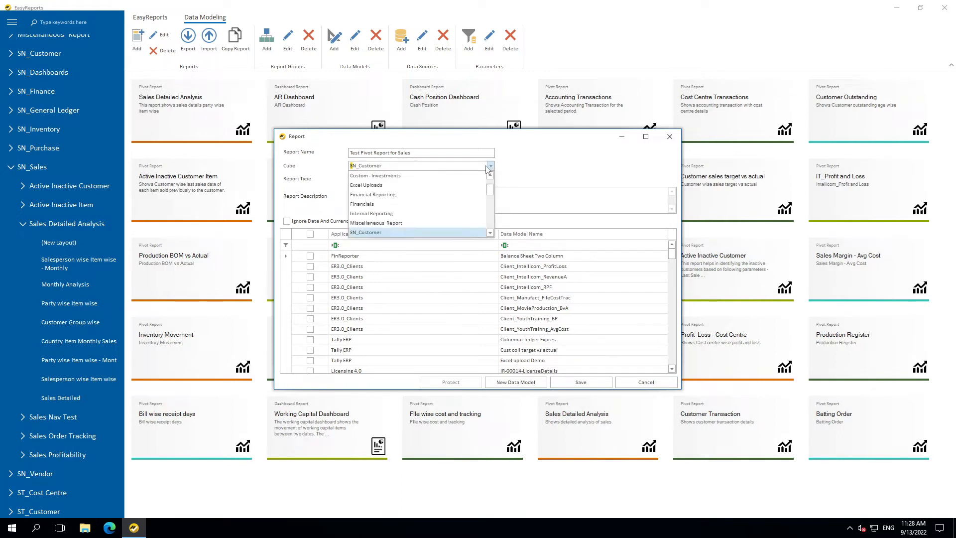
pyautogui.write('T')
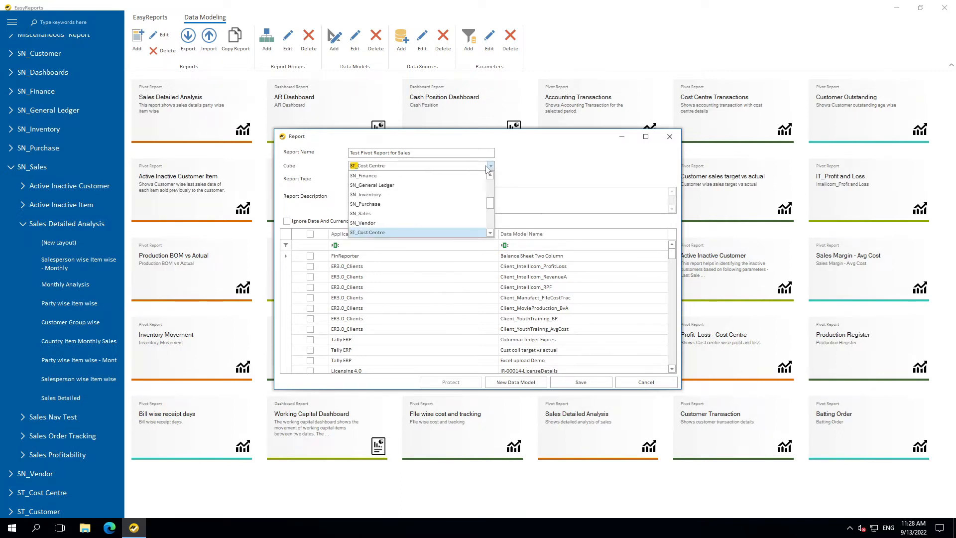
pyautogui.write('_Sales')
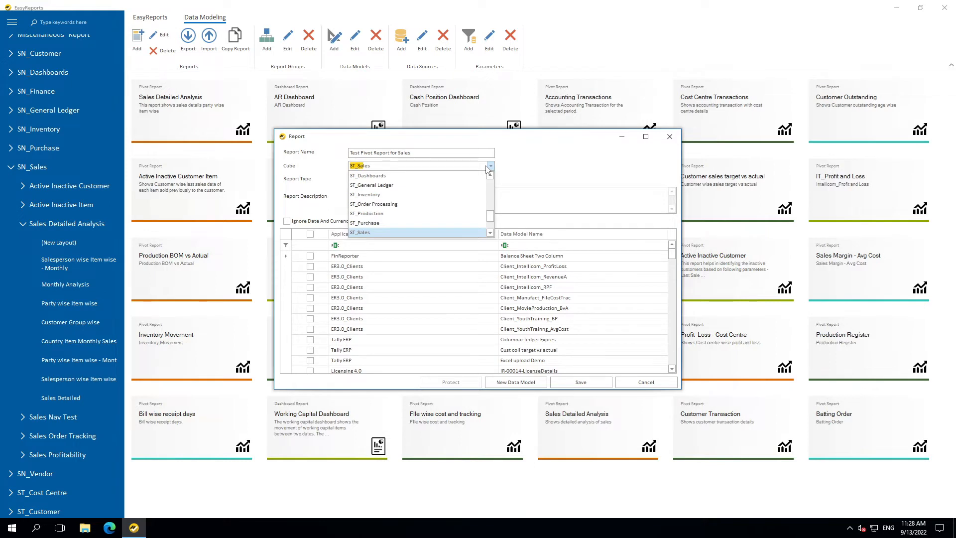
pyautogui.press('Return')
# - Set the new report's type to Pivot and its description to "Test Pivot Report for Sales"
pyautogui.click(491, 179)
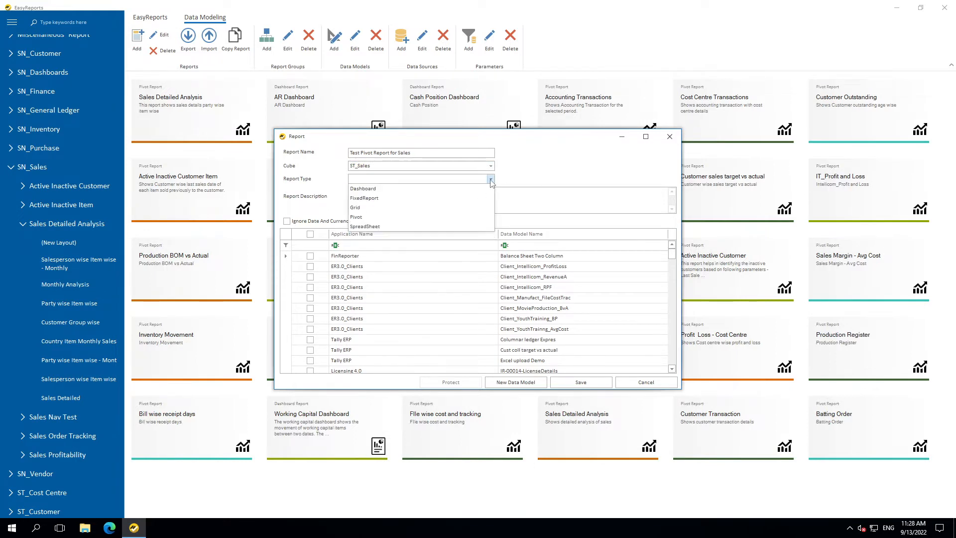
pyautogui.click(421, 217)
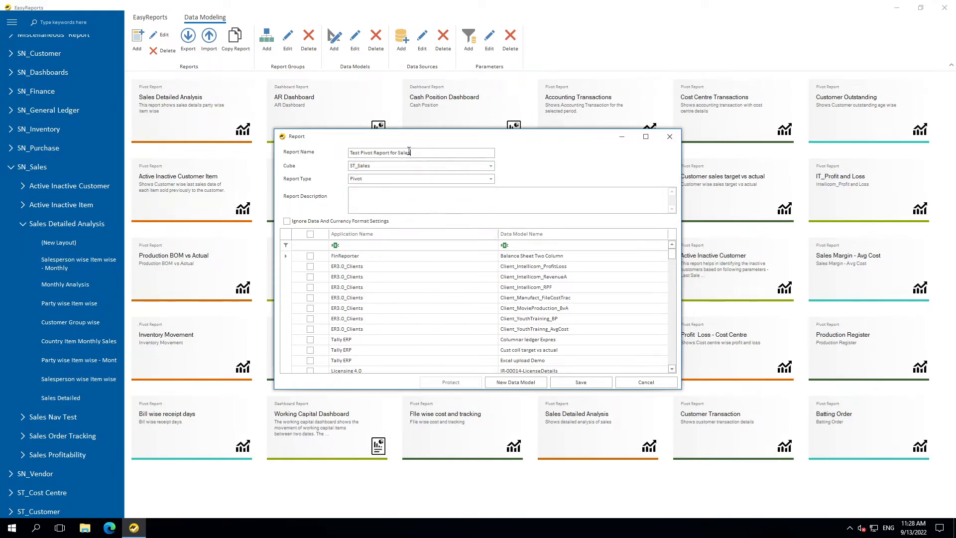
pyautogui.click(408, 206)
pyautogui.write('Test Pivot Report for Sales')
# - Filter the data models by "sales", link the Tally ERP model ST-00001-V2-SalesAnalysis to the report, and save it
pyautogui.click(545, 244)
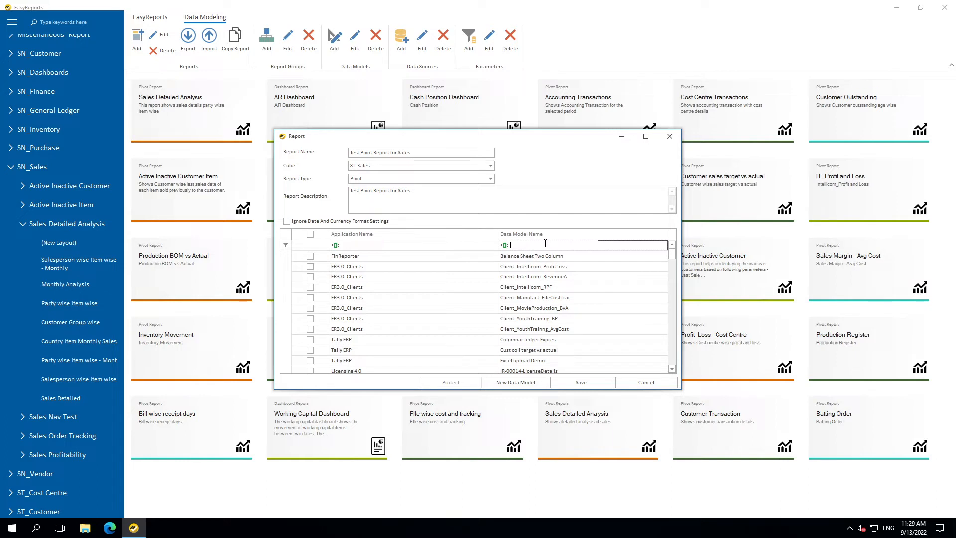
pyautogui.write('sales')
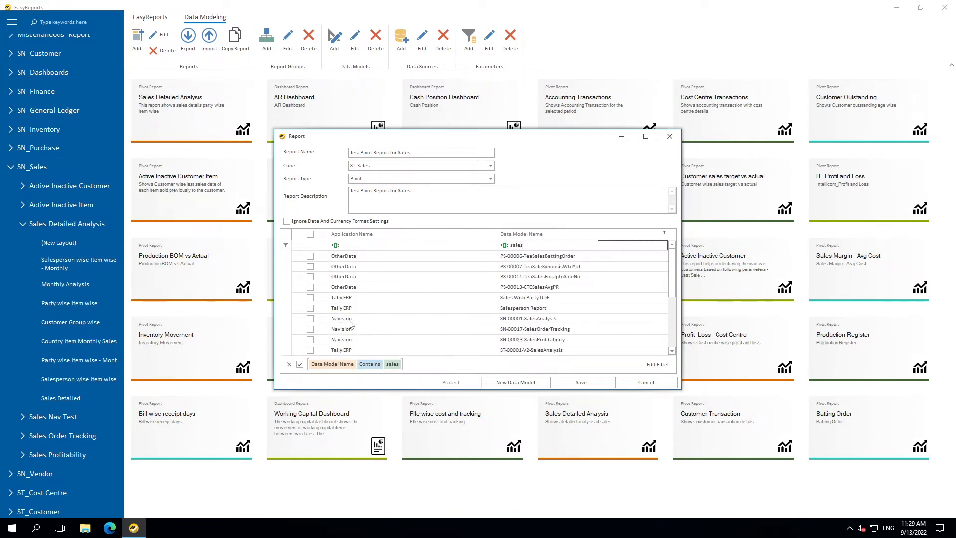
pyautogui.click(310, 350)
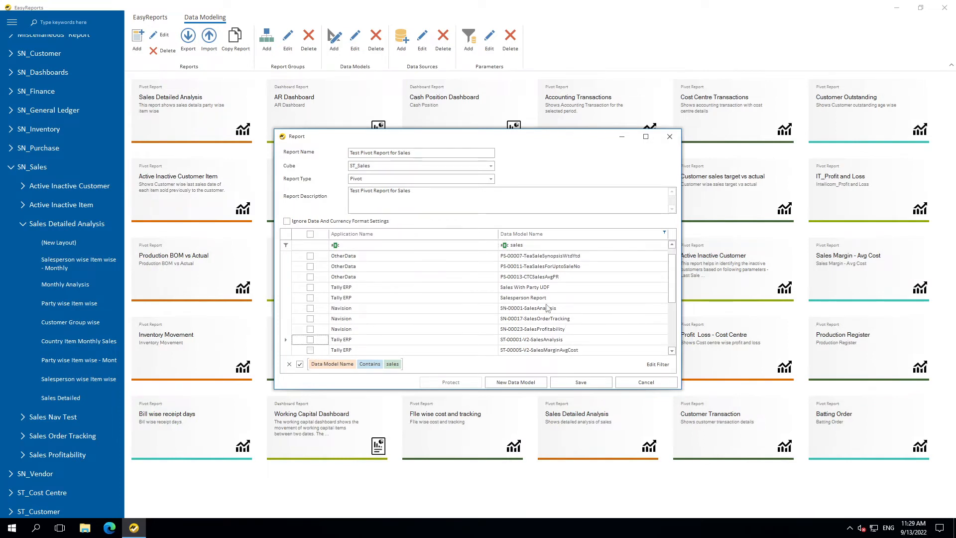
pyautogui.click(310, 340)
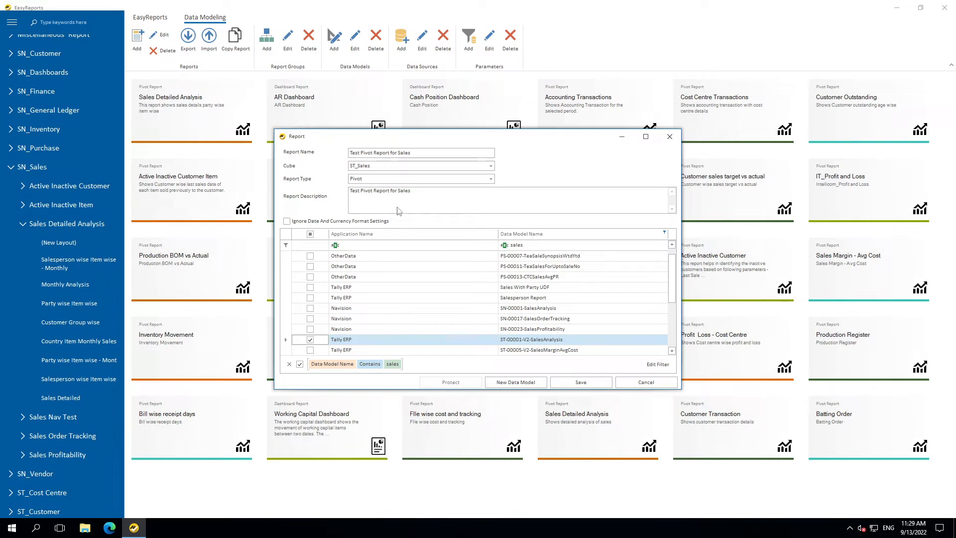
pyautogui.click(578, 383)
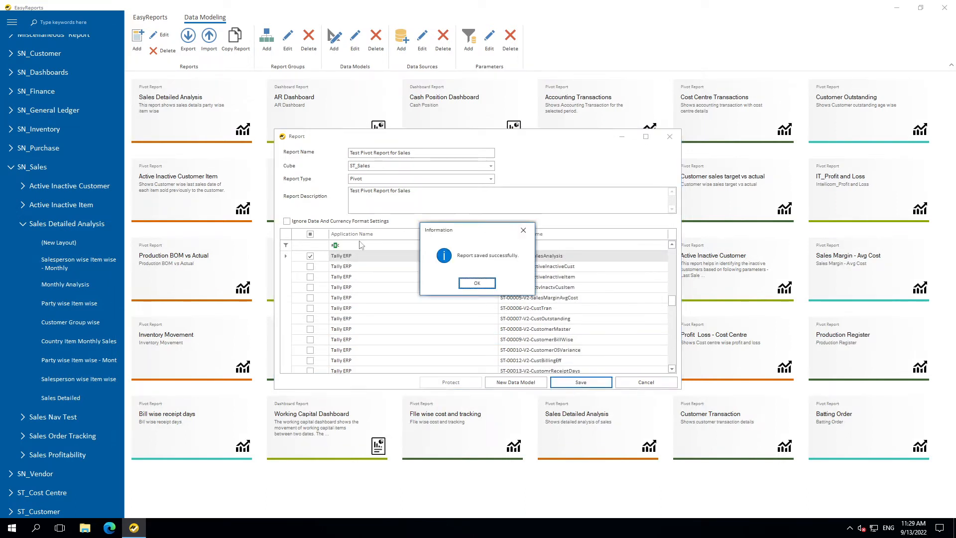
pyautogui.click(477, 284)
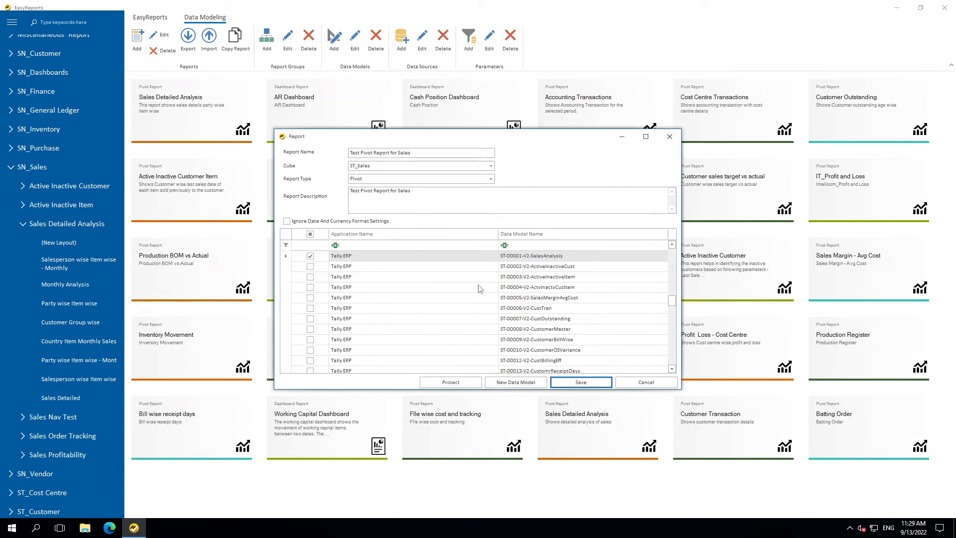
# - Review the available report types for the saved report and close its definition
pyautogui.click(492, 180)
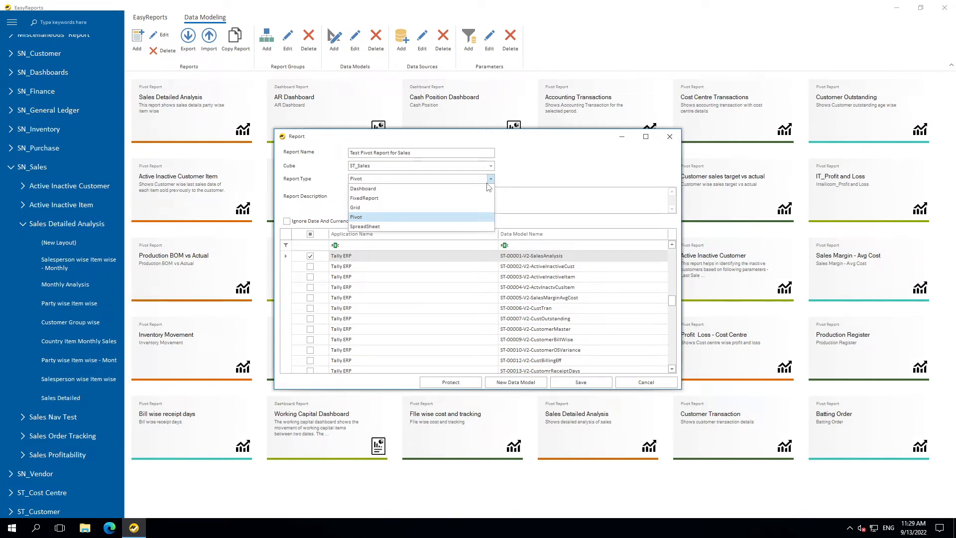
pyautogui.click(664, 144)
pyautogui.click(664, 144)
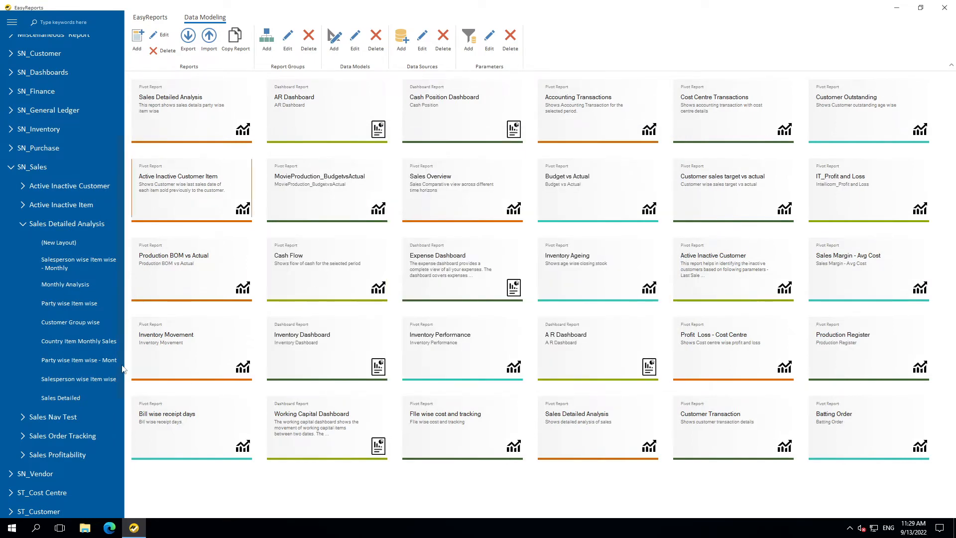
# - Open a new layout of Test Pivot Report for Sales from the ST_Sales group, accepting the preset company and date parameters
pyautogui.scroll(-1, 100, 339)
pyautogui.scroll(-3, 99, 339)
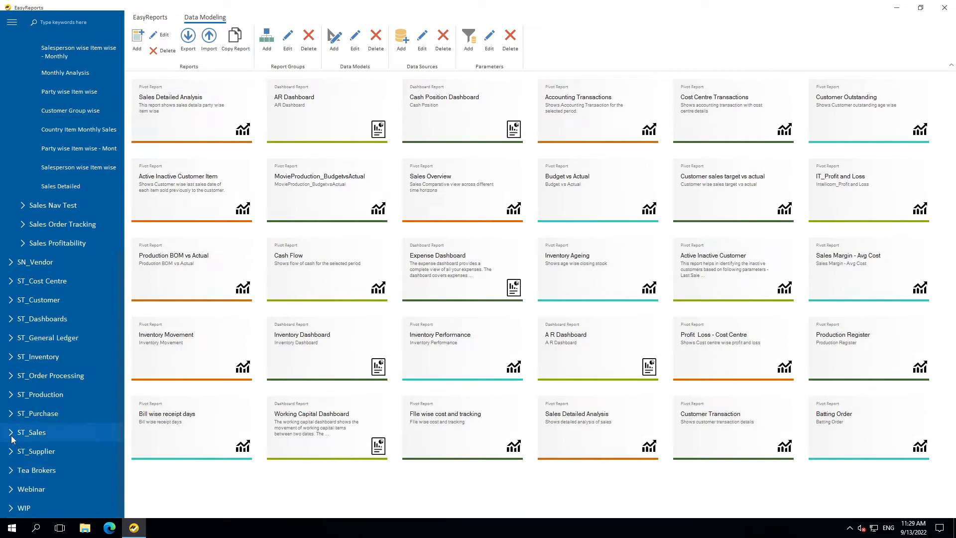
pyautogui.click(47, 427)
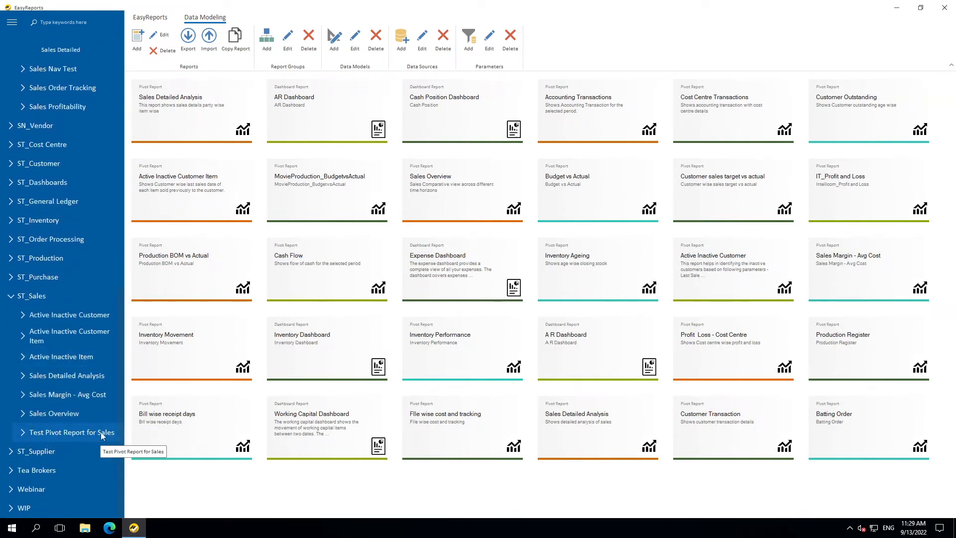
pyautogui.click(26, 432)
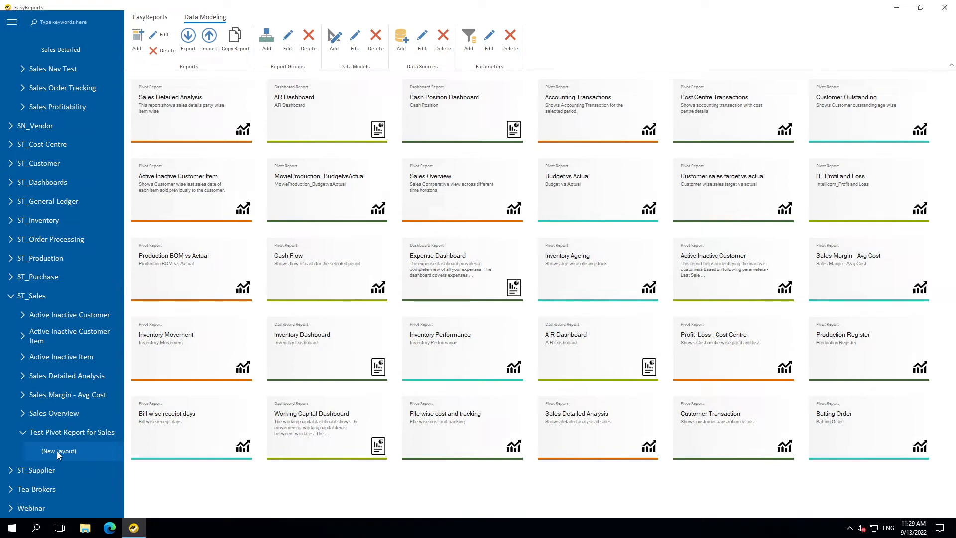
pyautogui.click(366, 219)
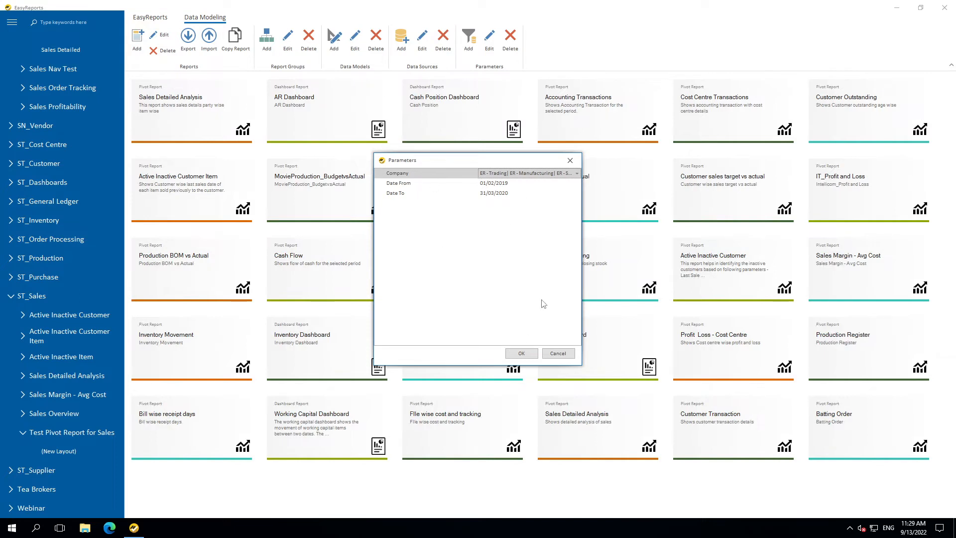
pyautogui.click(530, 357)
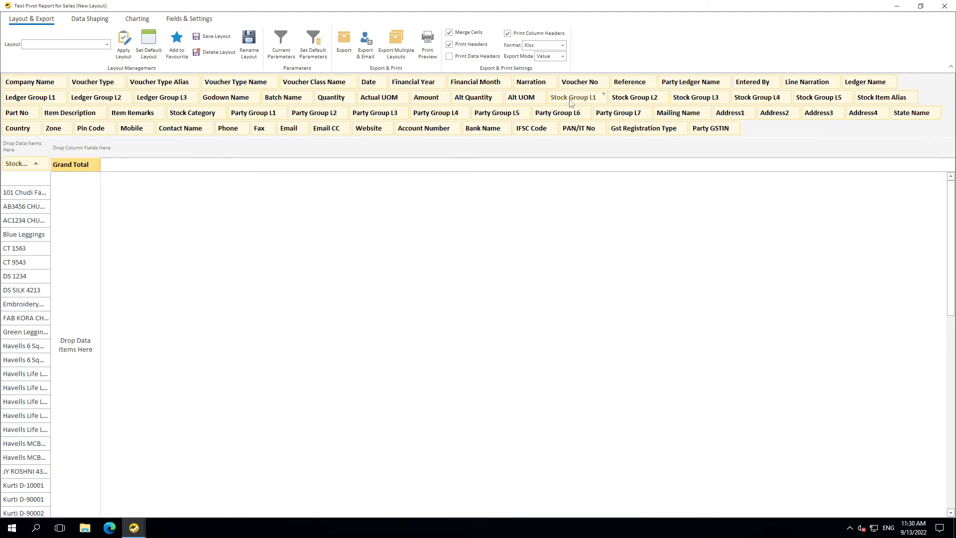
# - Build the pivot with Stock Group L1 as the outer row field, Amount as the data item and Company Name as the column field
pyautogui.moveTo(573, 98); pyautogui.dragTo(12, 164)
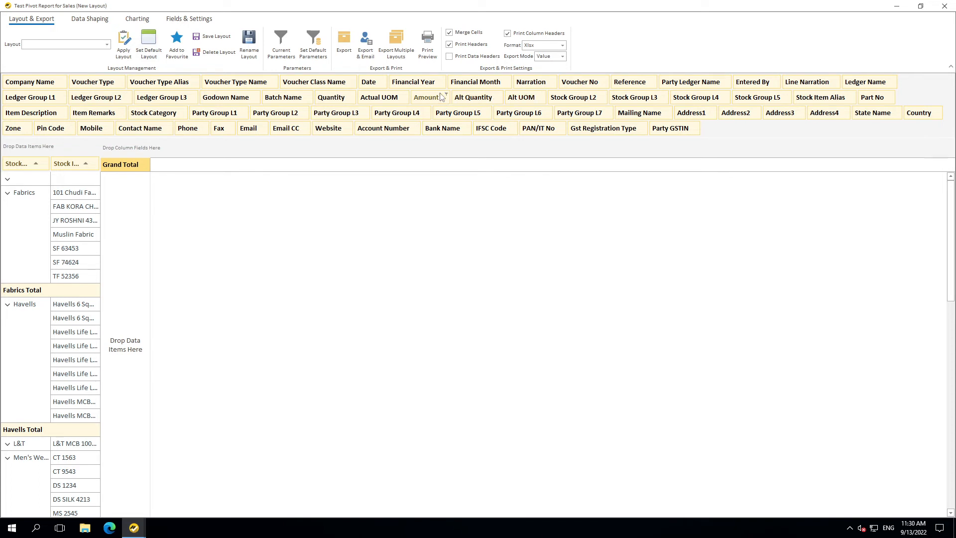
pyautogui.moveTo(426, 98); pyautogui.dragTo(115, 190)
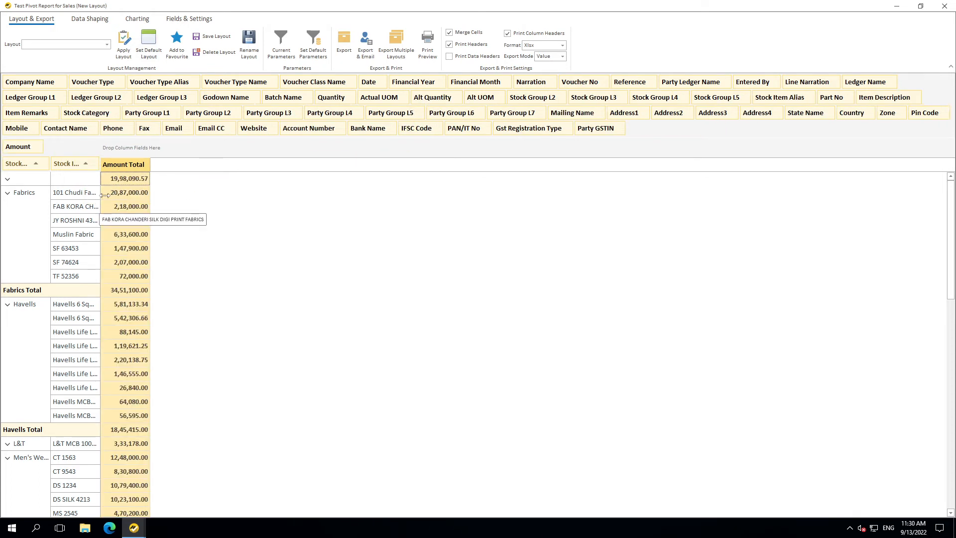
pyautogui.moveTo(59, 91); pyautogui.dragTo(125, 151)
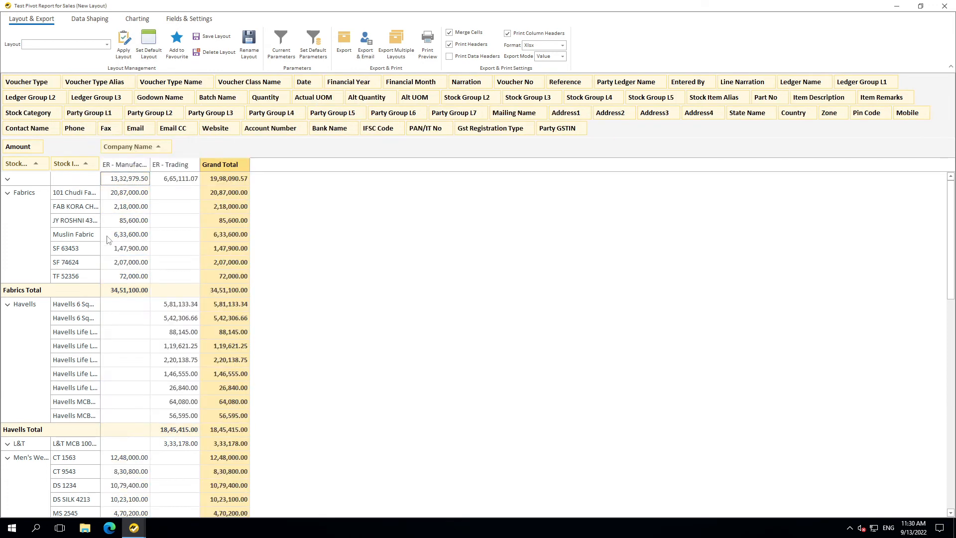
# - Widen the Stock Item Name column and save the pivot layout as Default
pyautogui.moveTo(100, 212); pyautogui.dragTo(151, 214)
pyautogui.click(211, 36)
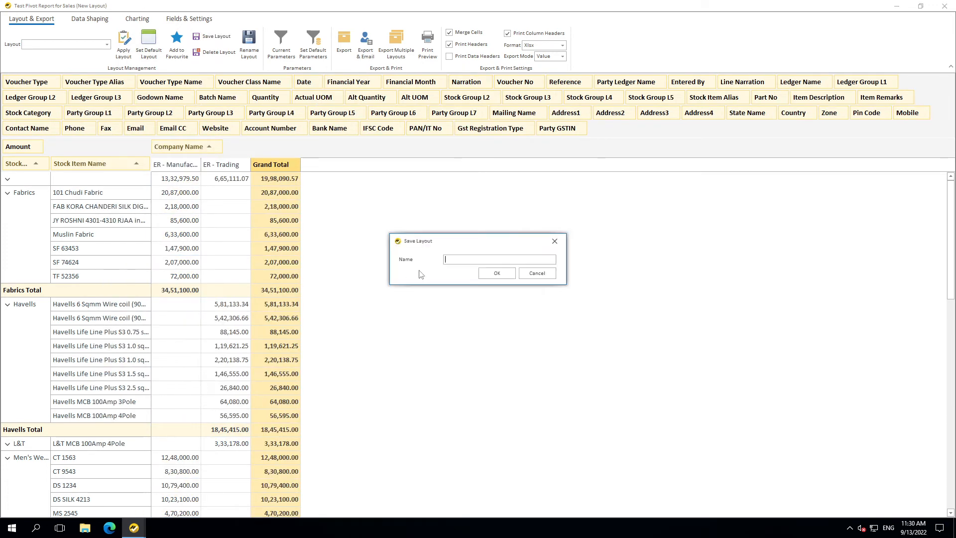
pyautogui.write('Default')
pyautogui.click(485, 274)
pyautogui.click(471, 287)
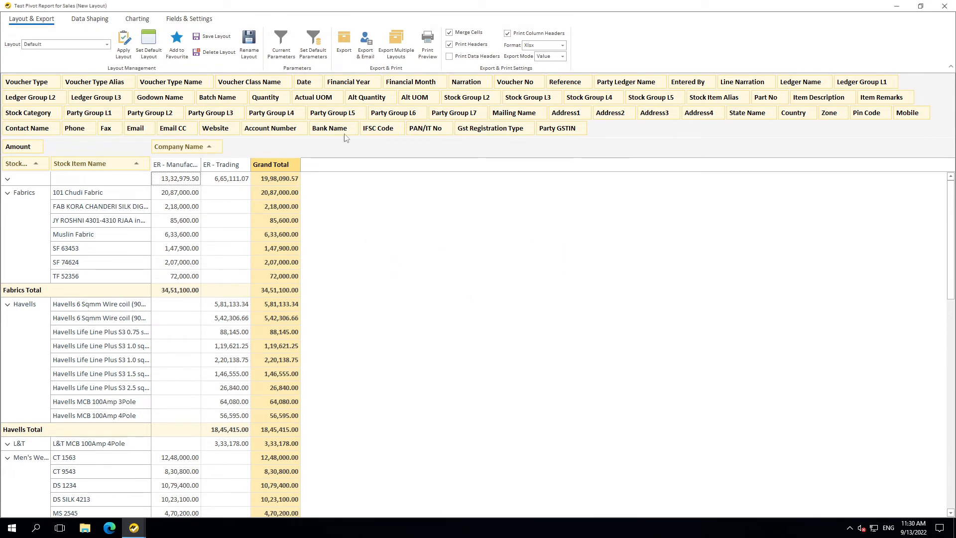
# - Hide the pivot's filter fields, open the field list to browse the unused fields, and close the list
pyautogui.click(184, 20)
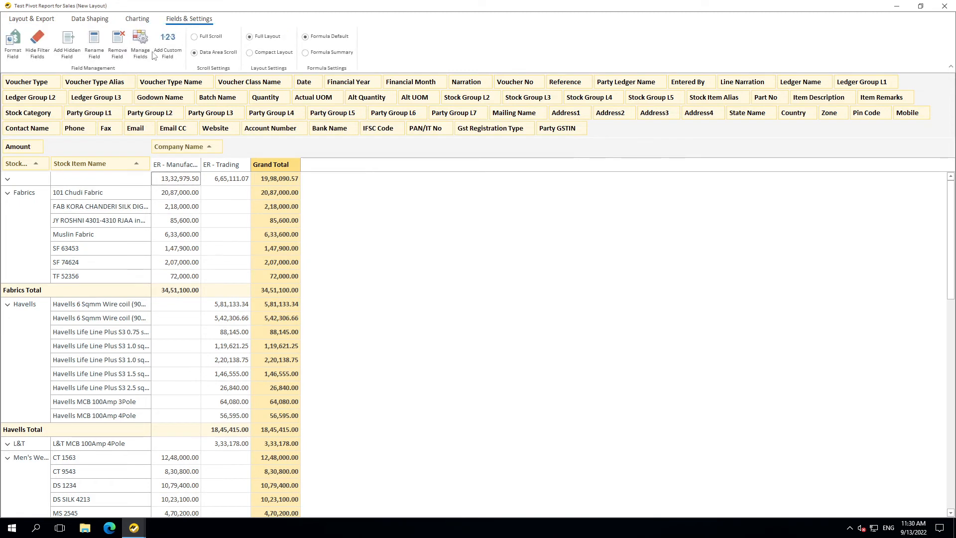
pyautogui.click(46, 59)
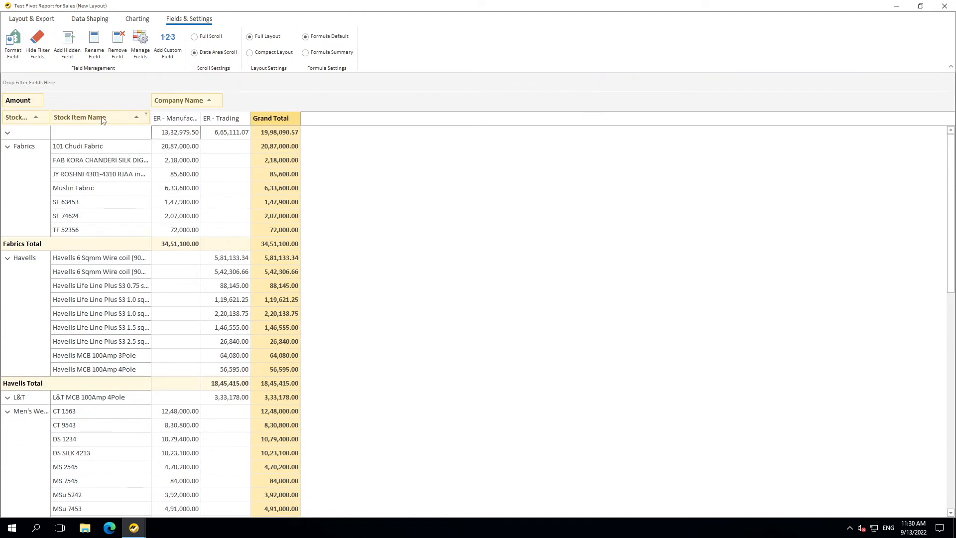
pyautogui.rightClick(102, 120)
pyautogui.click(132, 149)
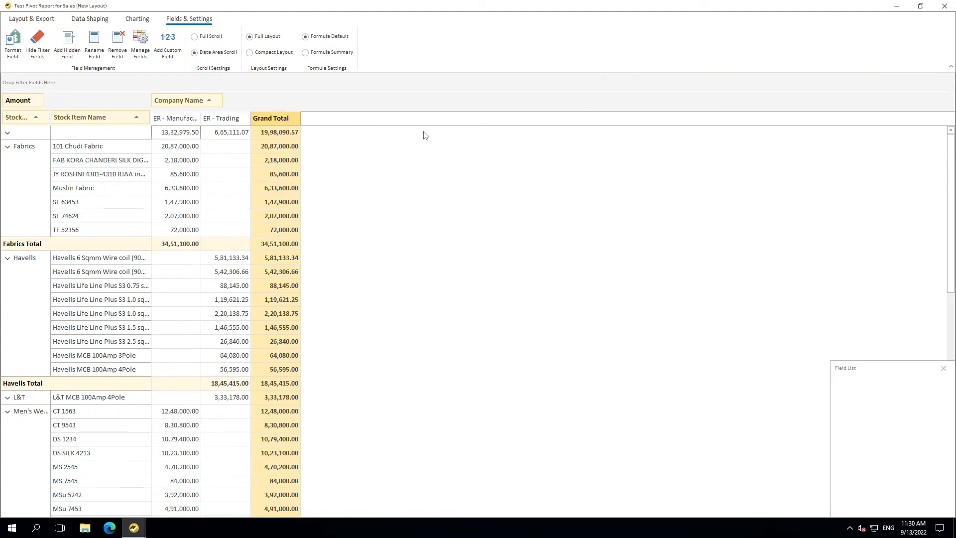
pyautogui.moveTo(888, 362); pyautogui.dragTo(887, 77)
pyautogui.scroll(-10, 892, 397)
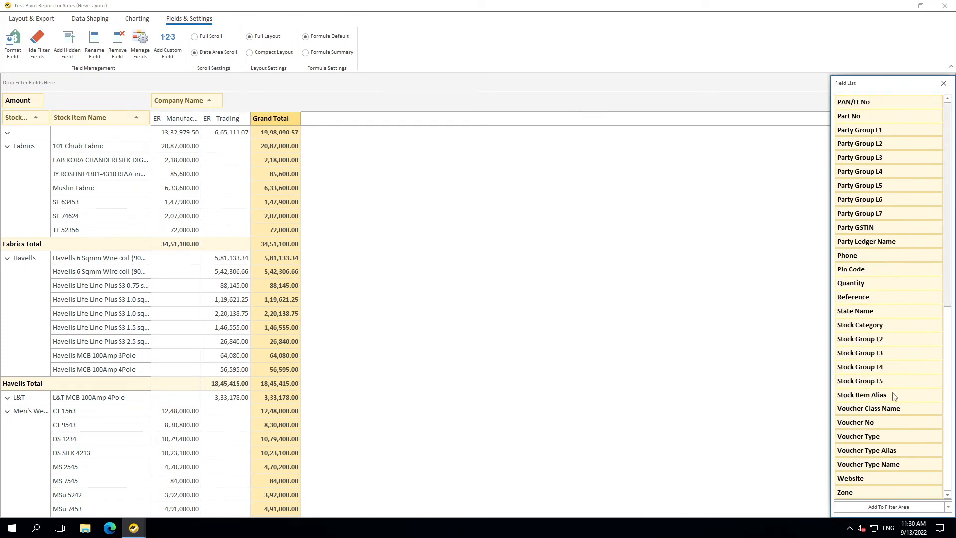
pyautogui.scroll(3, 895, 396)
pyautogui.scroll(7, 895, 395)
pyautogui.click(943, 84)
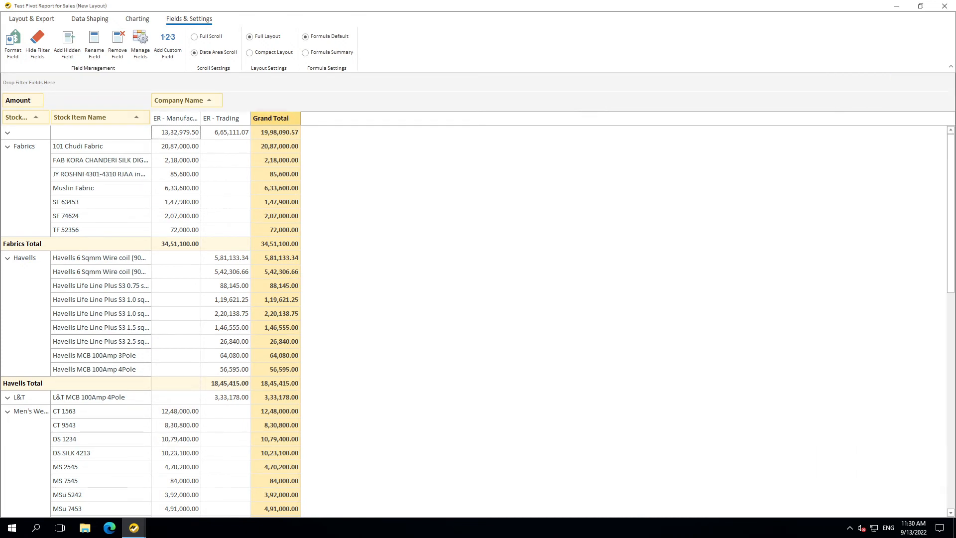
# - Widen the Stock Item Name column further to show longer item names and close the pivot report
pyautogui.click(107, 20)
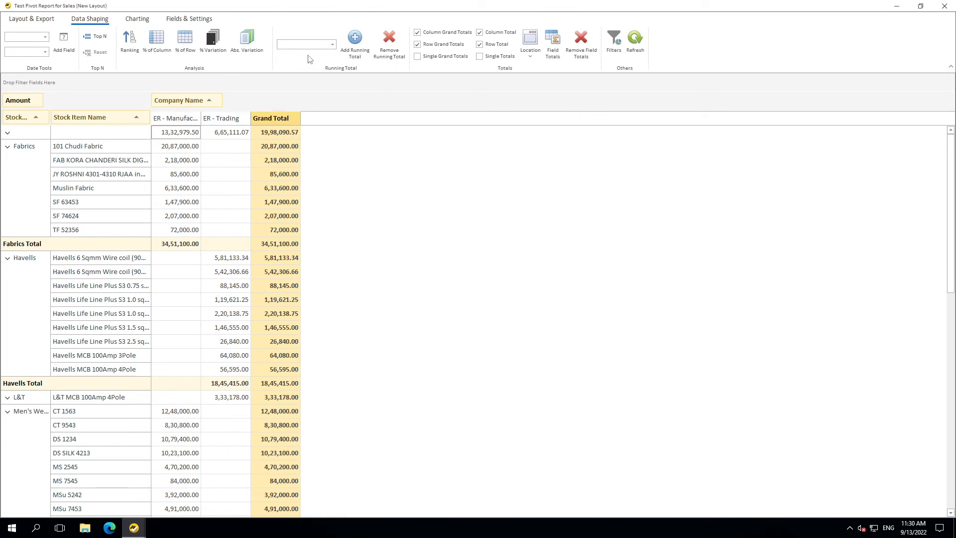
pyautogui.click(131, 19)
pyautogui.click(43, 19)
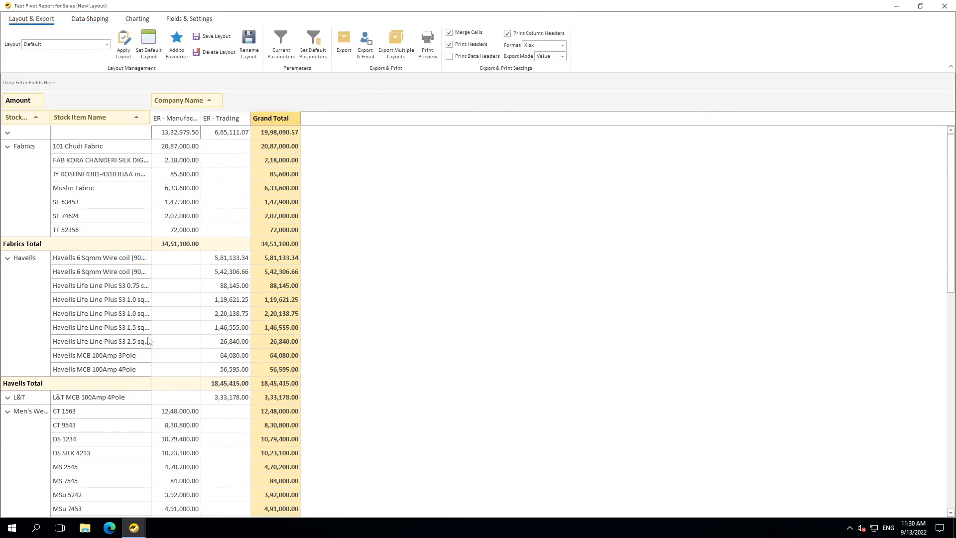
pyautogui.moveTo(152, 341); pyautogui.dragTo(202, 342)
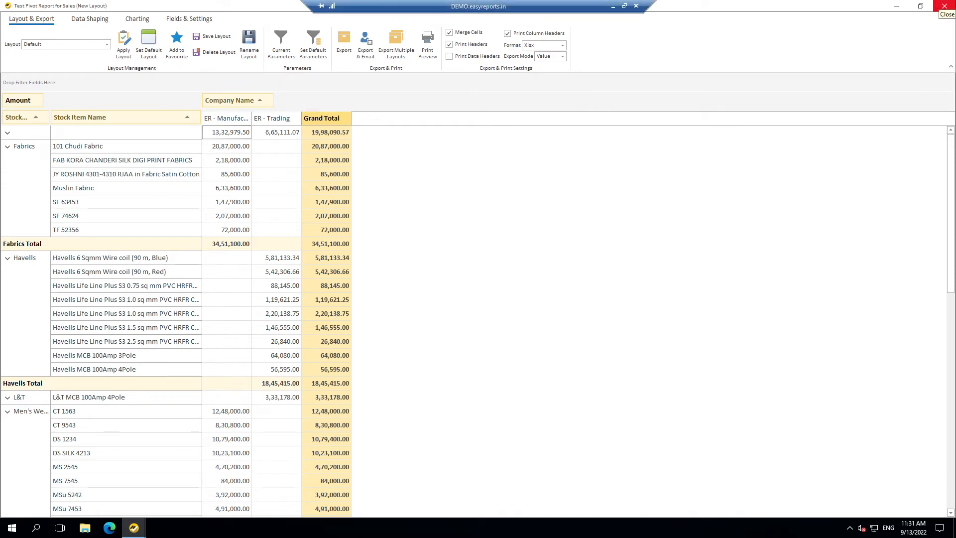
pyautogui.click(945, 6)
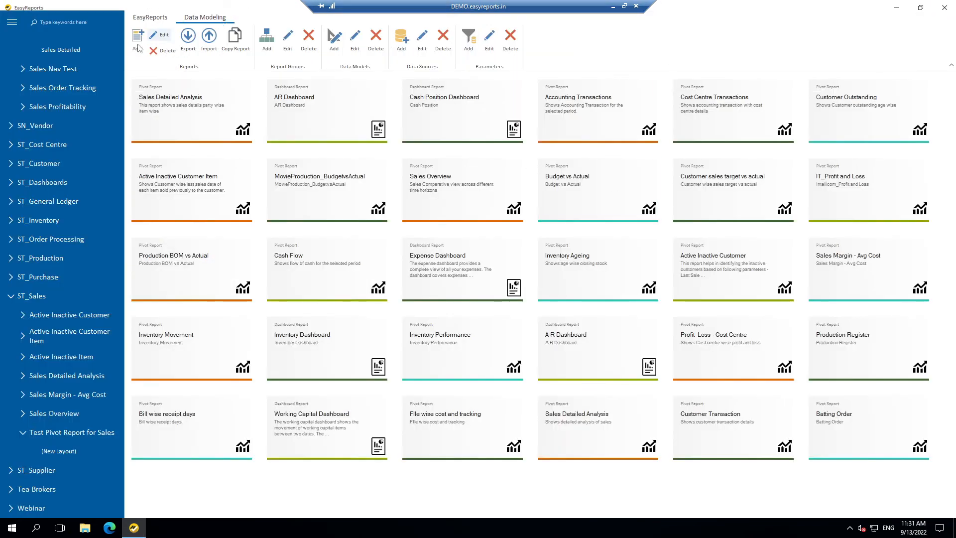
# - Start a new report named Test Dashboard for Sales in the ST_Sales cube with report type Dashboard
pyautogui.click(136, 39)
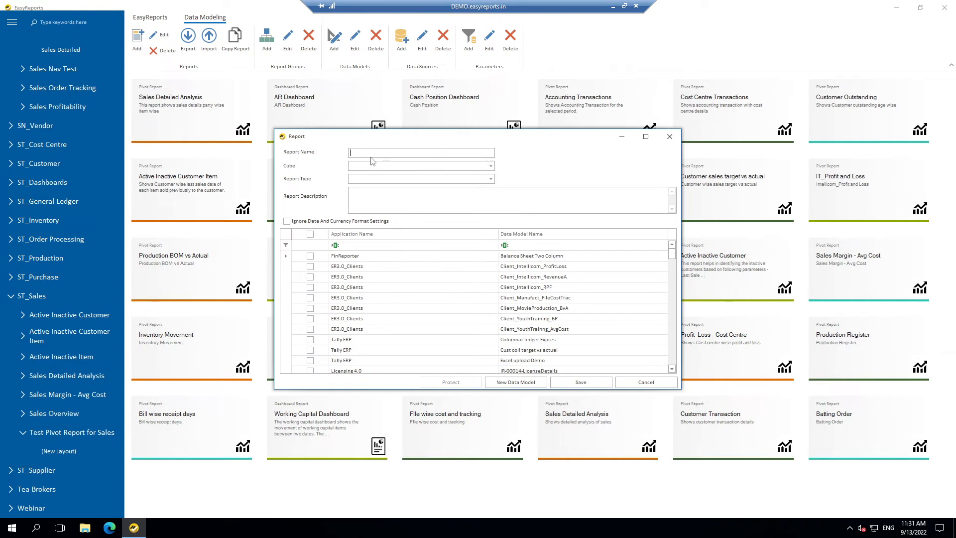
pyautogui.write('Test Dashbo')
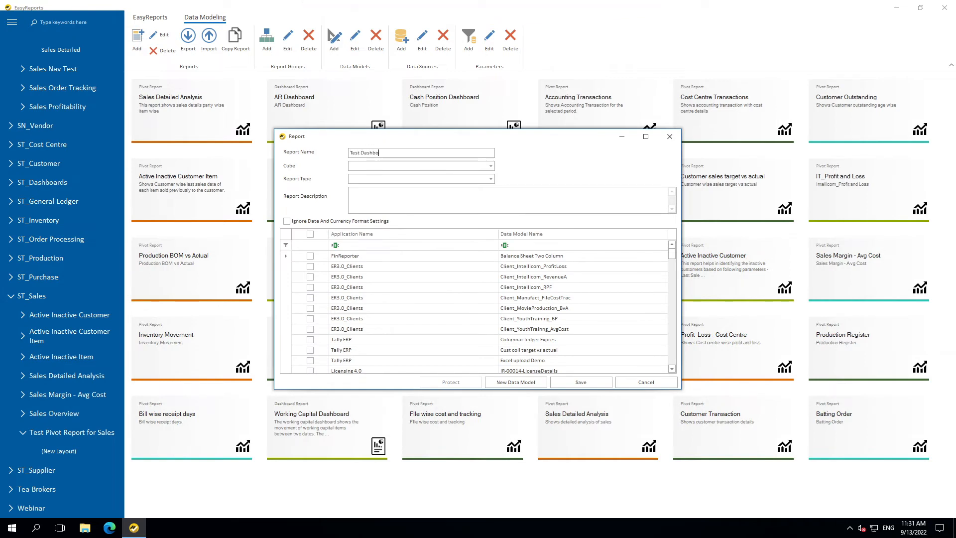
pyautogui.write('ard for Sales')
pyautogui.press('Tab')
pyautogui.write('ST')
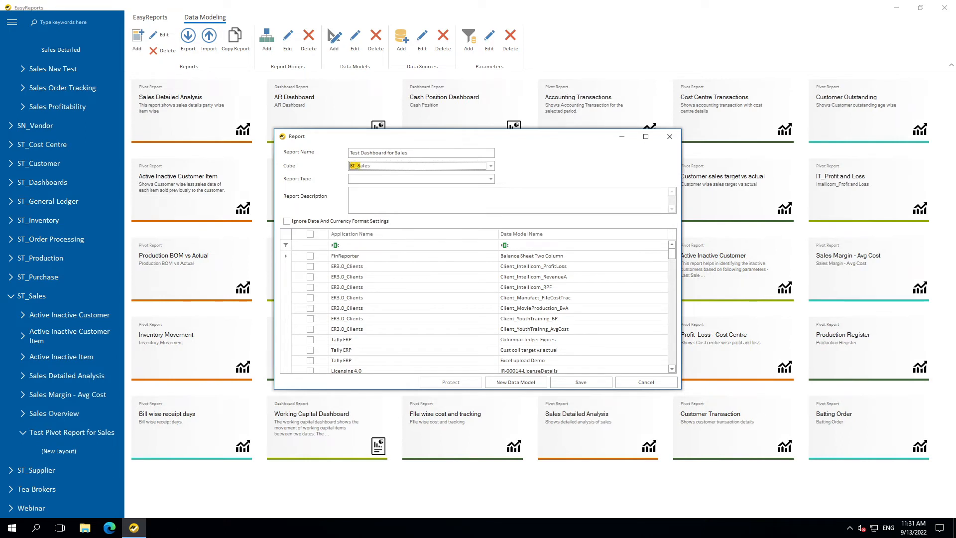
pyautogui.press('Tab')
pyautogui.write('D')
pyautogui.press('Tab')
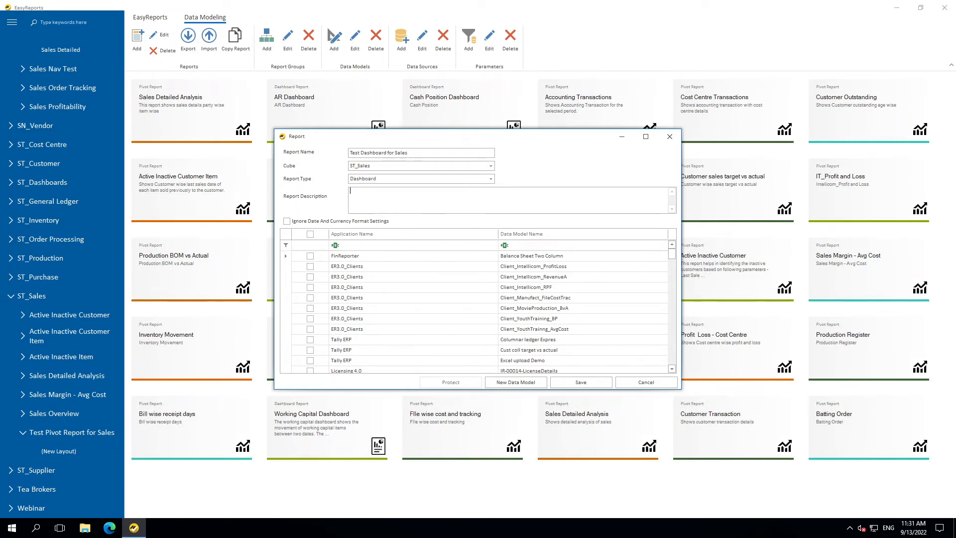
# - Copy the report name Test Dashboard for Sales into the report description
pyautogui.moveTo(418, 155); pyautogui.dragTo(285, 154)
pyautogui.hotkey('ctrl', 'c')
pyautogui.click(370, 200)
pyautogui.hotkey('ctrl', 'v')
# - Filter the data models by "sales" and link the Tally ERP models ST-00001-V2-SalesAnalysis, Sales With Party UDF and Salesperson Report
pyautogui.click(531, 245)
pyautogui.write('sales')
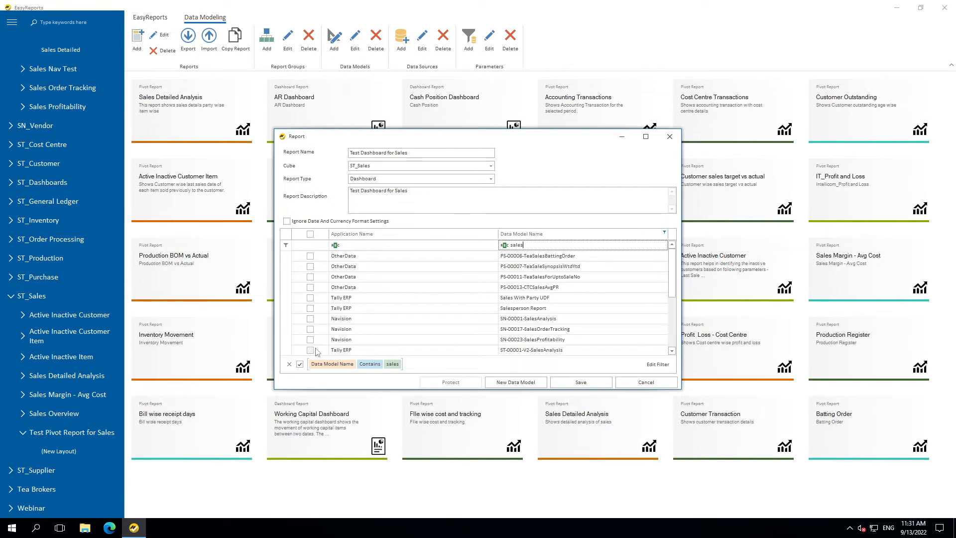
pyautogui.click(311, 352)
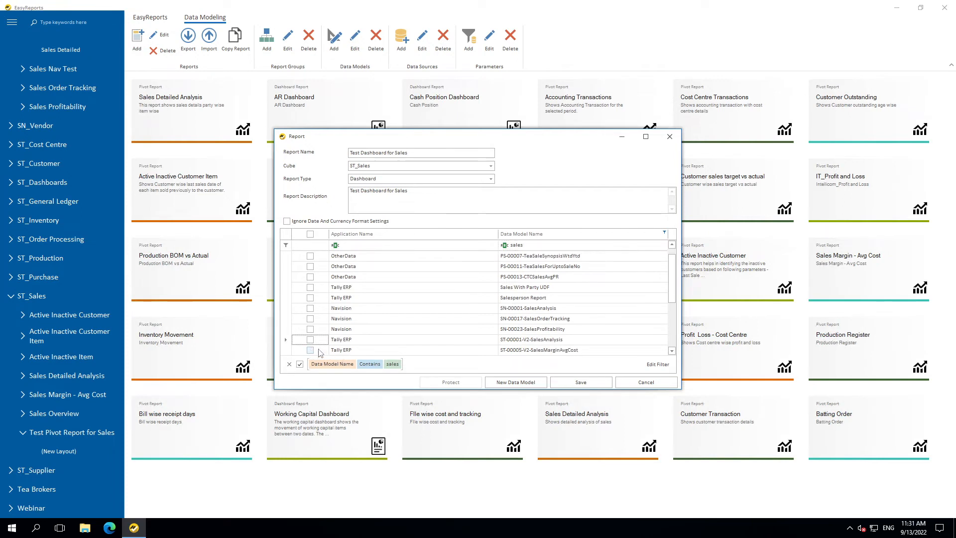
pyautogui.click(311, 341)
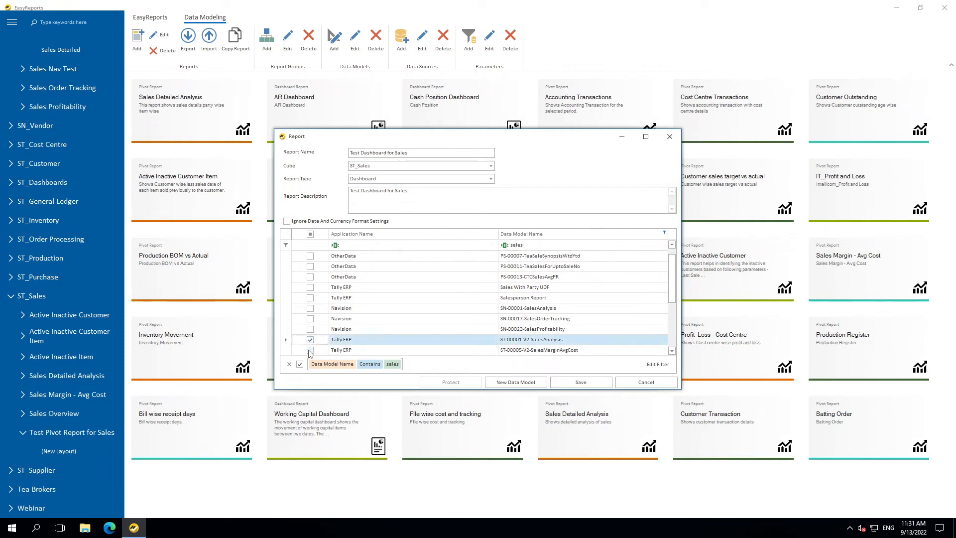
pyautogui.click(310, 288)
pyautogui.click(309, 298)
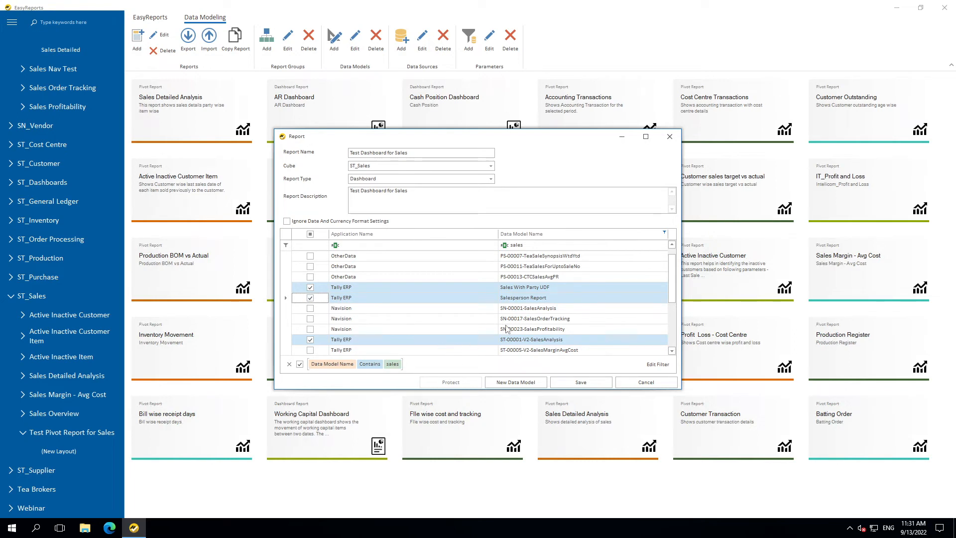
# - Save the dashboard report and close its definition
pyautogui.click(575, 380)
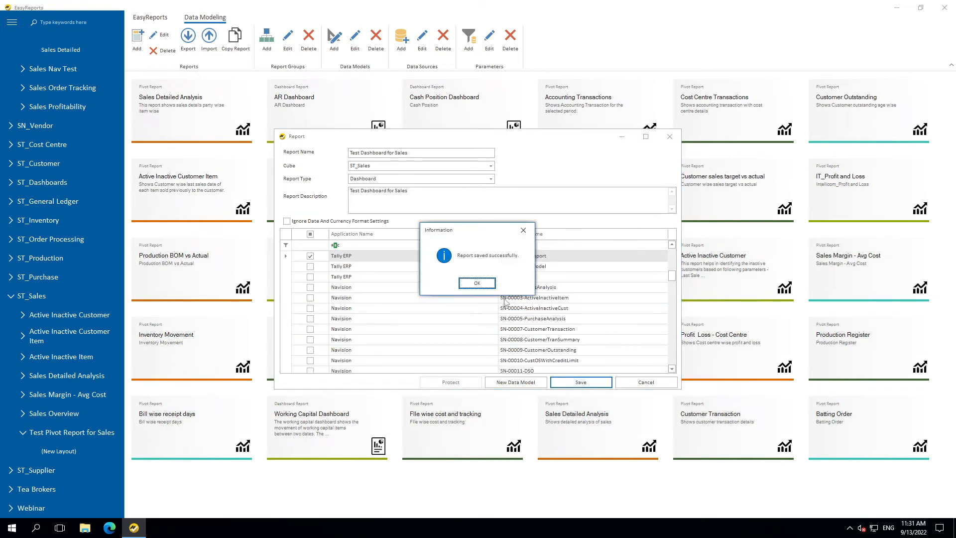
pyautogui.press('Return')
pyautogui.click(670, 136)
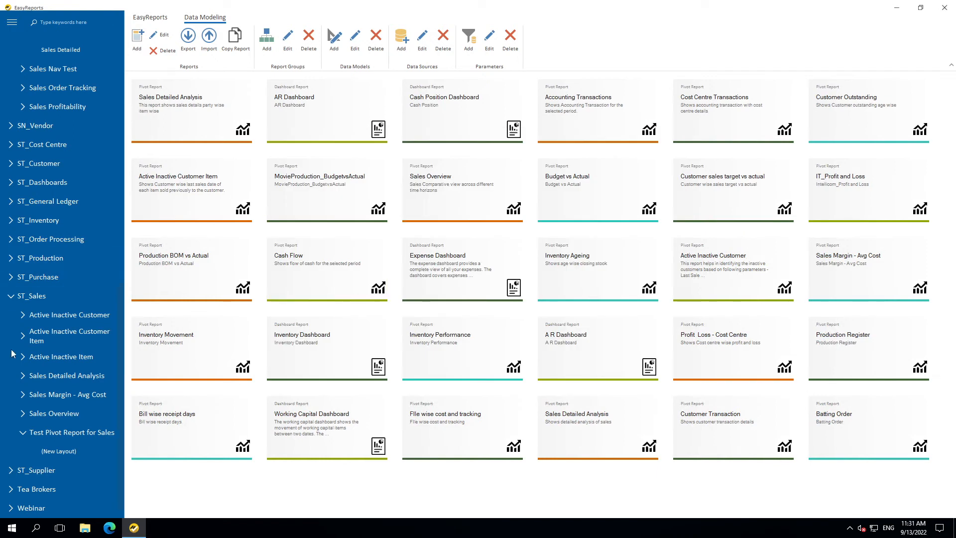
# - Refresh the report list and open a new layout of Test Dashboard for Sales from ST_Sales, accepting the preset parameters
pyautogui.click(150, 17)
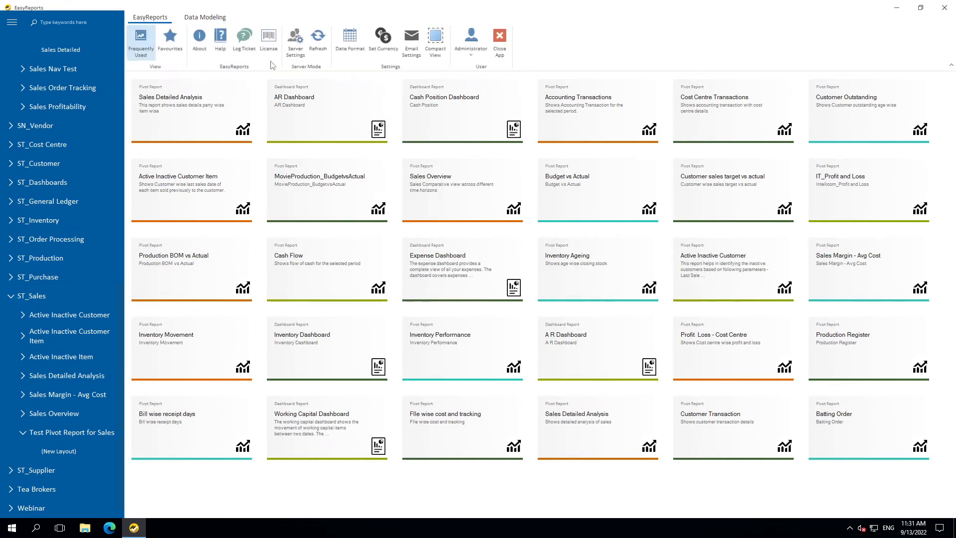
pyautogui.click(324, 49)
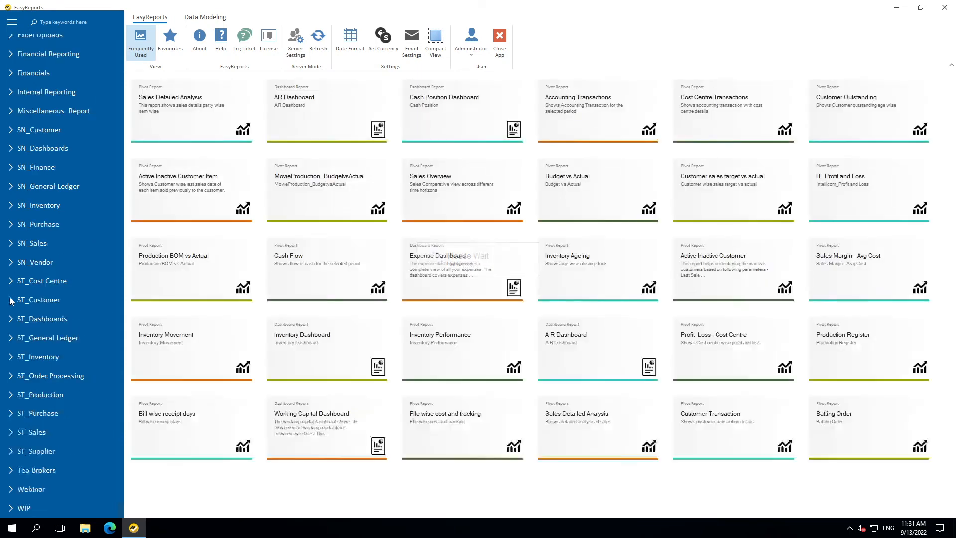
pyautogui.click(12, 432)
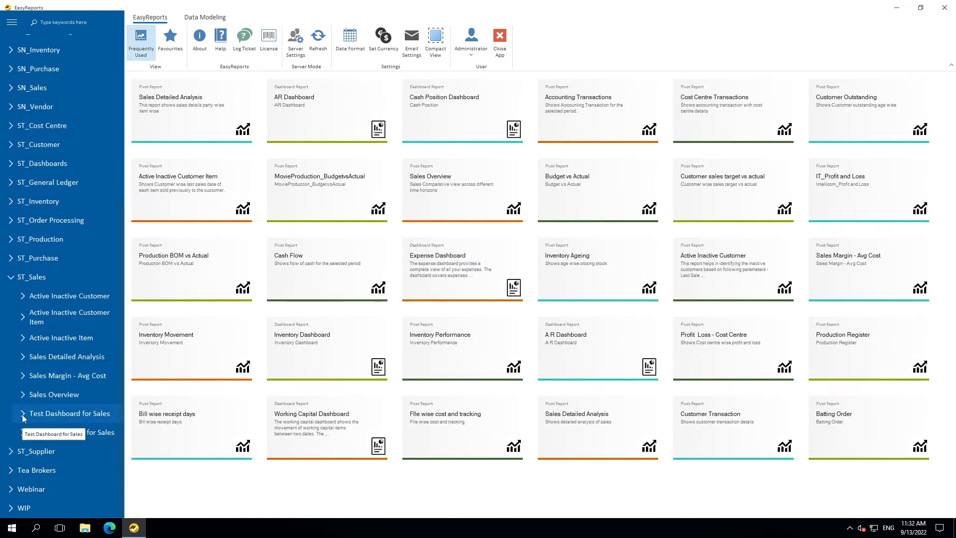
pyautogui.click(23, 414)
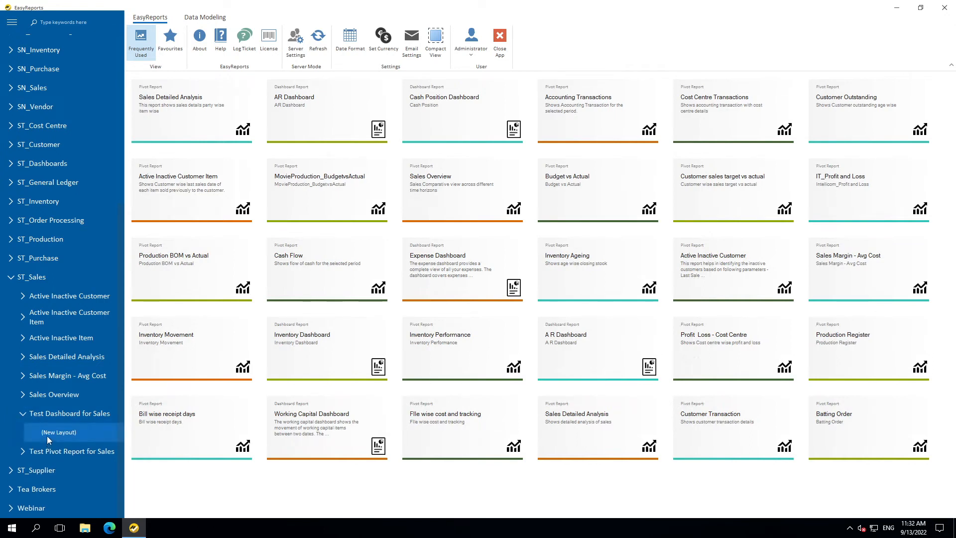
pyautogui.click(433, 403)
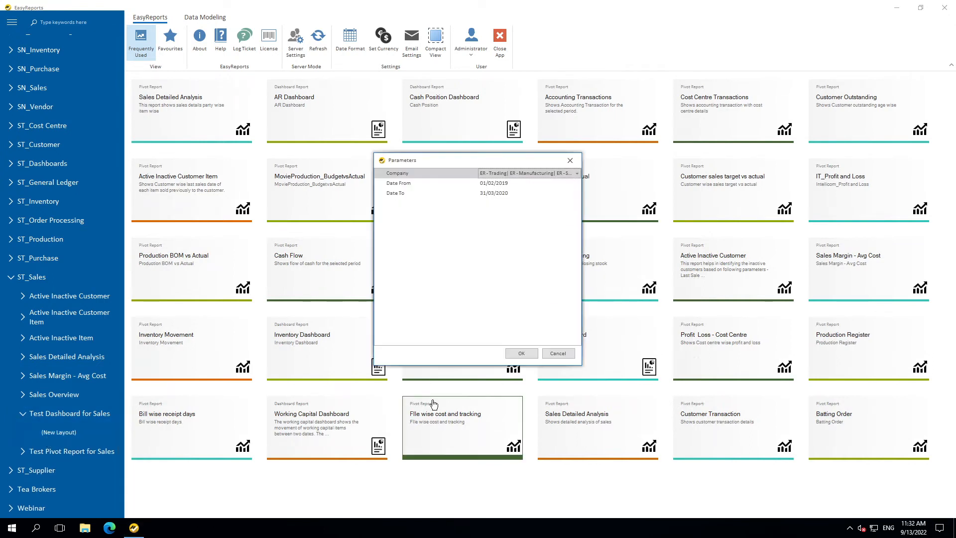
pyautogui.click(521, 353)
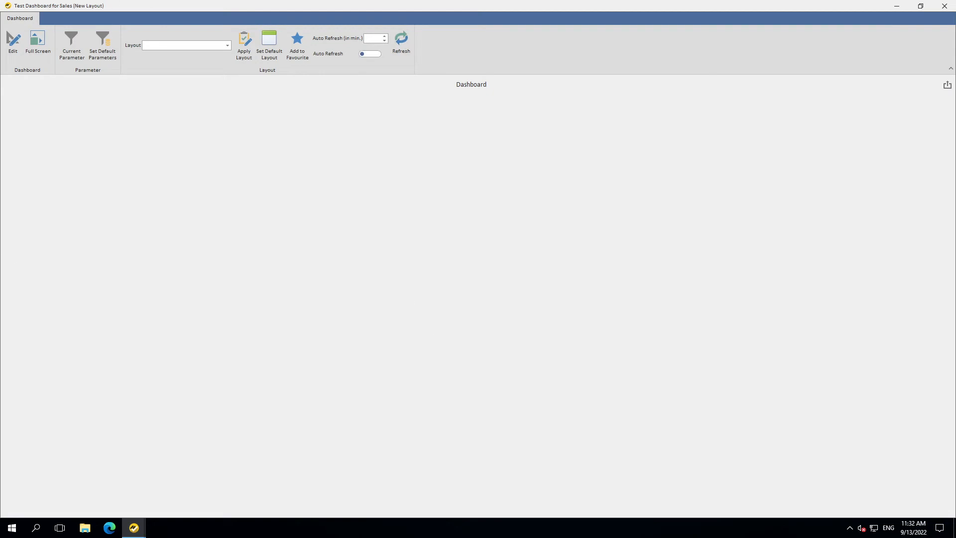
# - Edit the dashboard and insert a chart from Salesperson Report with Customer as the argument and ActualSalesAmount as the value
pyautogui.click(14, 43)
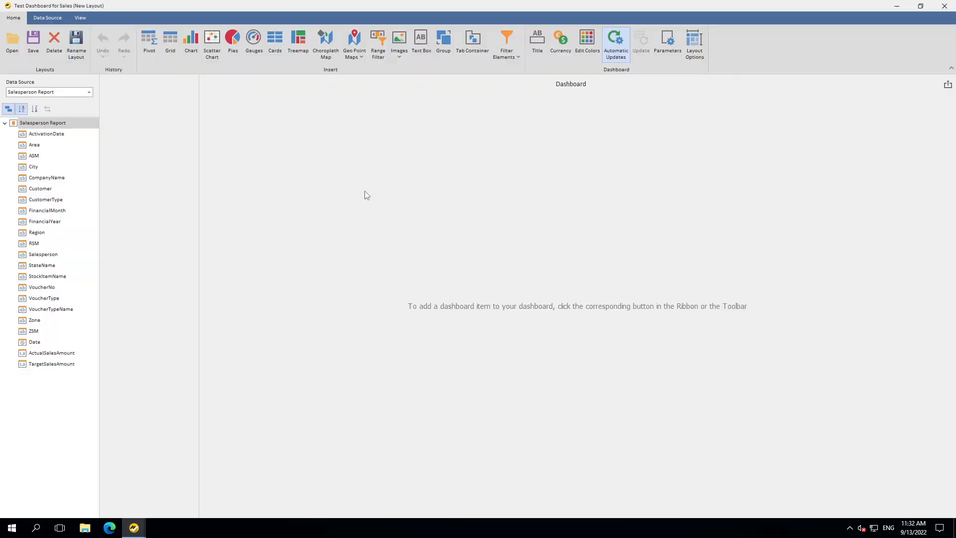
pyautogui.click(52, 93)
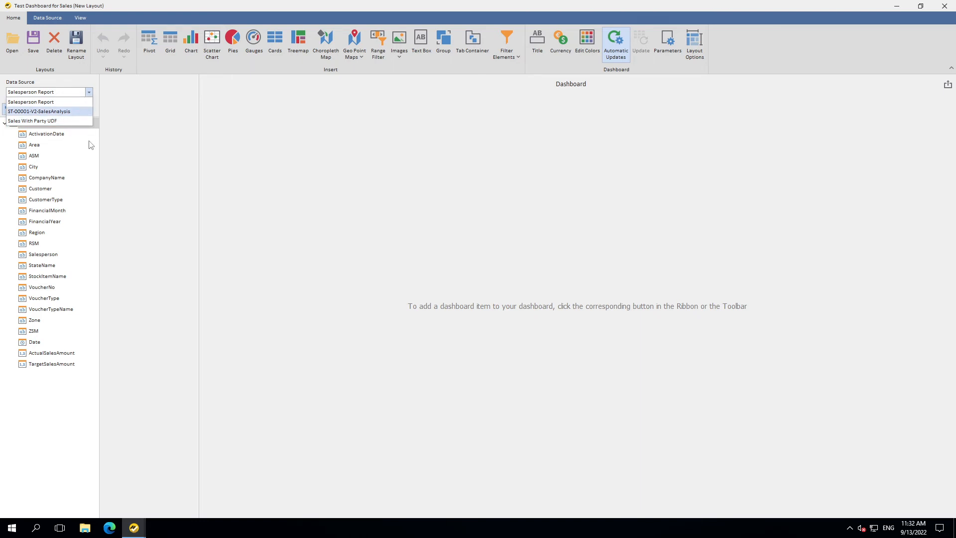
pyautogui.click(193, 40)
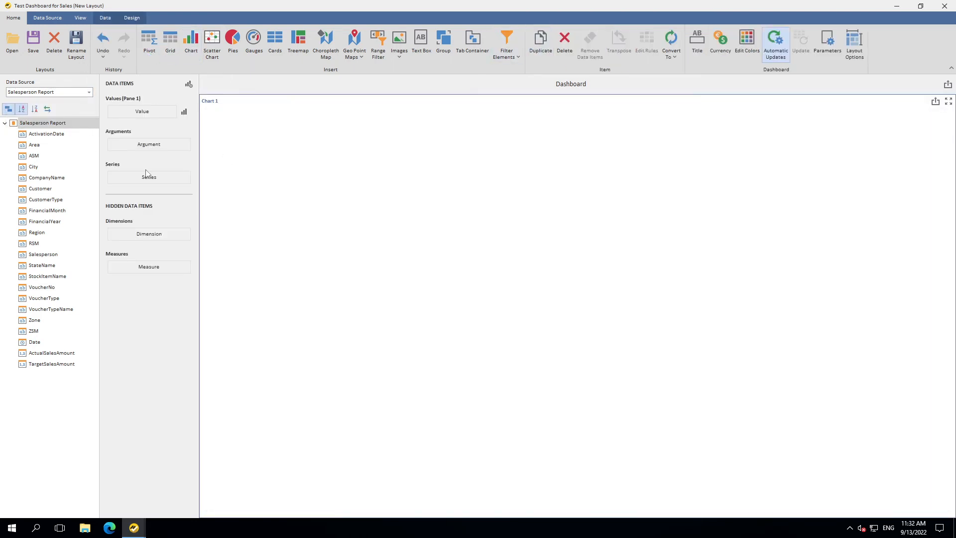
pyautogui.moveTo(51, 191); pyautogui.dragTo(149, 144)
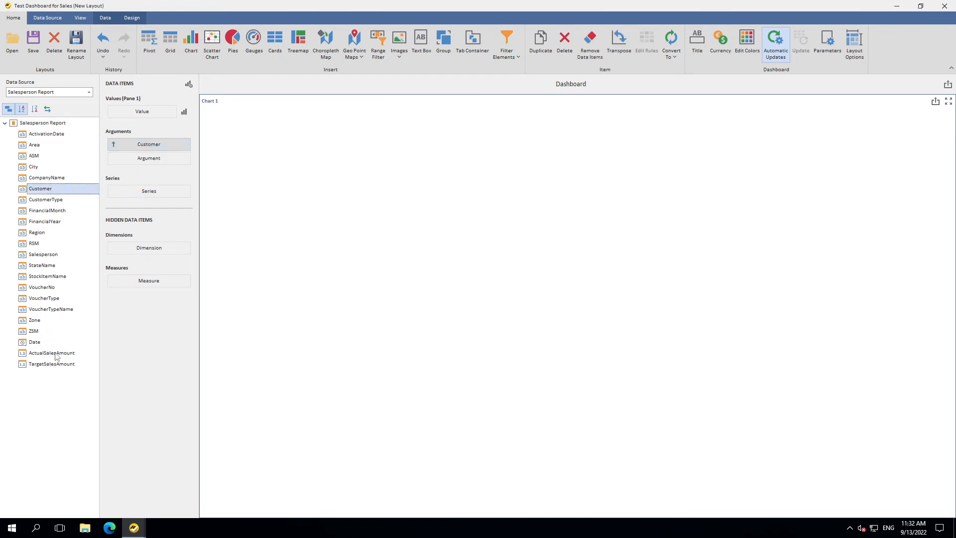
pyautogui.moveTo(55, 355); pyautogui.dragTo(142, 112)
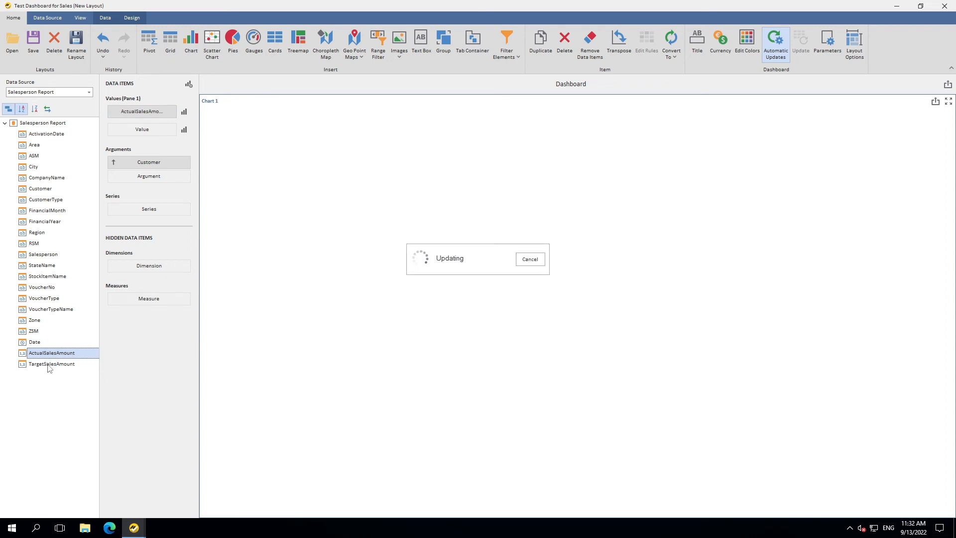
# - Try TargetSalesAmount as a second value in the chart and remove it again
pyautogui.moveTo(48, 364); pyautogui.dragTo(134, 131)
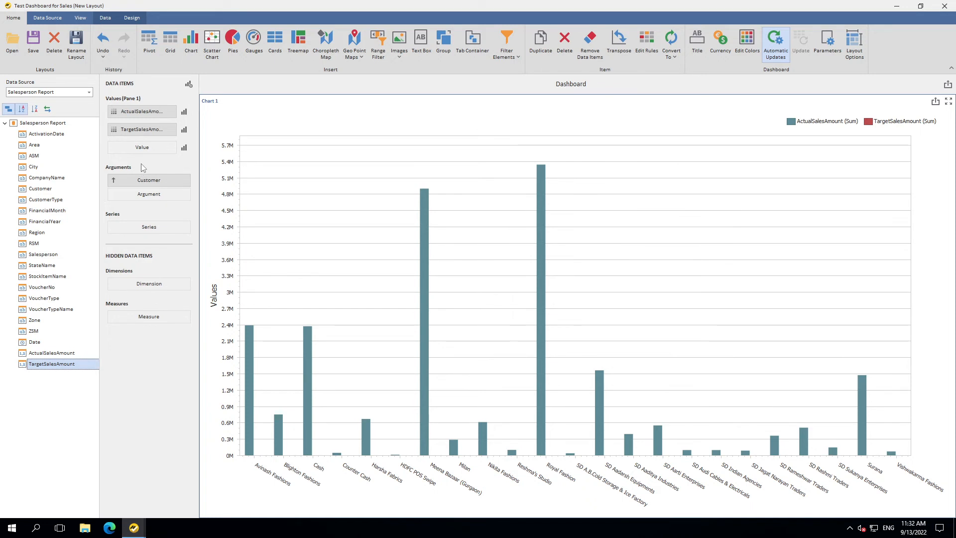
pyautogui.moveTo(140, 132); pyautogui.dragTo(42, 236)
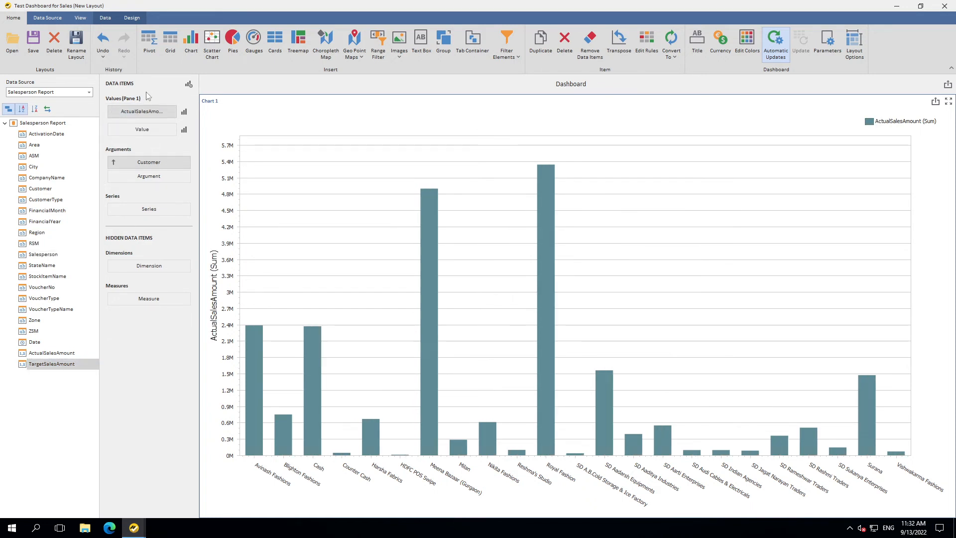
# - Color the bars of the sales chart by its Customer argument
pyautogui.click(186, 162)
pyautogui.rightClick(156, 158)
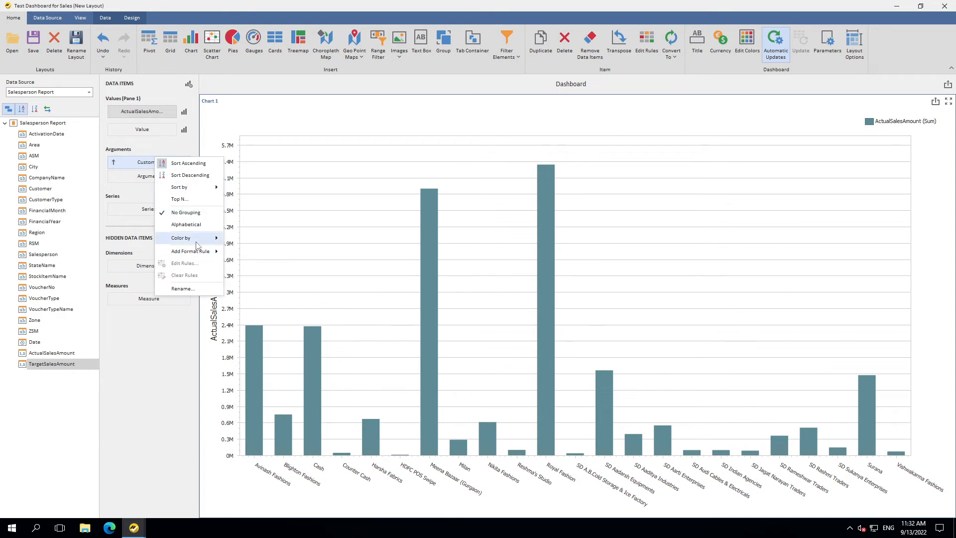
pyautogui.moveTo(199, 243)
pyautogui.click(252, 262)
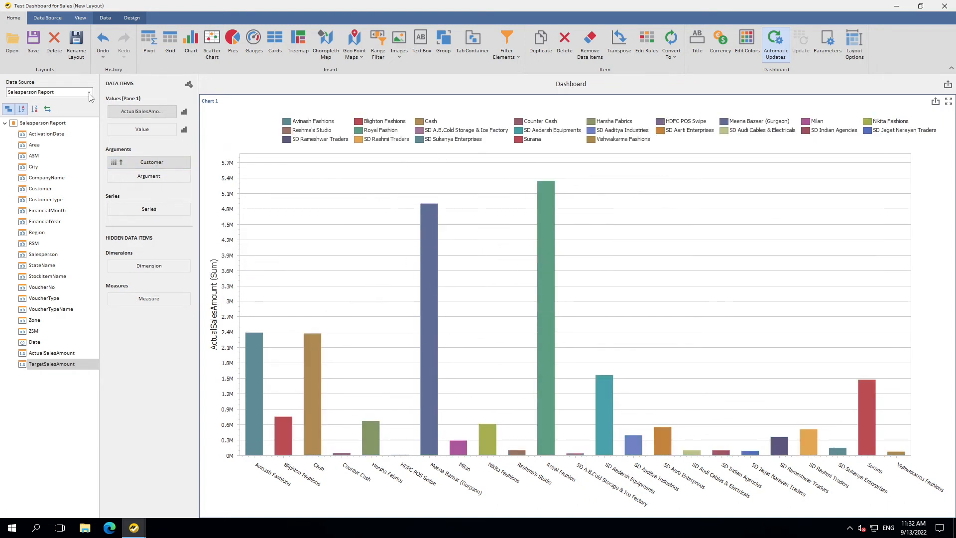
# - Limit the chart's Customer argument to the top 5 values by ActualSalesAmount (Sum)
pyautogui.click(186, 163)
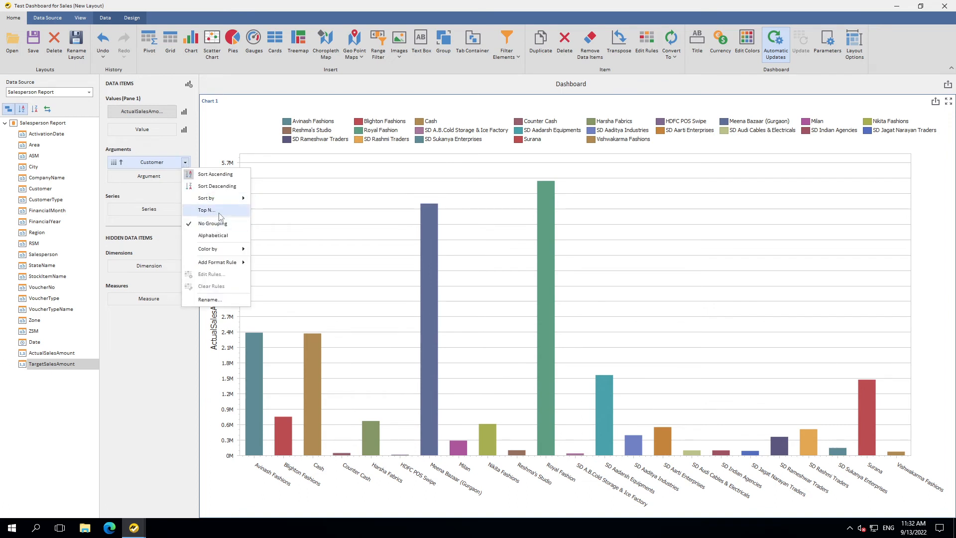
pyautogui.click(212, 207)
pyautogui.click(429, 225)
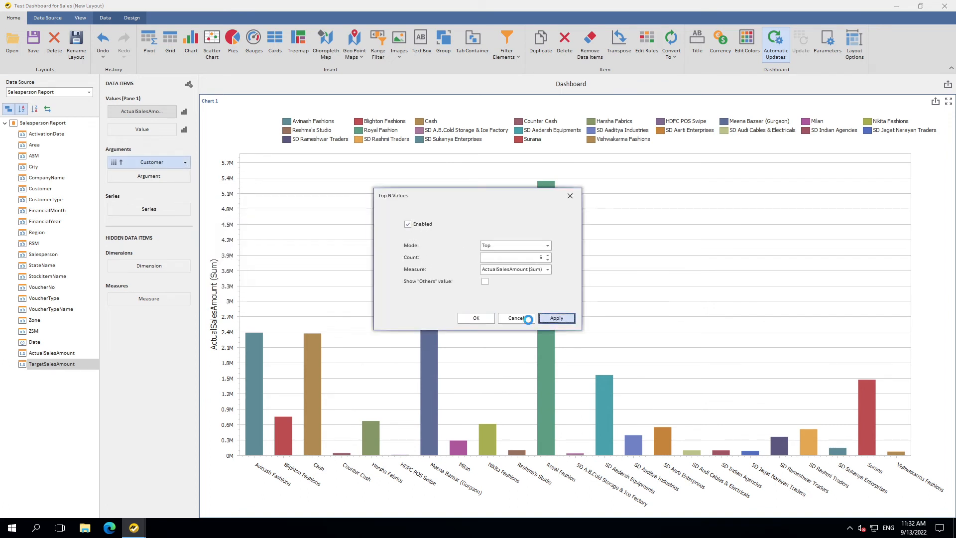
pyautogui.click(556, 318)
pyautogui.click(476, 317)
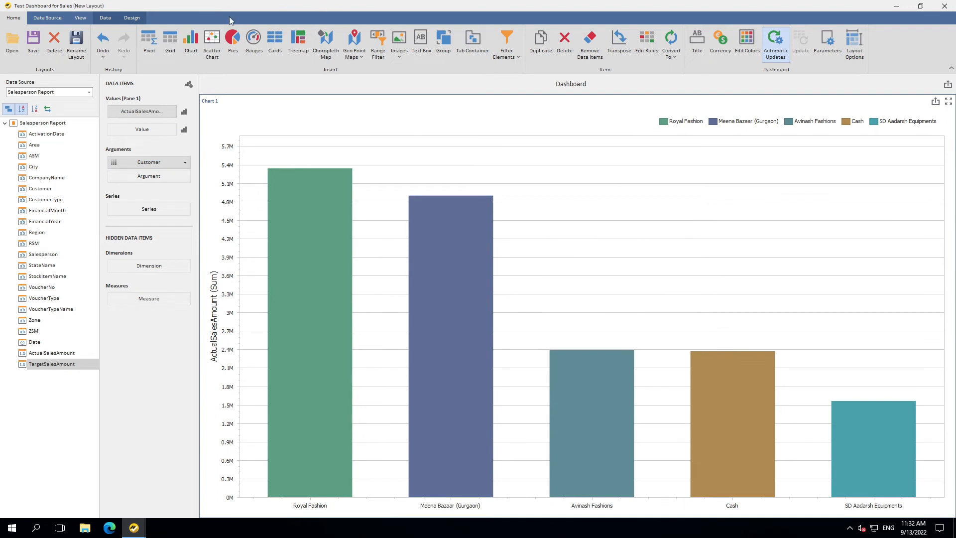
# - Insert a pie chart from ST-00001-V2-SalesAnalysis with Zone as the argument and Amount as the value
pyautogui.click(225, 50)
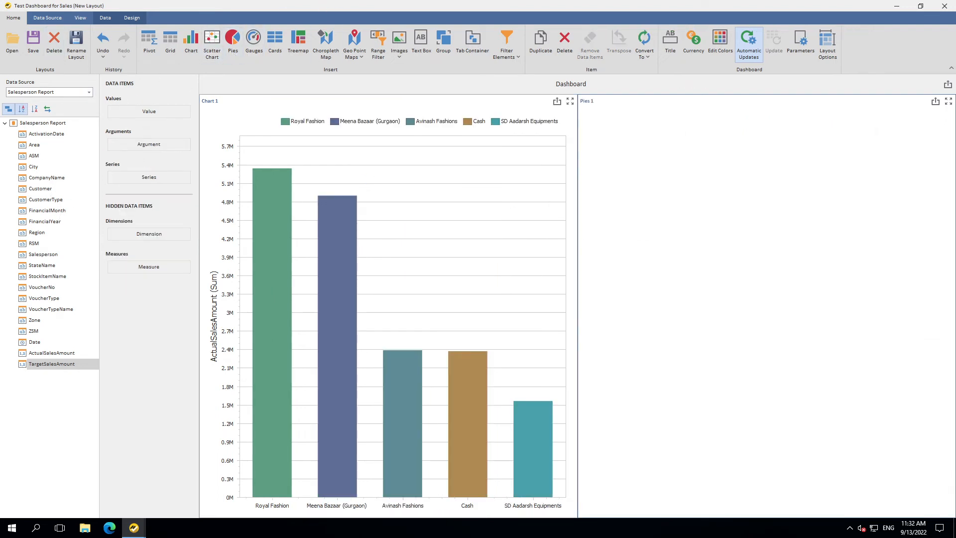
pyautogui.click(50, 93)
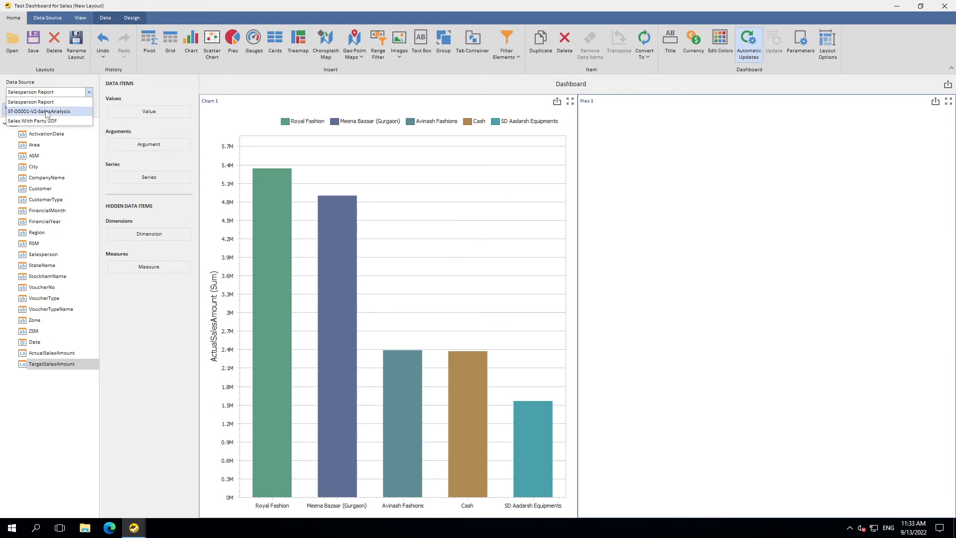
pyautogui.click(46, 113)
pyautogui.scroll(-2, 82, 316)
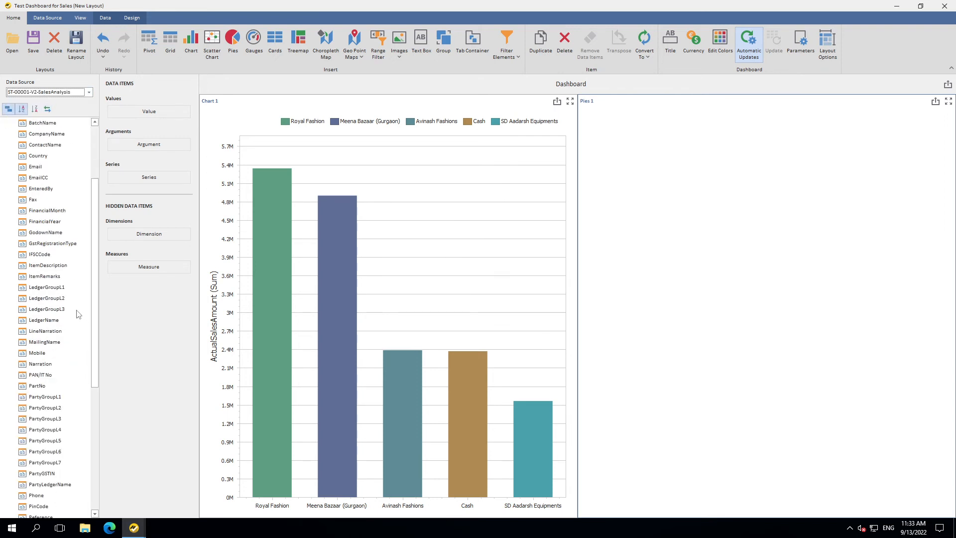
pyautogui.scroll(-3, 75, 312)
pyautogui.scroll(-4, 70, 312)
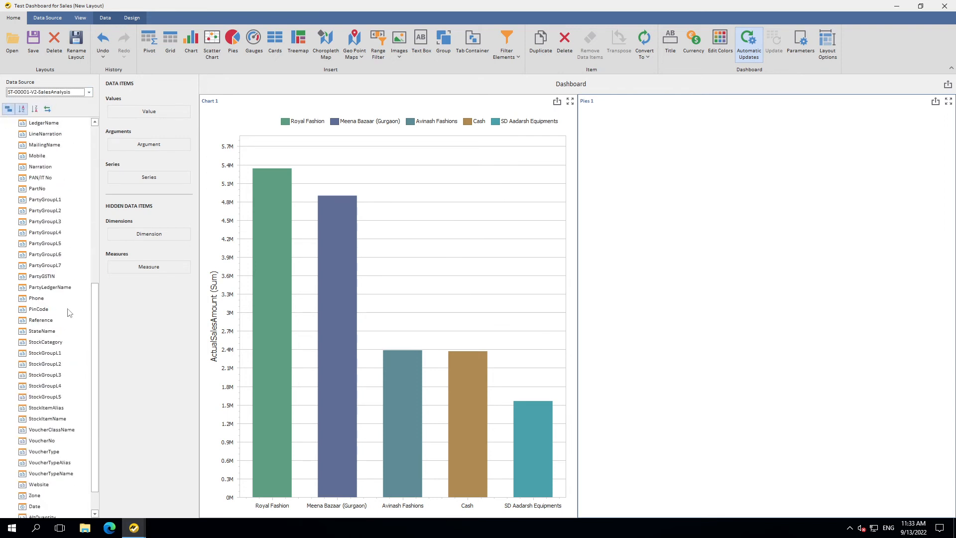
pyautogui.moveTo(31, 464); pyautogui.dragTo(150, 144)
pyautogui.moveTo(38, 495)
pyautogui.mouseDown()
pyautogui.moveTo(130, 426)
pyautogui.moveTo(149, 111)
pyautogui.mouseUp()
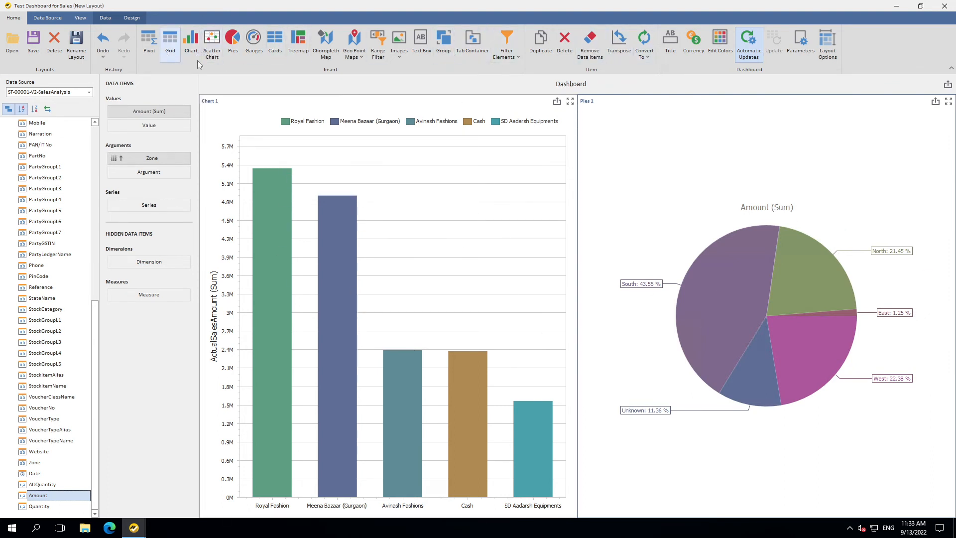
# - Insert a treemap above the bar chart, with CompanyName as the argument and Amount as the value
pyautogui.click(299, 47)
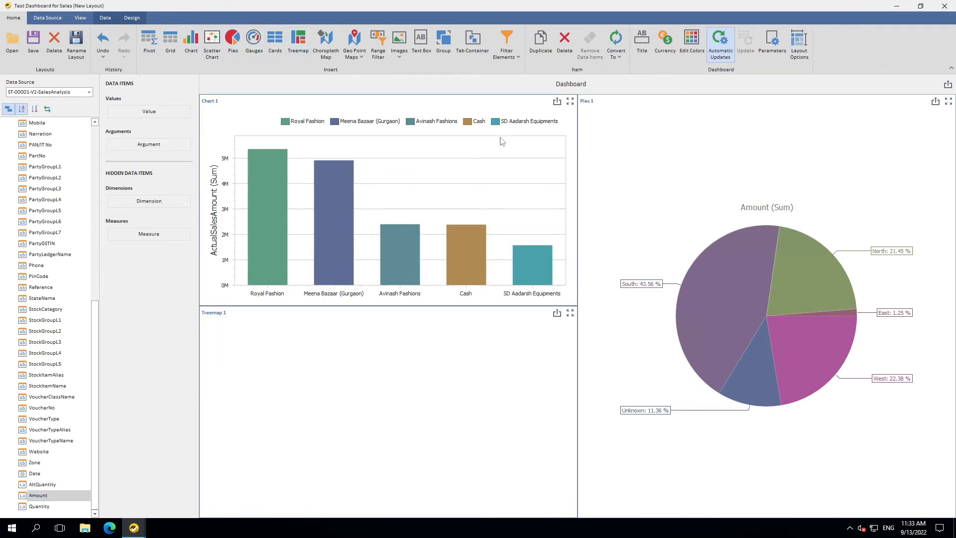
pyautogui.moveTo(216, 317); pyautogui.dragTo(292, 119)
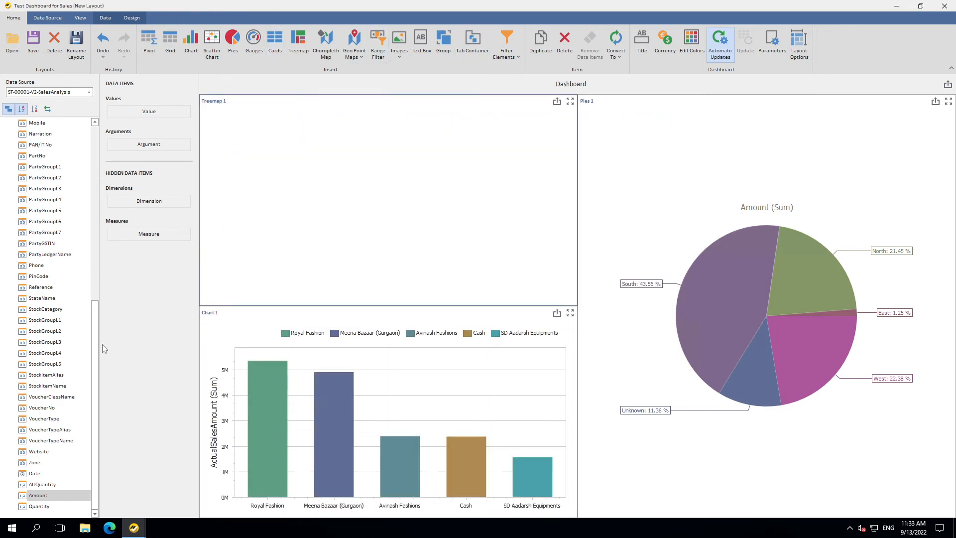
pyautogui.moveTo(96, 343); pyautogui.dragTo(93, 156)
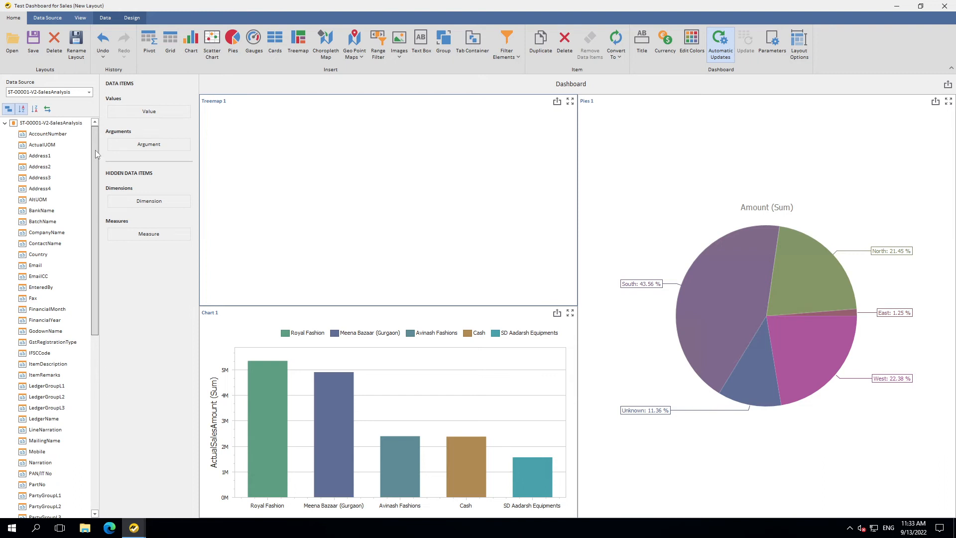
pyautogui.moveTo(46, 233); pyautogui.dragTo(149, 146)
pyautogui.scroll(-10, 60, 398)
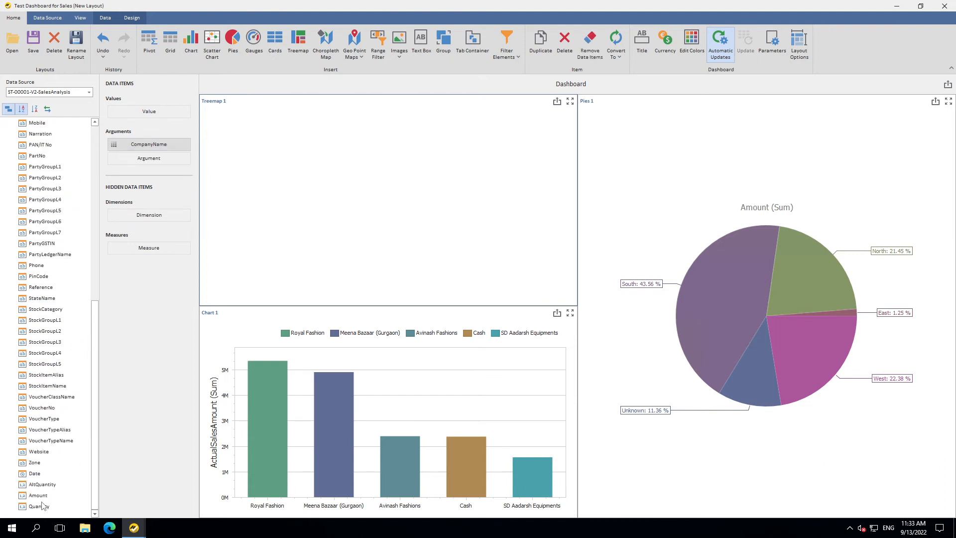
pyautogui.moveTo(38, 495); pyautogui.dragTo(144, 112)
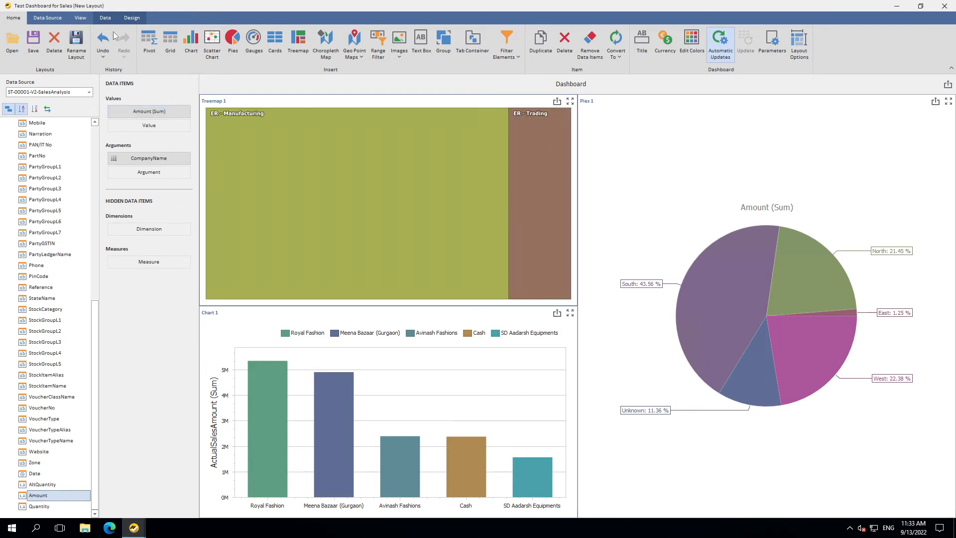
# - Try the Striped and Slice and Dice layouts on the treemap and return to Squarified
pyautogui.click(131, 18)
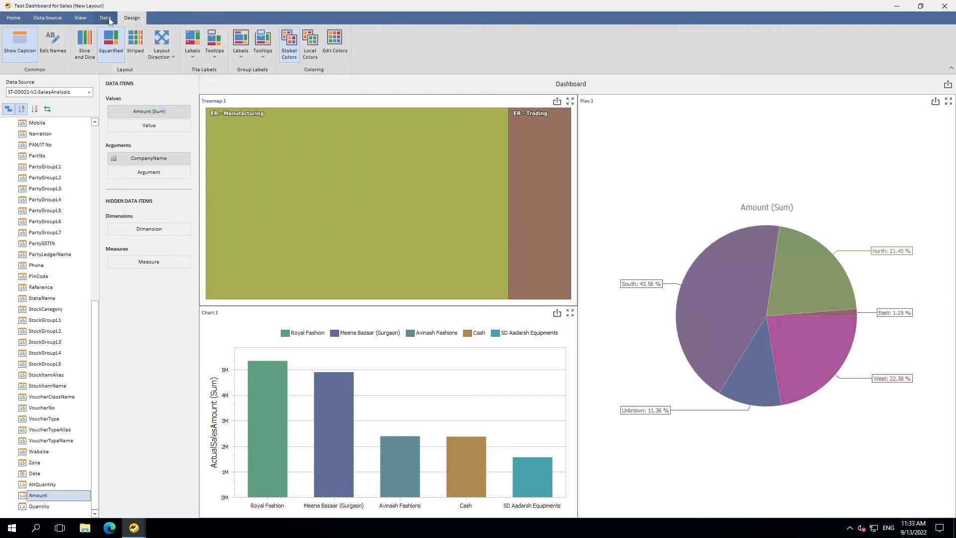
pyautogui.click(135, 42)
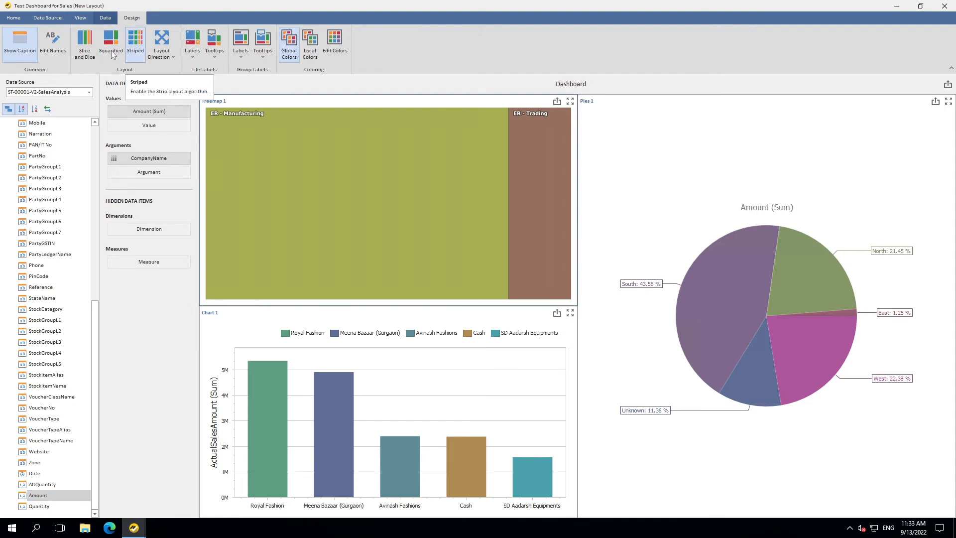
pyautogui.click(85, 45)
pyautogui.click(110, 44)
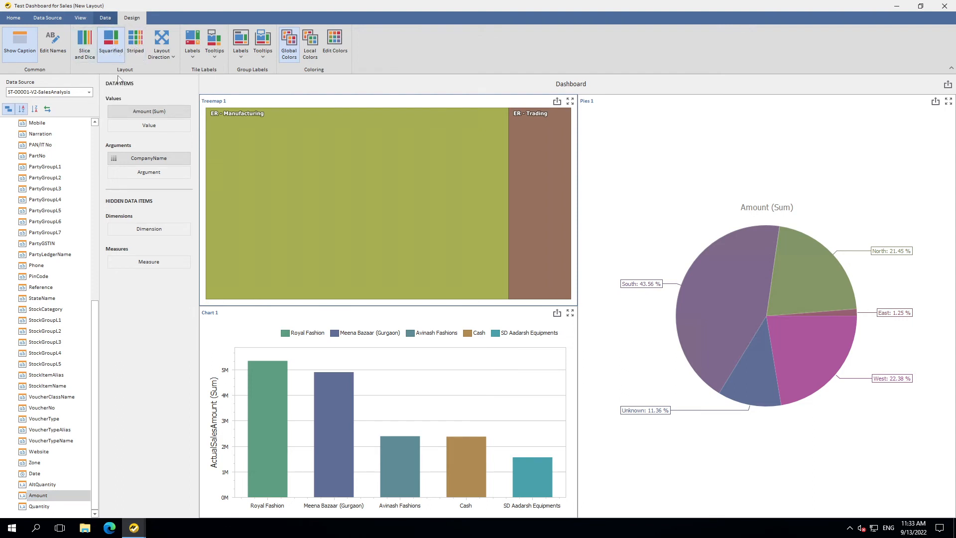
# - Enable Multiple Master Filter on the treemap and test it with ER - Trading, clearing the filter again
pyautogui.click(105, 18)
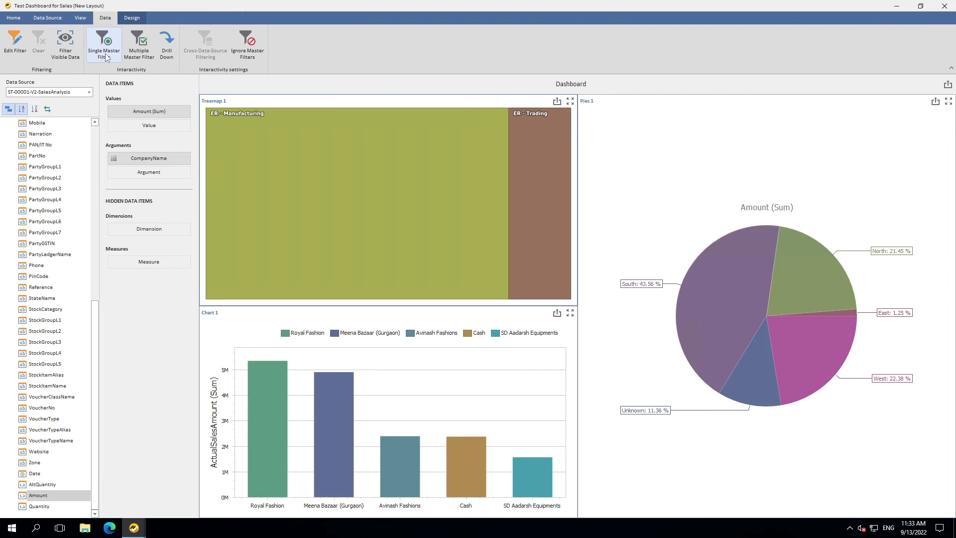
pyautogui.click(141, 55)
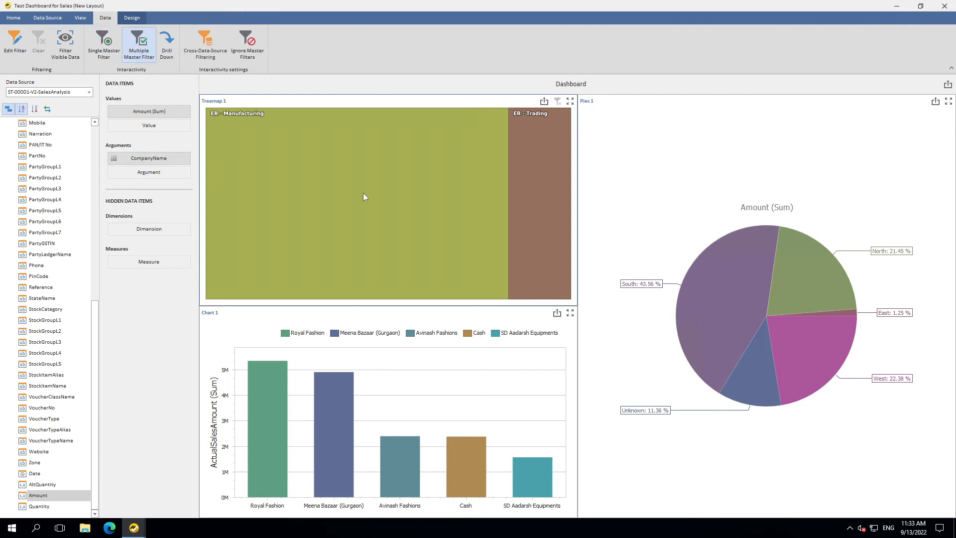
pyautogui.click(546, 160)
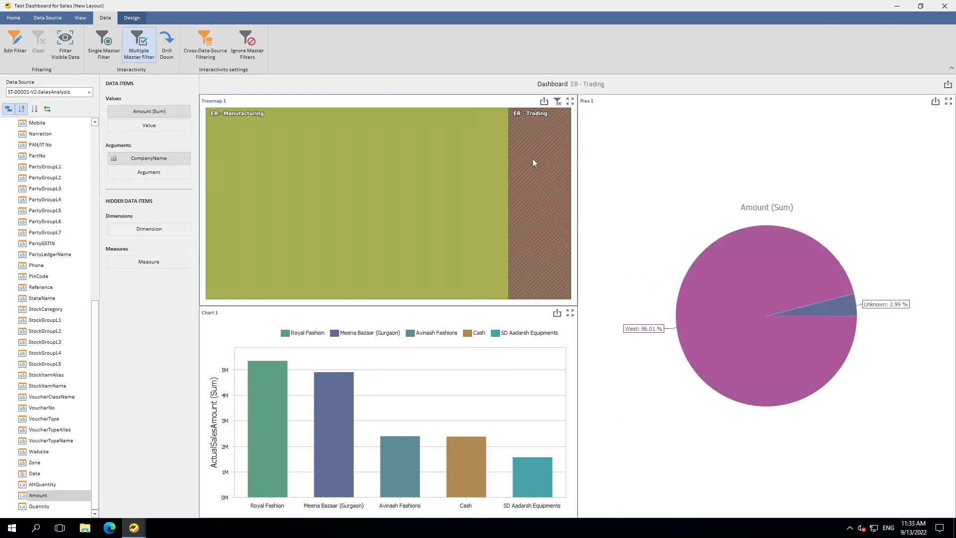
pyautogui.click(558, 102)
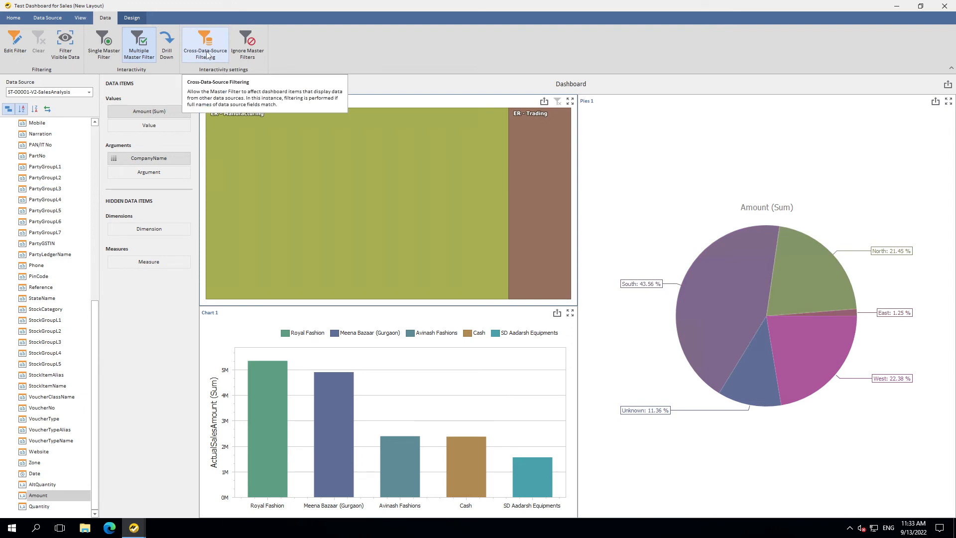
# - Enable Cross-Data-Source Filtering on the treemap, test it with ER - Manufacturing and ER - Trading, and clear the filter
pyautogui.click(208, 55)
pyautogui.click(329, 198)
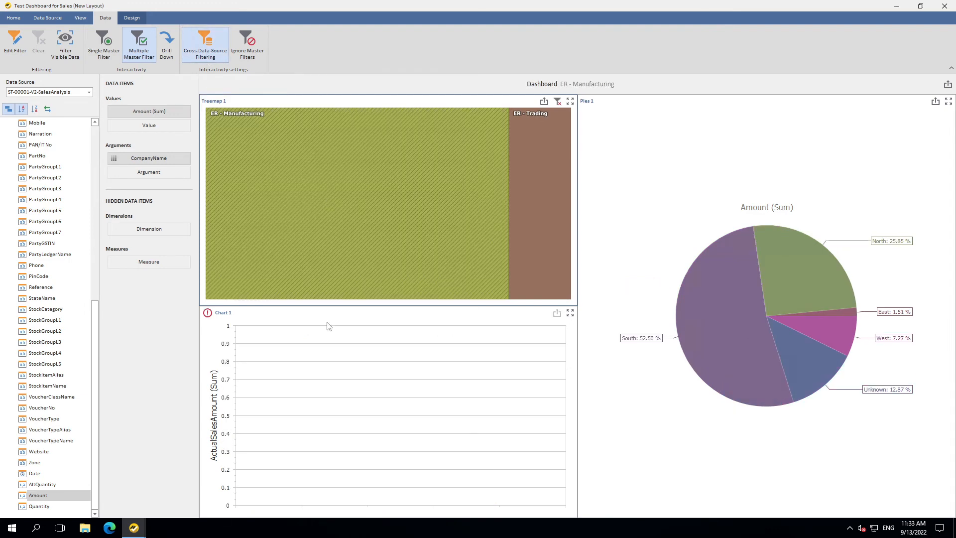
pyautogui.click(542, 203)
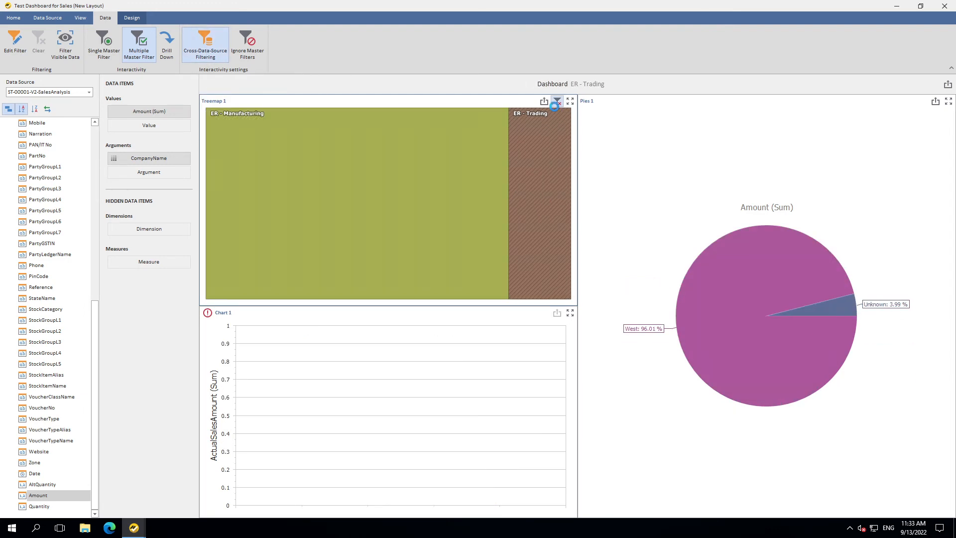
pyautogui.click(557, 103)
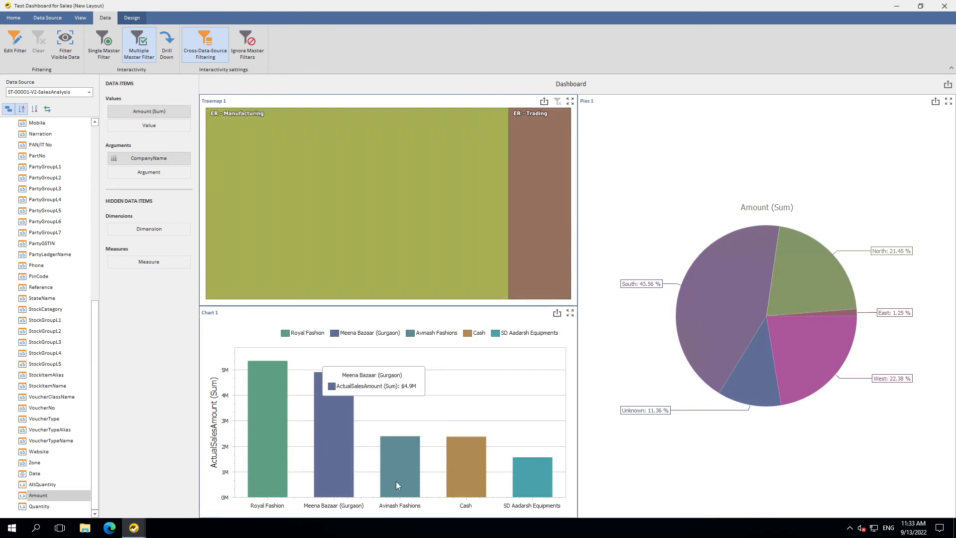
# - Insert a second chart from Sales With Party UDF with GodownName as the argument and Amount as the value
pyautogui.click(45, 92)
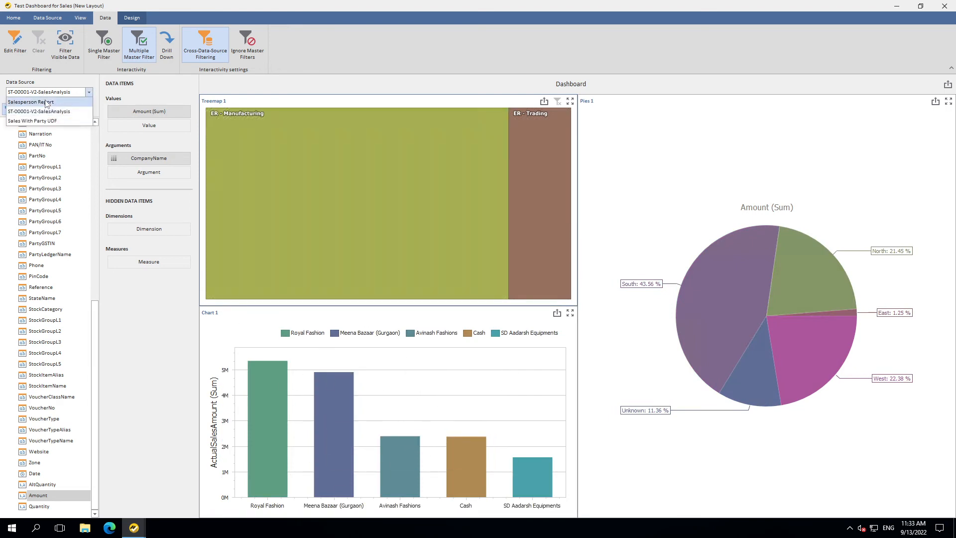
pyautogui.click(45, 121)
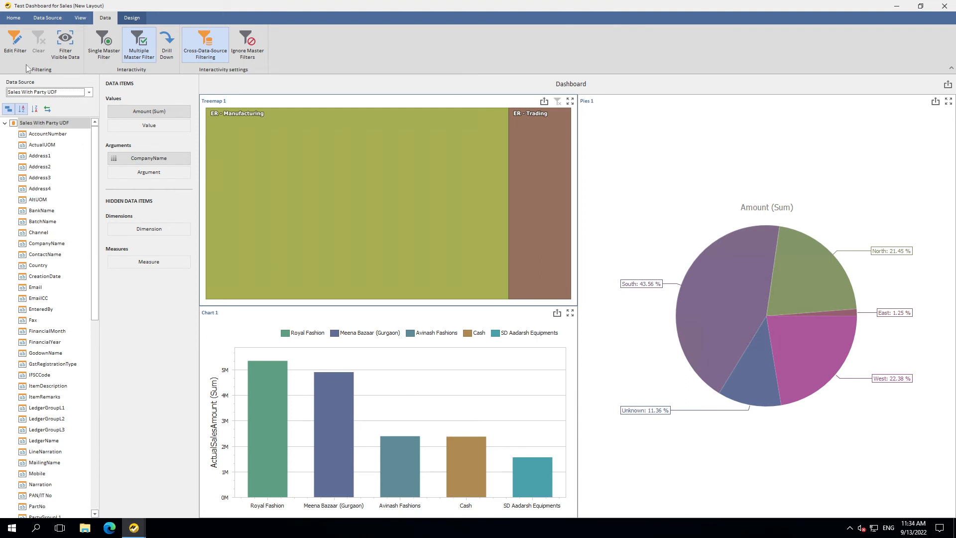
pyautogui.click(15, 18)
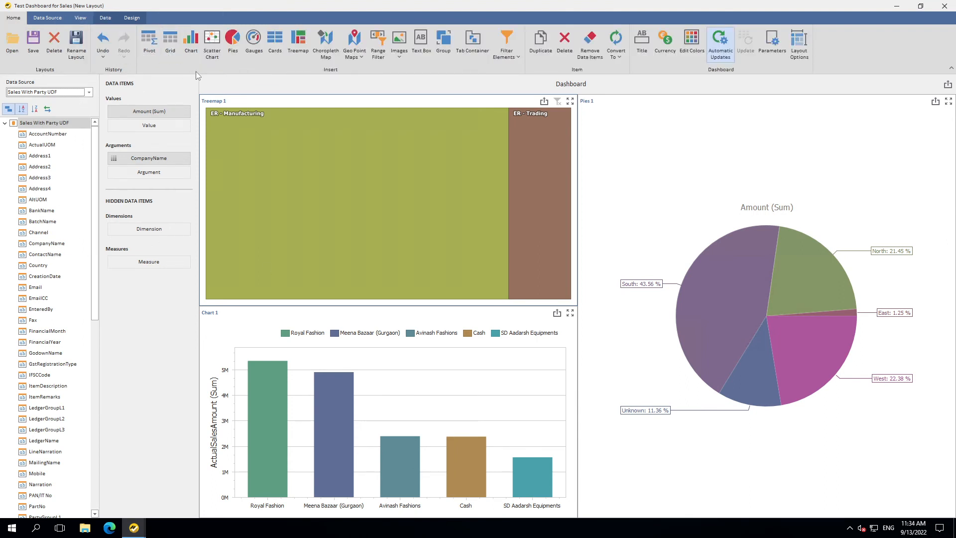
pyautogui.click(191, 50)
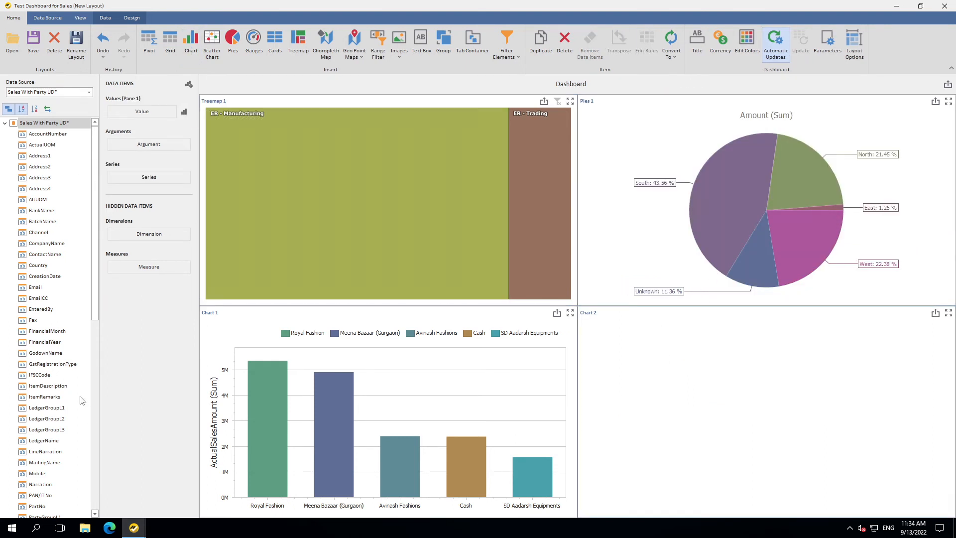
pyautogui.moveTo(52, 357); pyautogui.dragTo(149, 150)
pyautogui.scroll(-1, 48, 471)
pyautogui.scroll(-10, 48, 471)
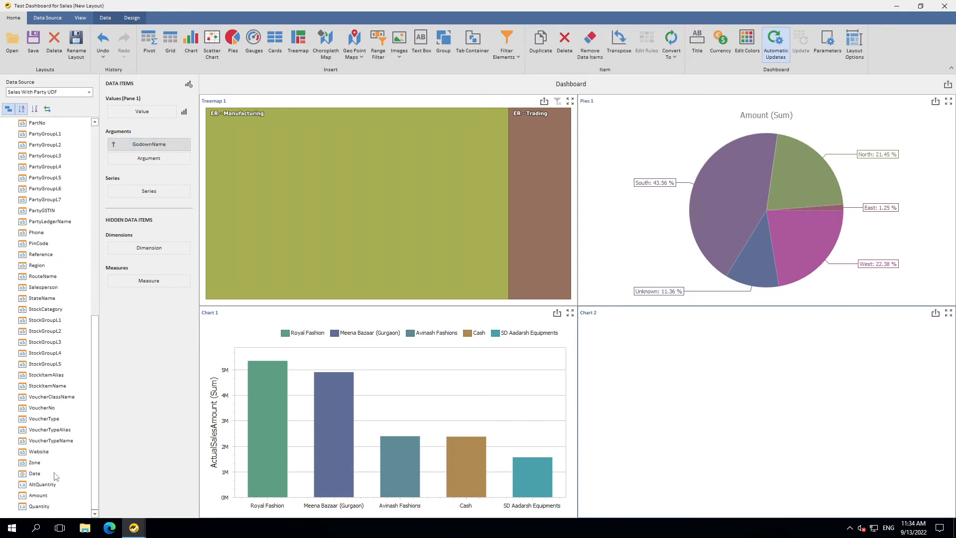
pyautogui.moveTo(43, 496); pyautogui.dragTo(144, 112)
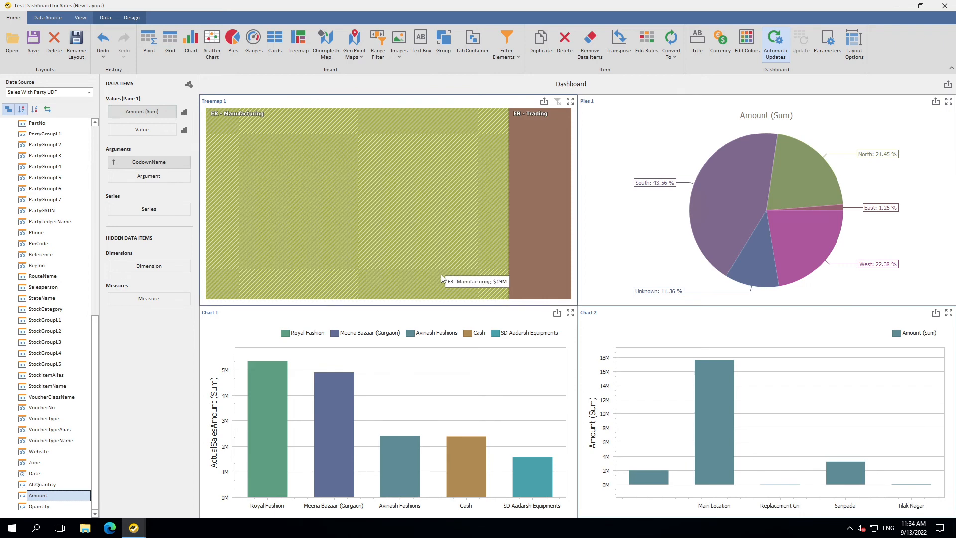
# - Filter the dashboard by ER - Manufacturing in the treemap to check the other items, and clear the filter
pyautogui.click(427, 243)
pyautogui.click(528, 234)
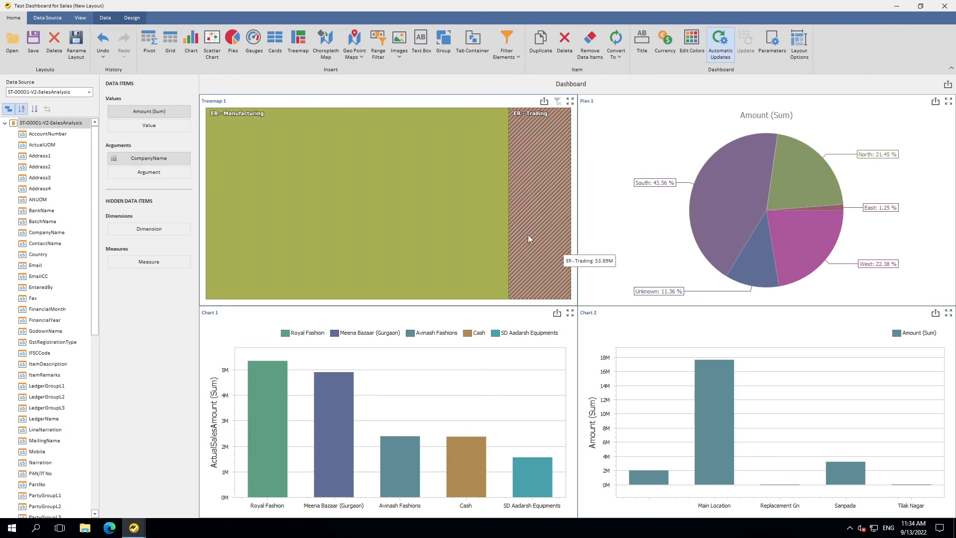
pyautogui.click(503, 210)
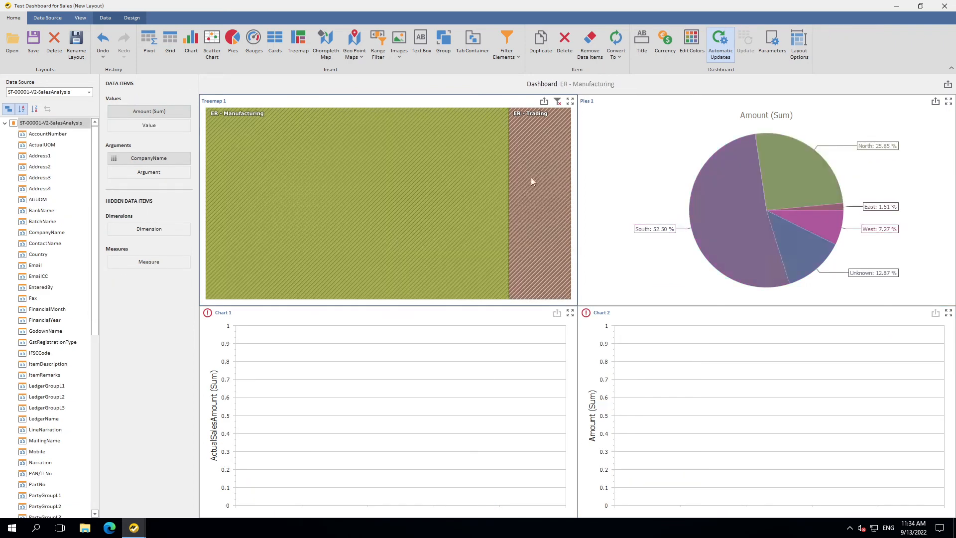
pyautogui.click(558, 102)
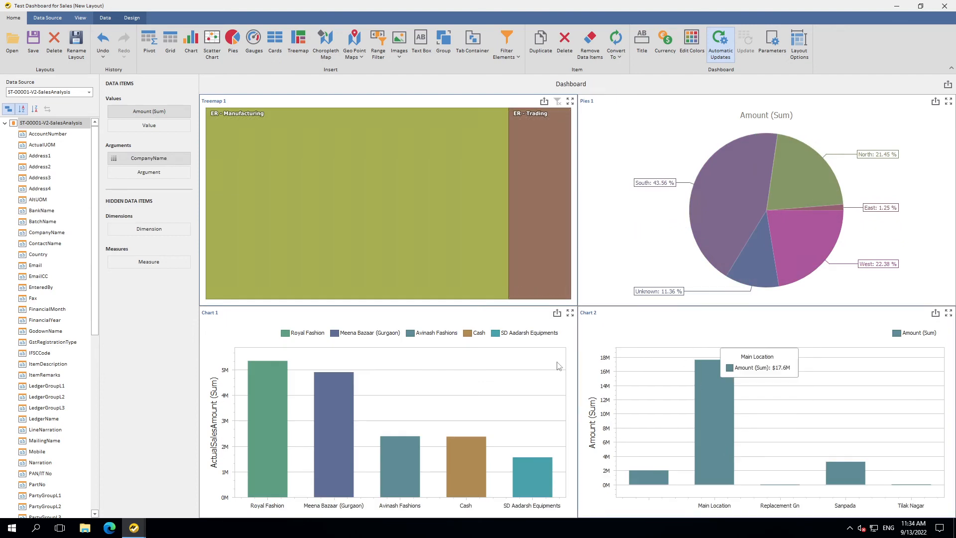
pyautogui.scroll(-4, 78, 326)
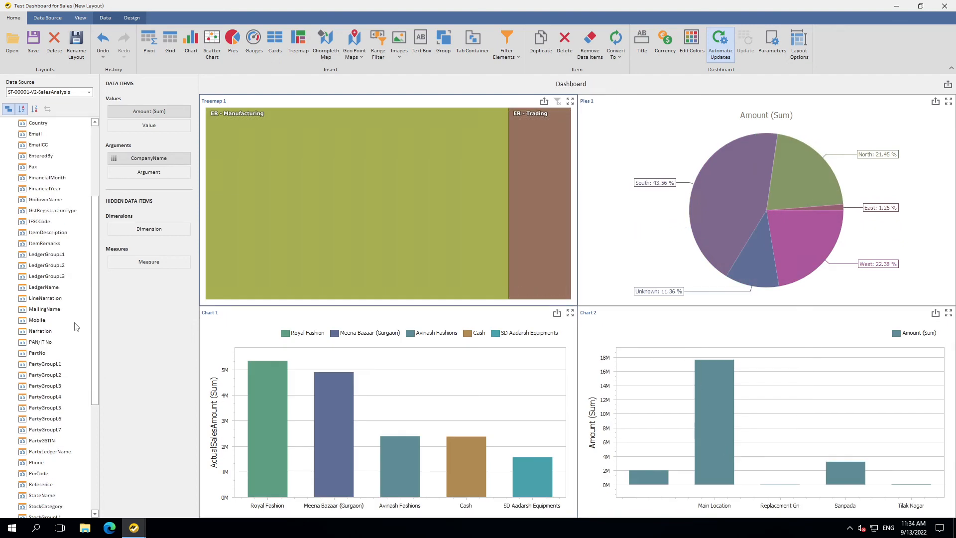
# - Replace GodownName with VoucherTypeName as the argument of Chart 2
pyautogui.scroll(-4, 61, 421)
pyautogui.scroll(-2, 61, 421)
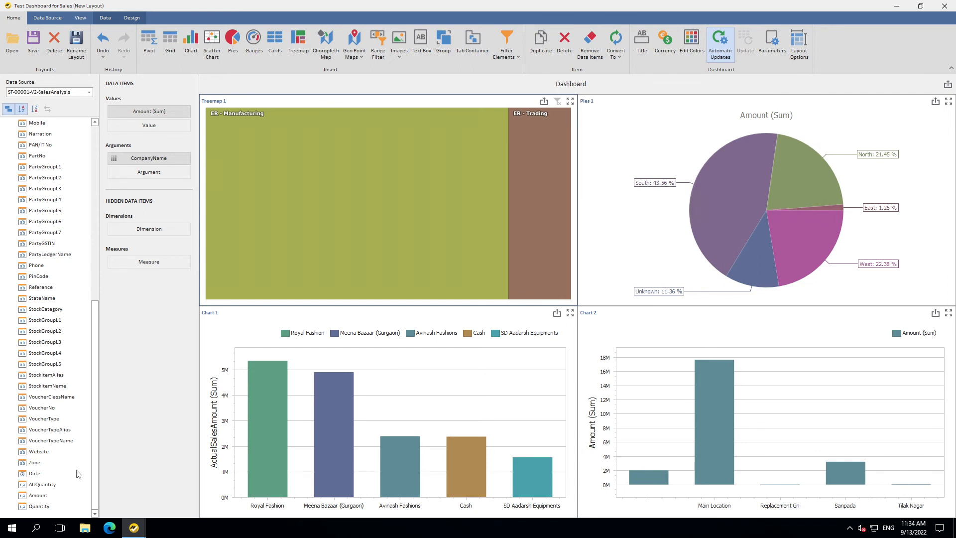
pyautogui.moveTo(54, 441); pyautogui.dragTo(154, 179)
pyautogui.click(667, 493)
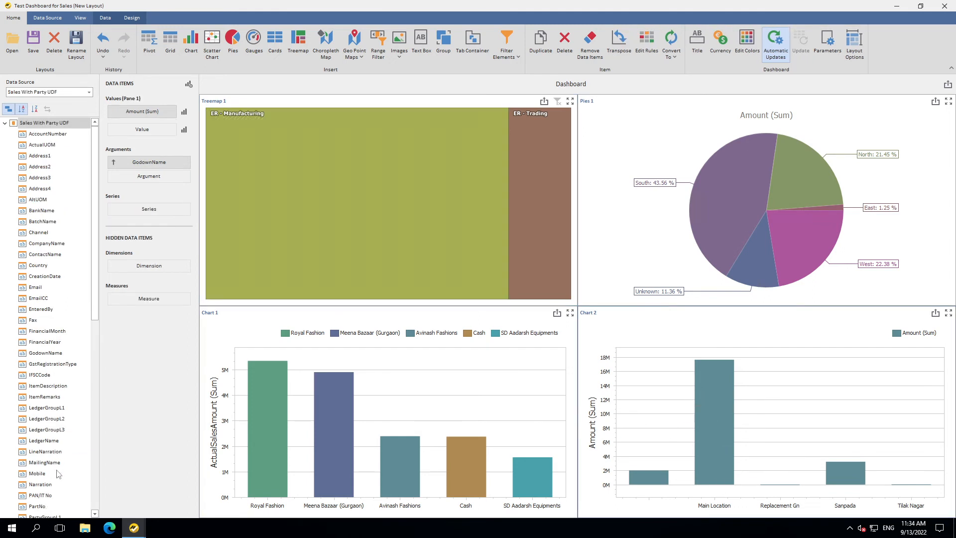
pyautogui.scroll(-9, 58, 476)
pyautogui.scroll(-3, 59, 479)
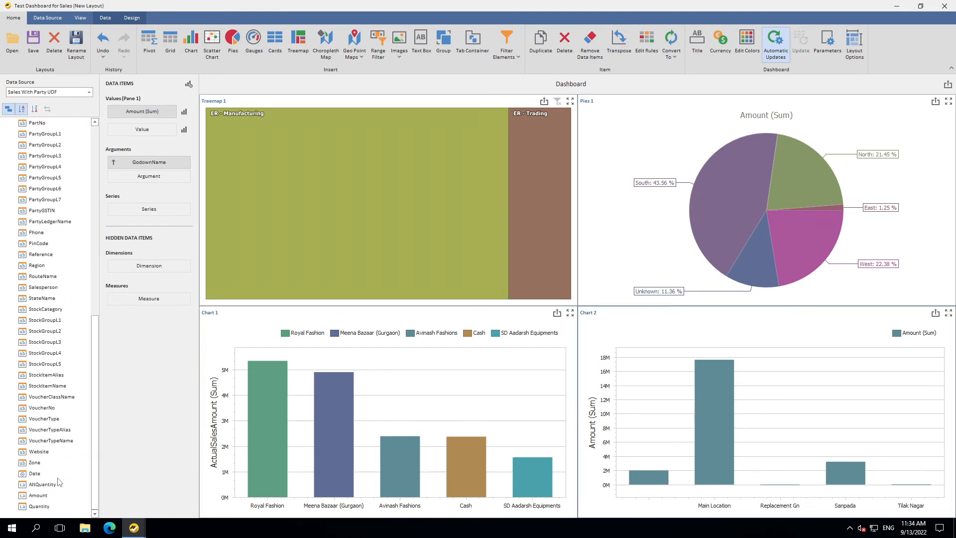
pyautogui.click(57, 441)
pyautogui.moveTo(208, 344)
pyautogui.mouseDown()
pyautogui.moveTo(149, 175)
pyautogui.moveTo(55, 307)
pyautogui.mouseUp()
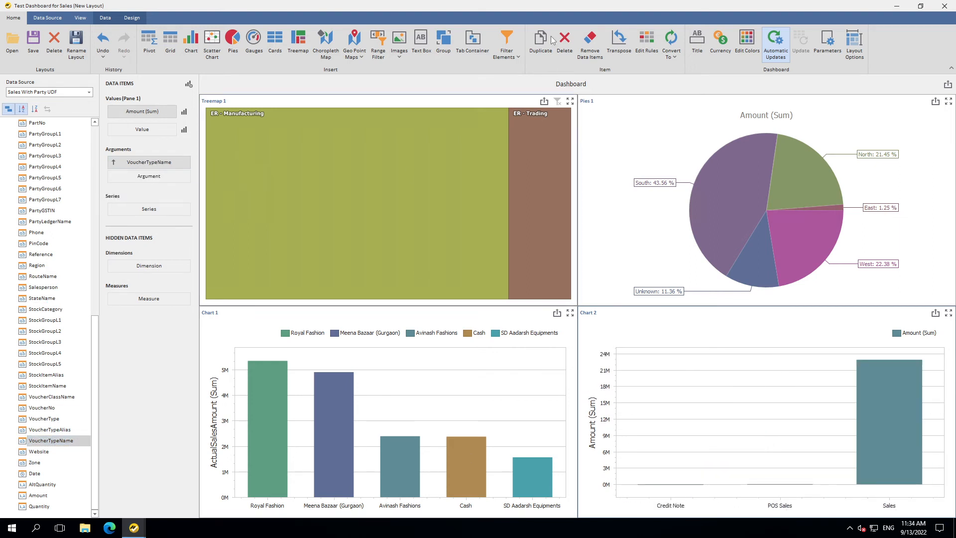
# - Filter the dashboard by ER - Trading in the treemap to check the other items, clear the filter, and close the dashboard
pyautogui.click(542, 193)
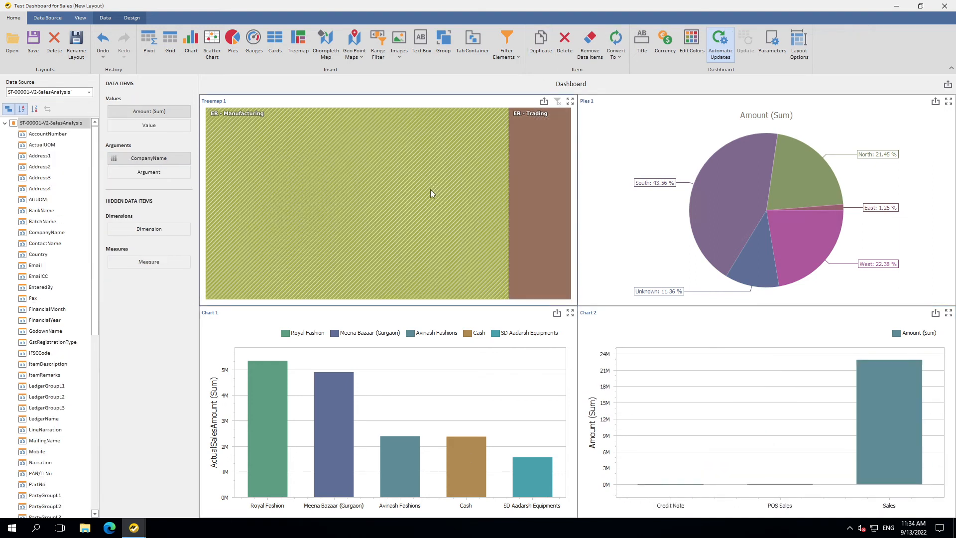
pyautogui.click(430, 191)
pyautogui.click(533, 208)
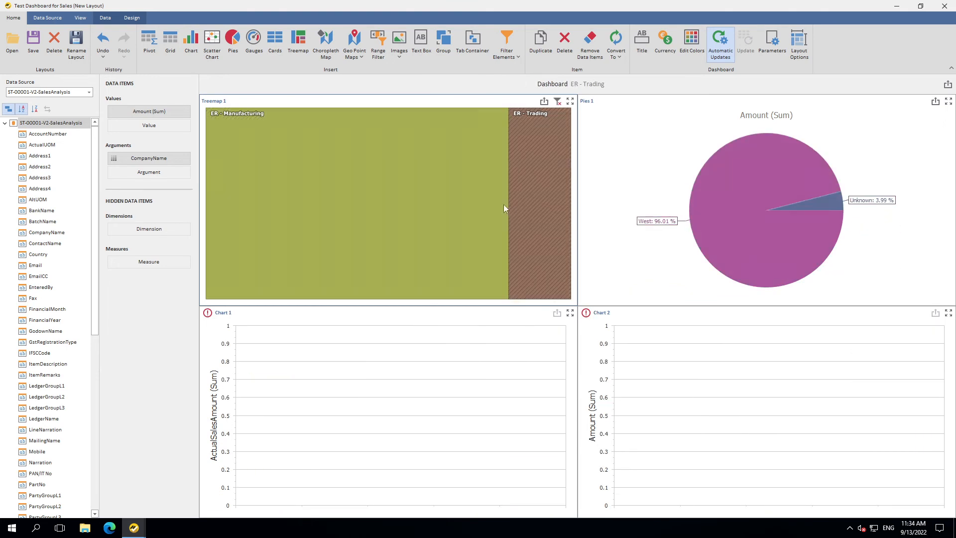
pyautogui.click(557, 101)
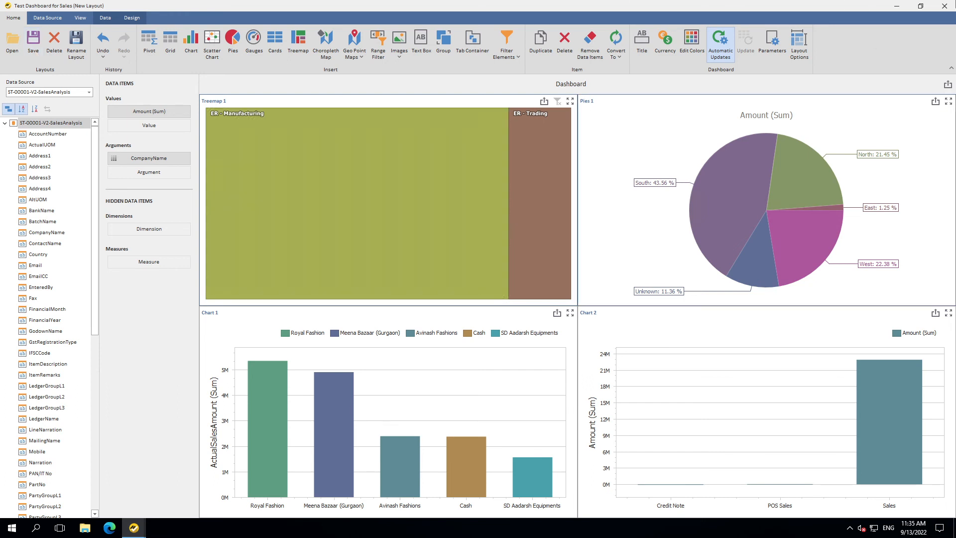
pyautogui.click(944, 5)
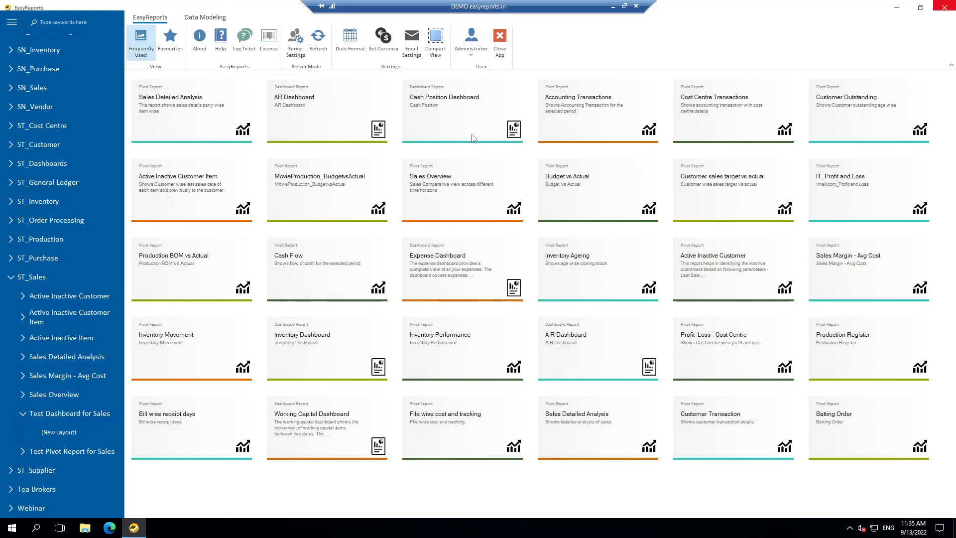
# - Explore Copy Report with CT_CostCentre as the source cube and Excel Uploads as the destination cube, and cancel without copying
pyautogui.click(204, 17)
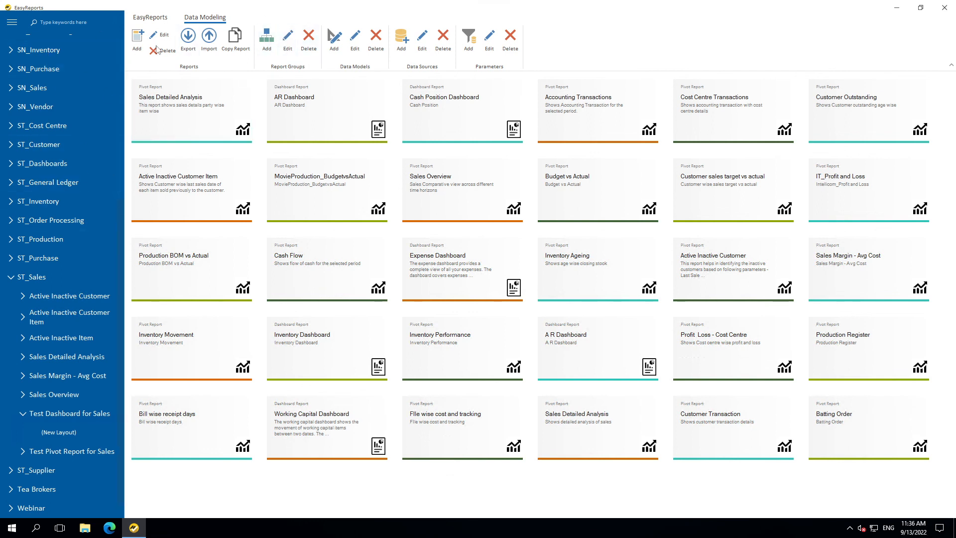
pyautogui.click(236, 38)
pyautogui.click(450, 201)
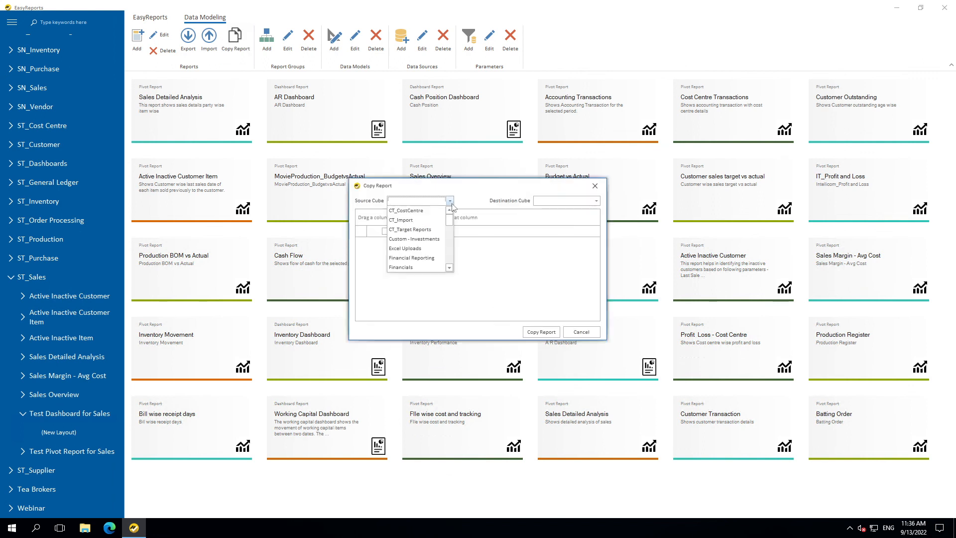
pyautogui.click(405, 210)
pyautogui.click(573, 201)
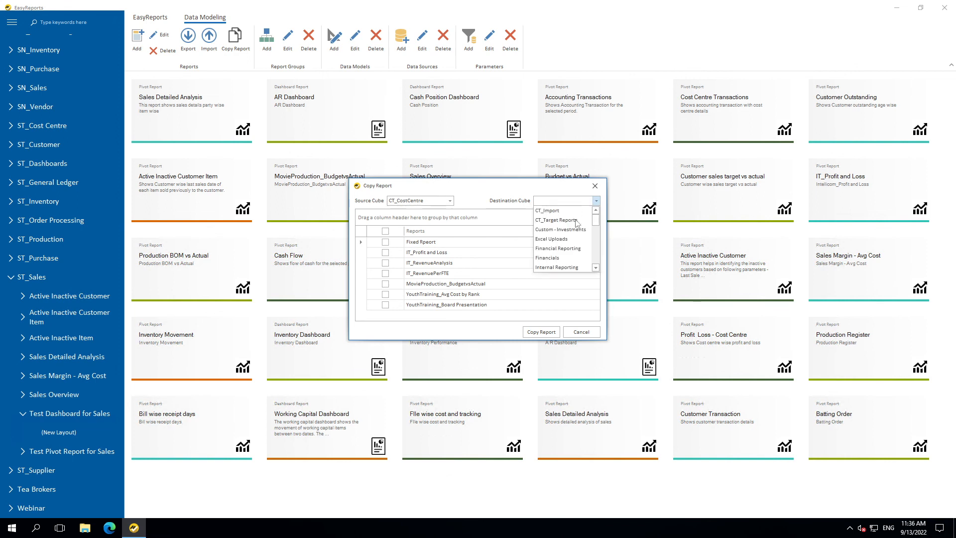
pyautogui.click(573, 239)
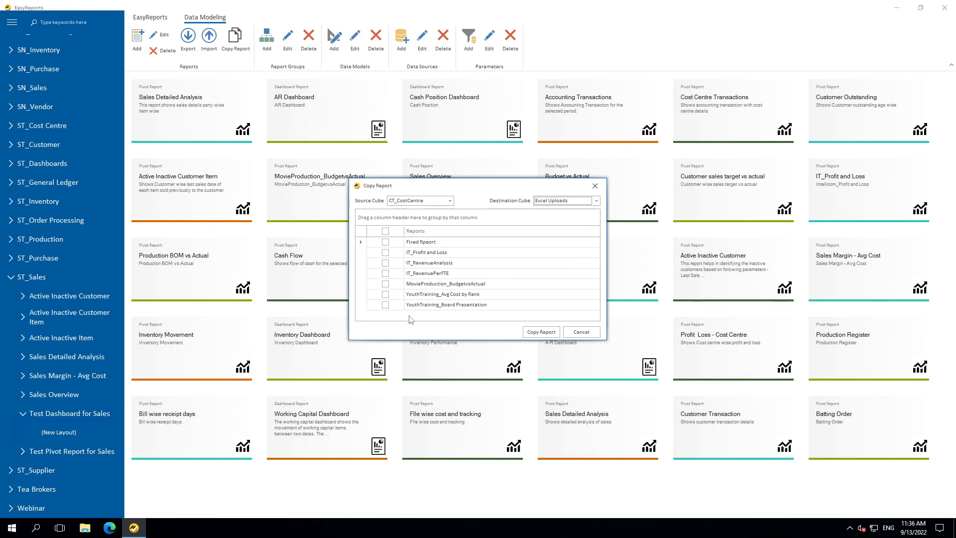
pyautogui.click(581, 333)
pyautogui.click(457, 285)
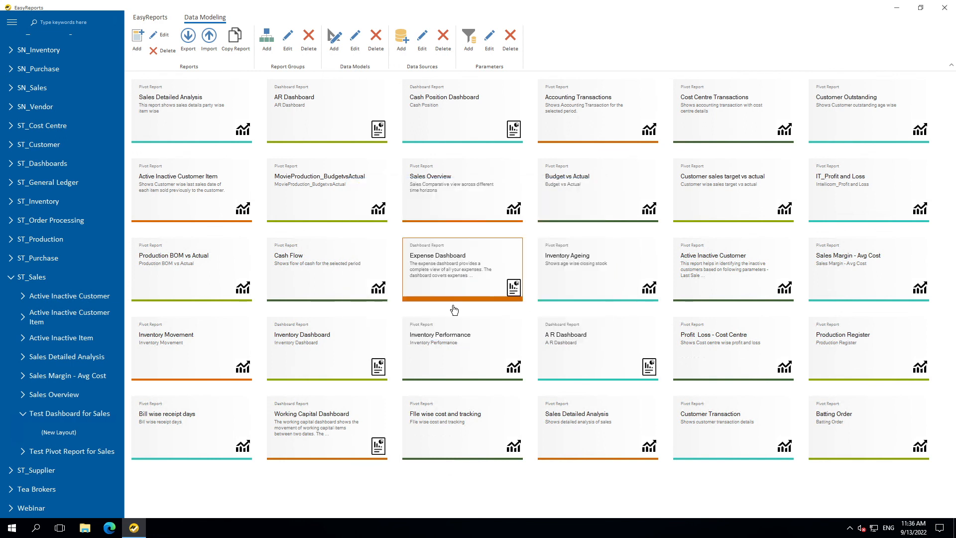